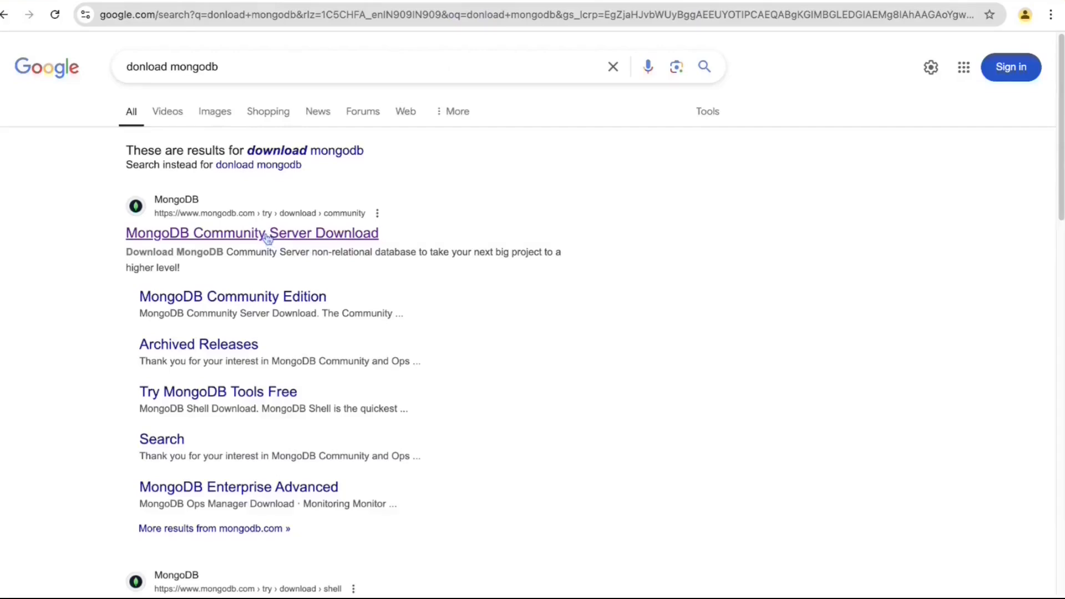
# - Open the MongoDB Community Server Download page from the Google search results
pyautogui.click(267, 235)
# - Scroll down the download page and highlight the brew install command
pyautogui.scroll(-5, 265, 236)
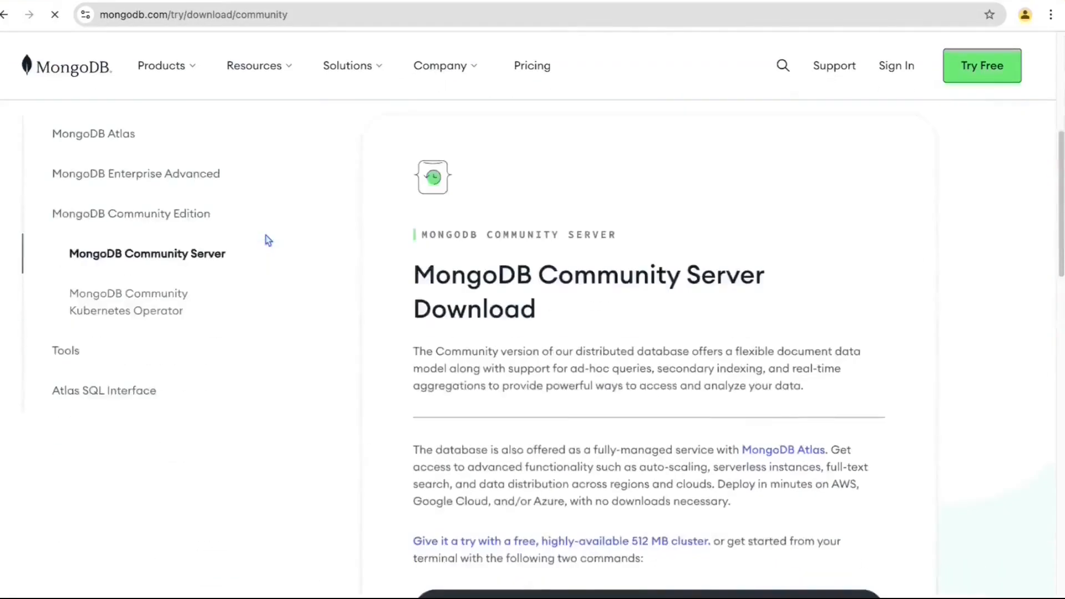
pyautogui.scroll(-4, 777, 331)
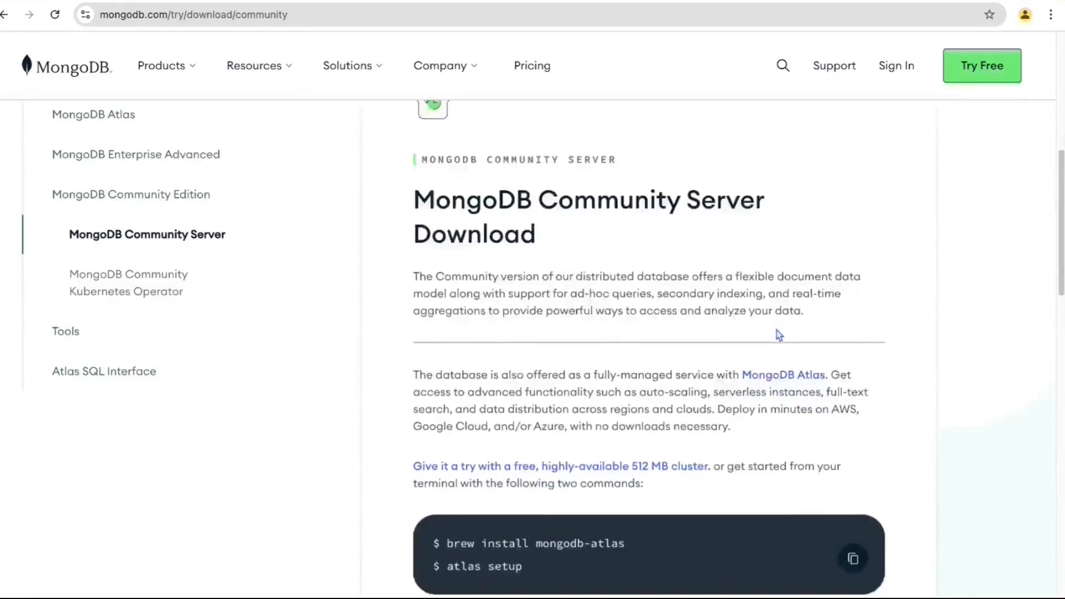
pyautogui.scroll(-2, 899, 333)
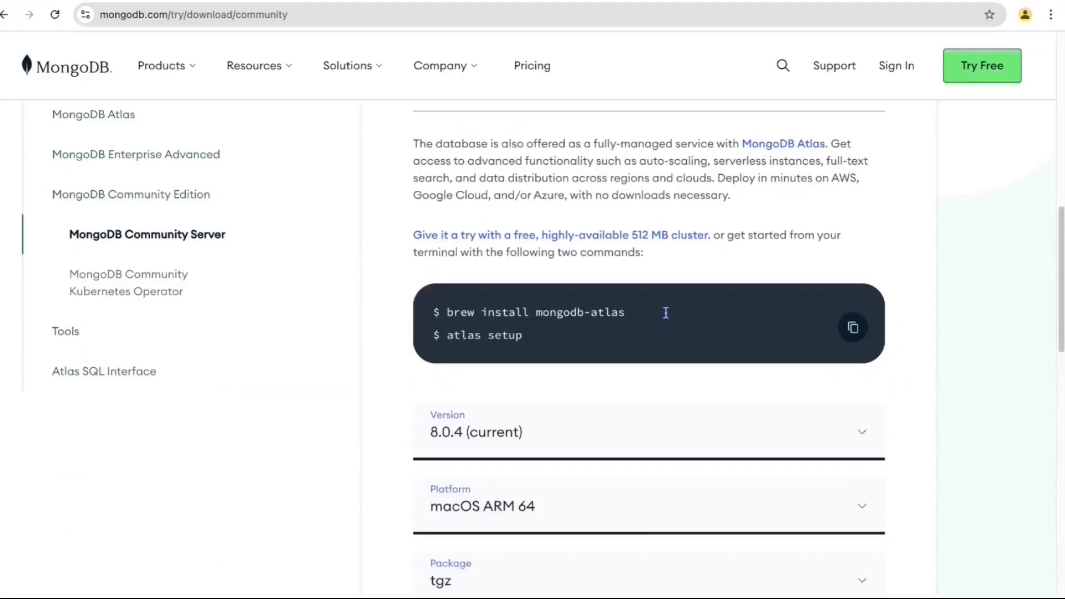
pyautogui.moveTo(645, 312); pyautogui.dragTo(446, 298)
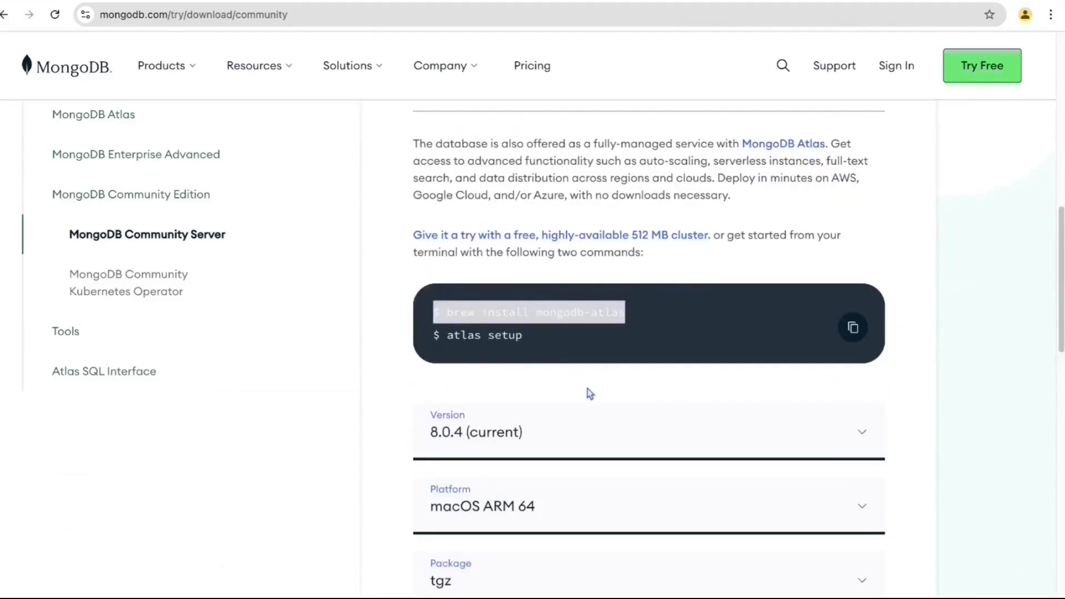
pyautogui.scroll(-1, 871, 425)
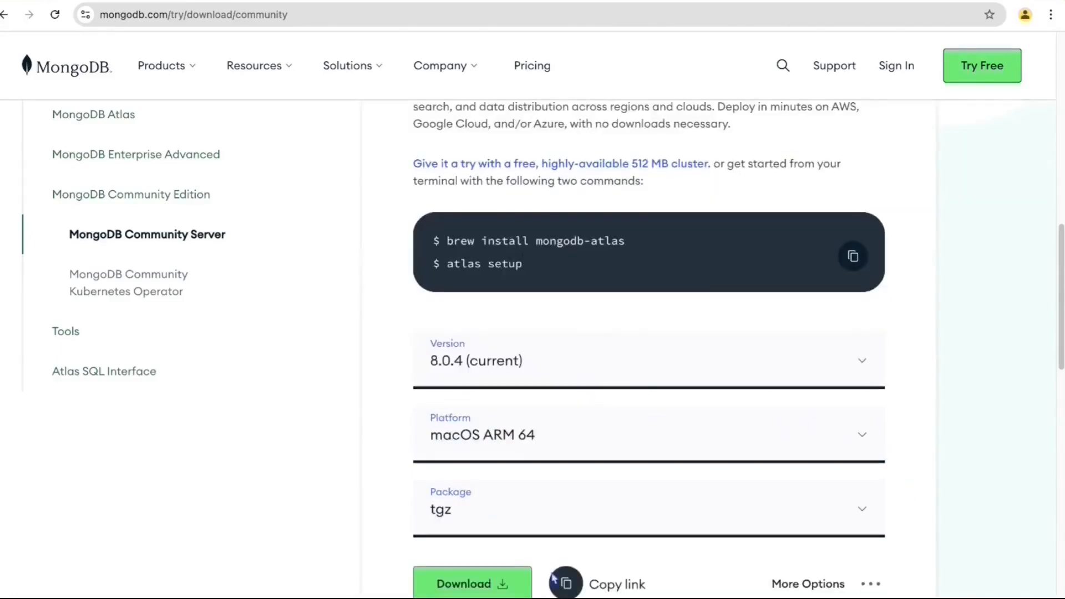
# - Download the Community Server 8.0.4 tgz package for macOS ARM 64
pyautogui.click(510, 442)
pyautogui.scroll(-3, 510, 442)
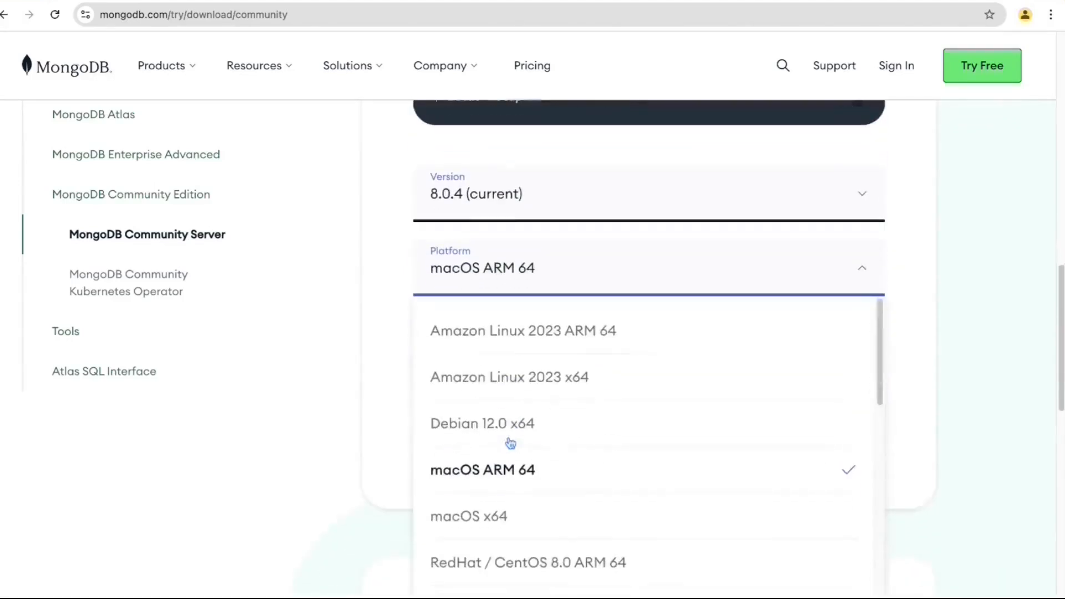
pyautogui.scroll(-2, 589, 465)
pyautogui.scroll(-8, 589, 465)
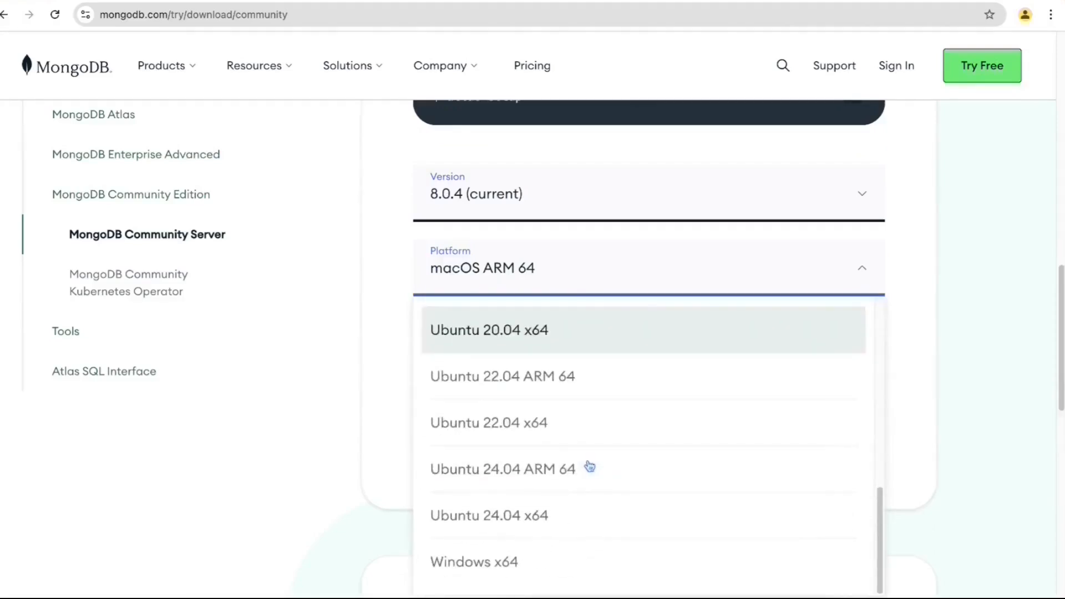
pyautogui.scroll(10, 589, 466)
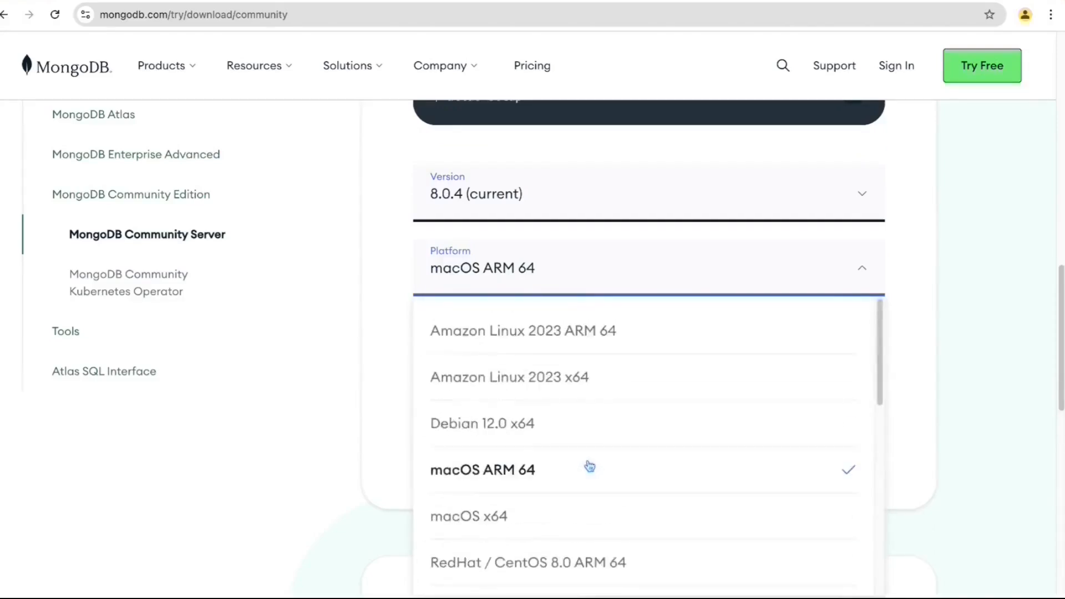
pyautogui.click(909, 316)
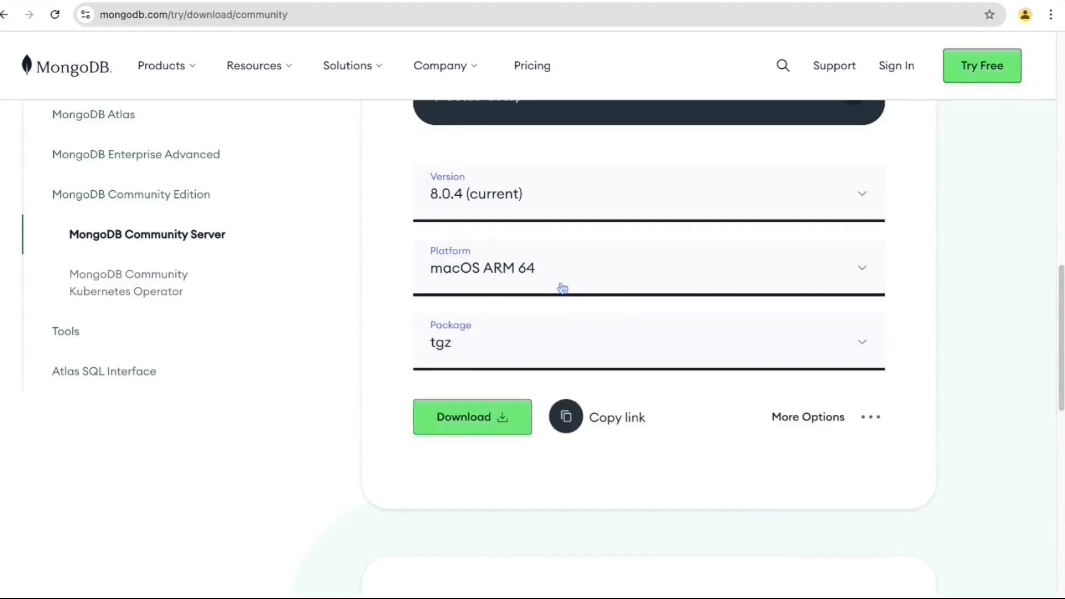
pyautogui.click(475, 353)
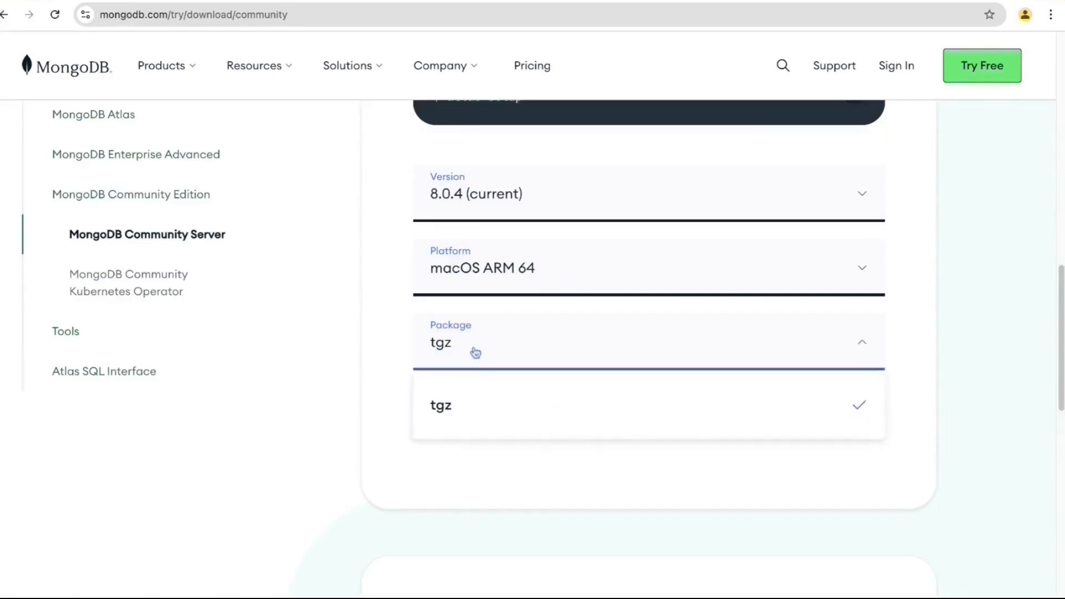
pyautogui.click(476, 353)
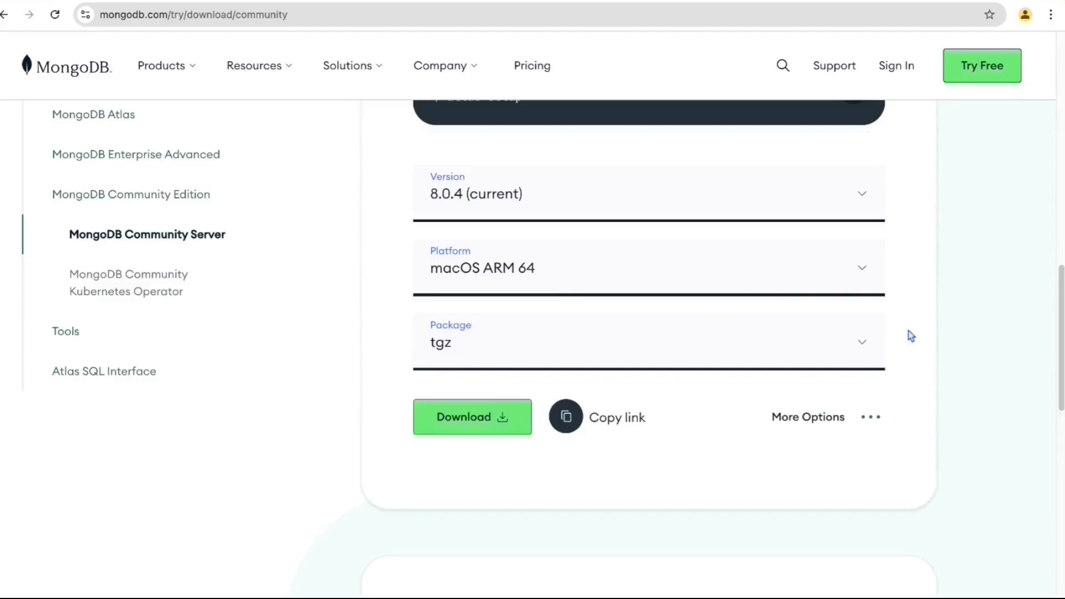
pyautogui.click(497, 432)
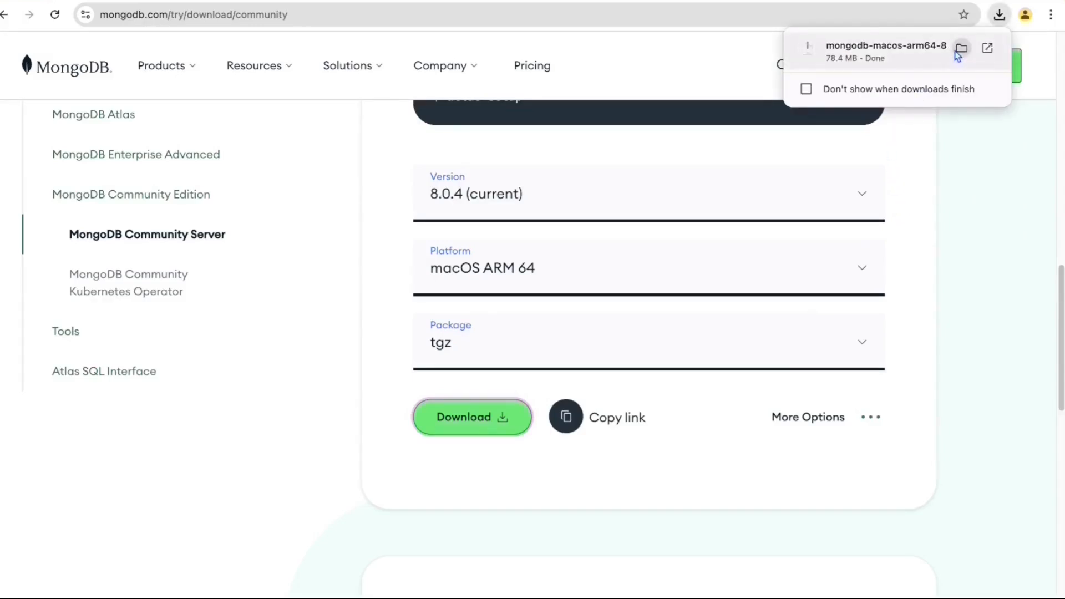
# - Show the downloaded archive in an enlarged Finder Downloads window
pyautogui.click(960, 51)
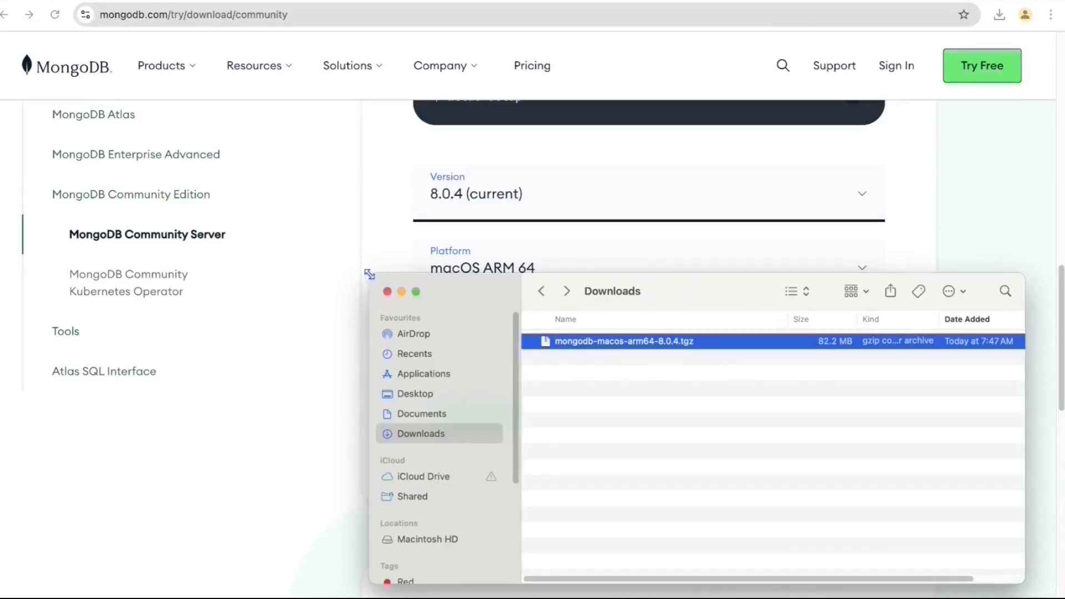
pyautogui.moveTo(369, 274); pyautogui.dragTo(213, 144)
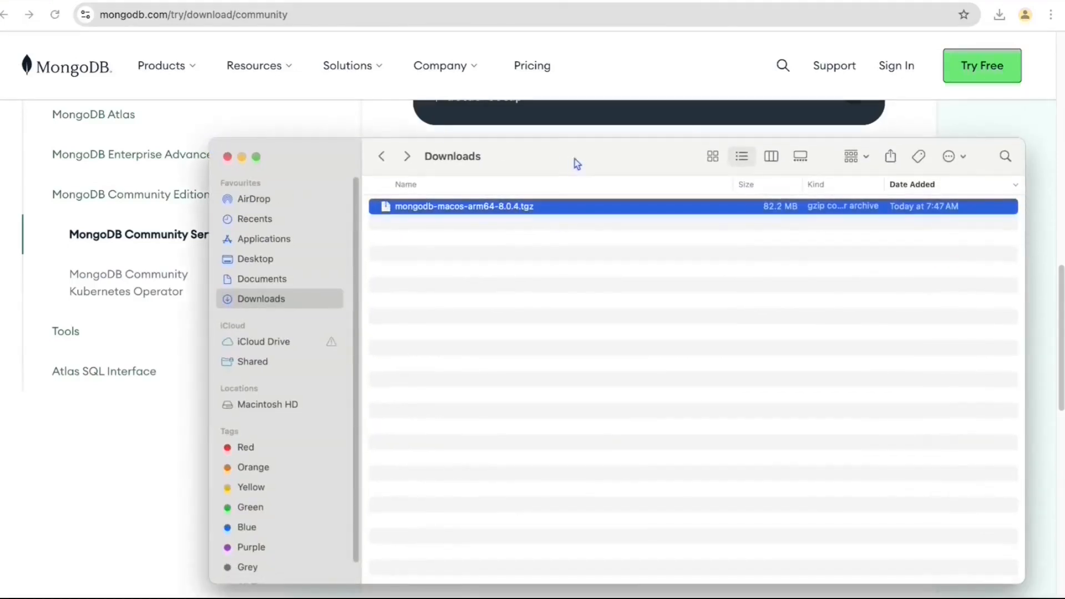
pyautogui.moveTo(574, 159); pyautogui.dragTo(474, 128)
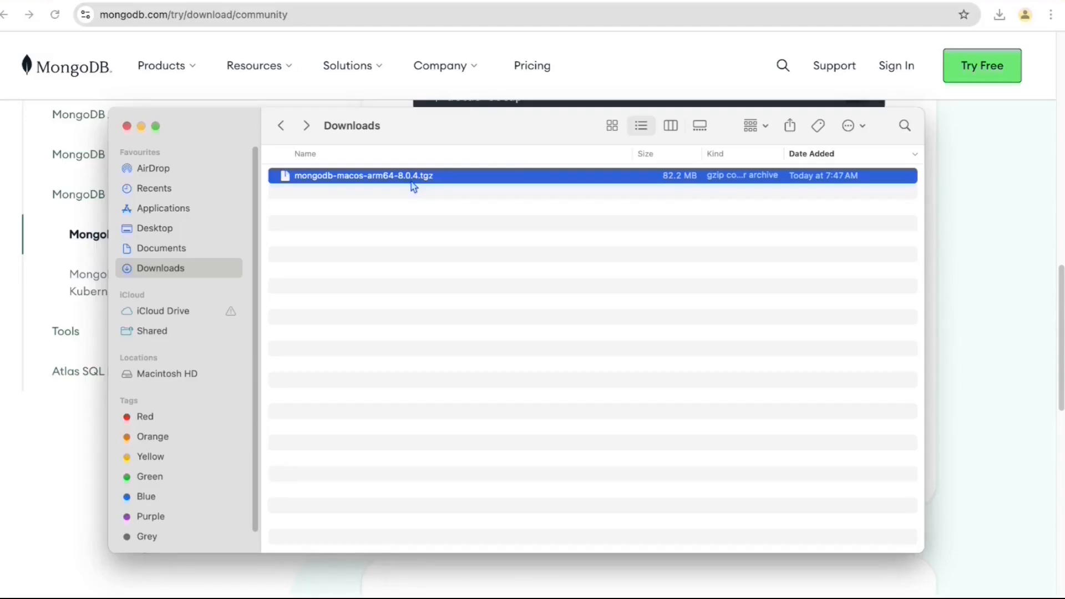
# - Extract mongodb-macos-arm64-8.0.4.tgz and open the extracted folder's bin directory
pyautogui.doubleClick(433, 182)
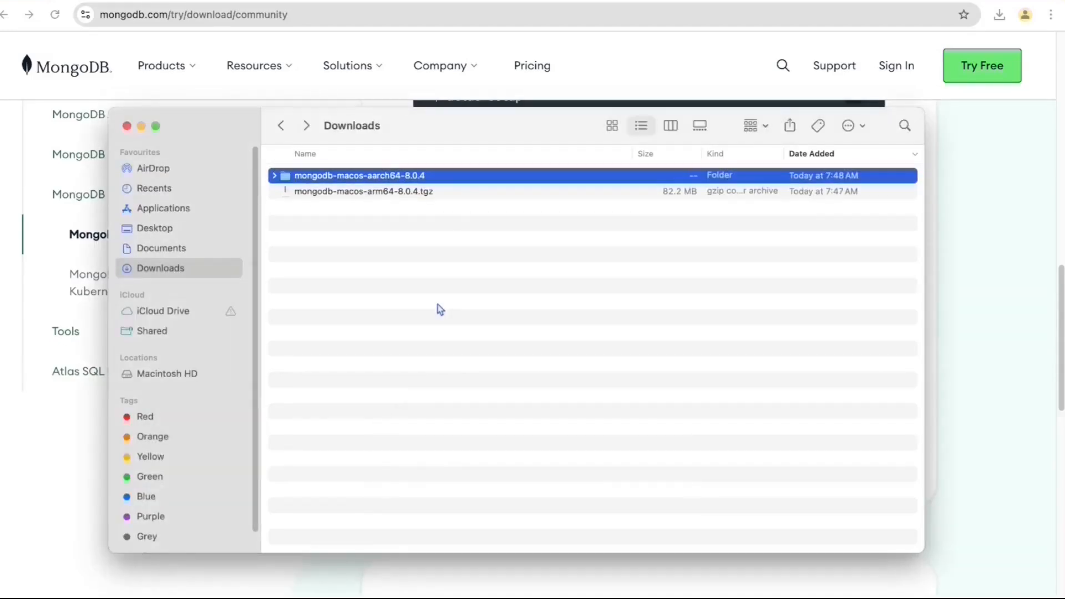
pyautogui.doubleClick(383, 176)
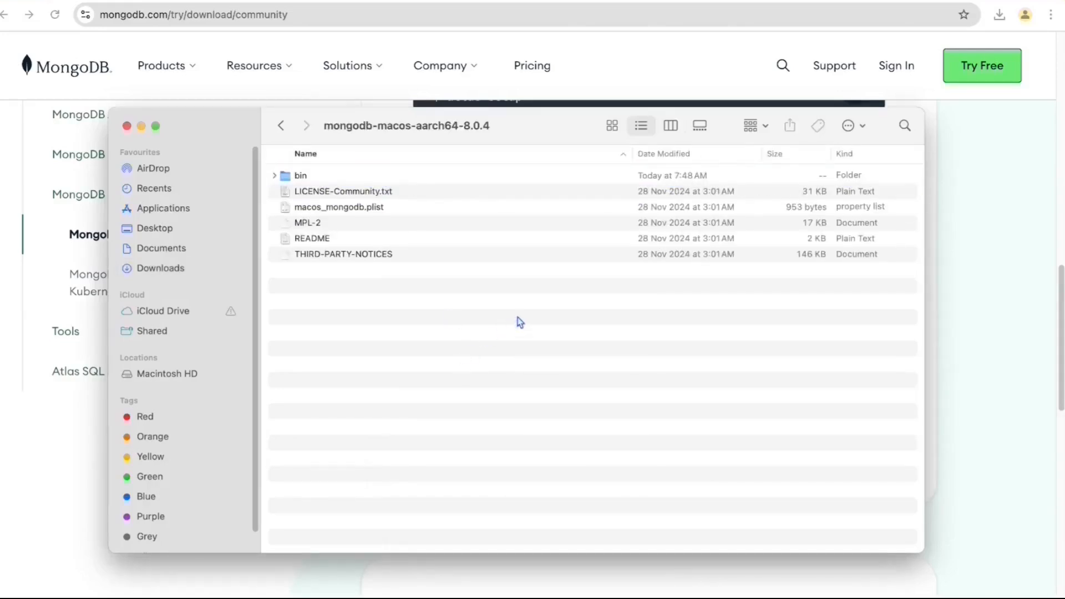
pyautogui.moveTo(519, 318); pyautogui.dragTo(280, 191)
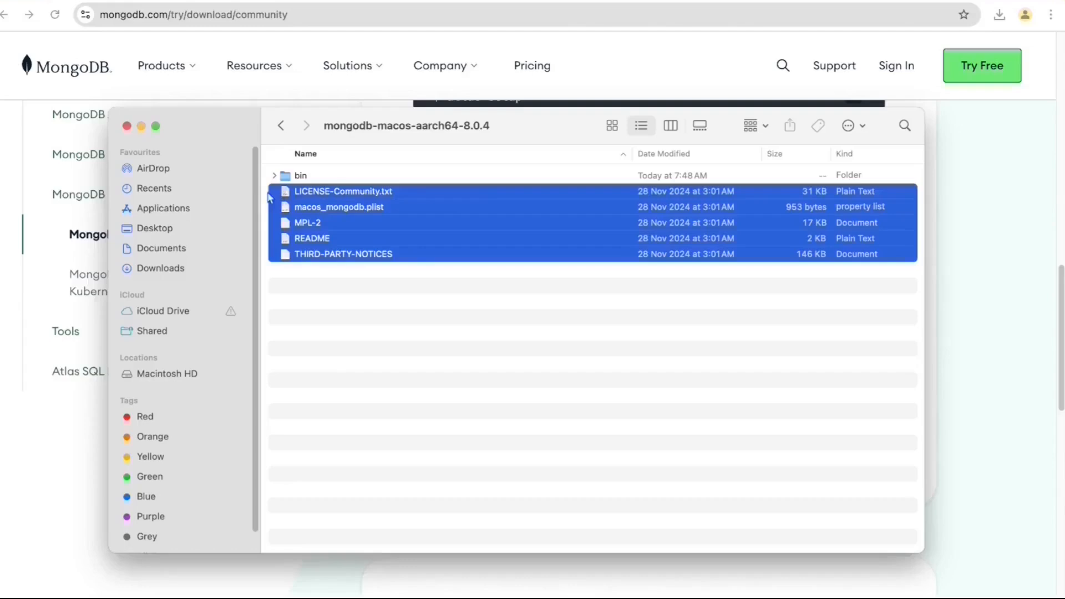
pyautogui.click(350, 377)
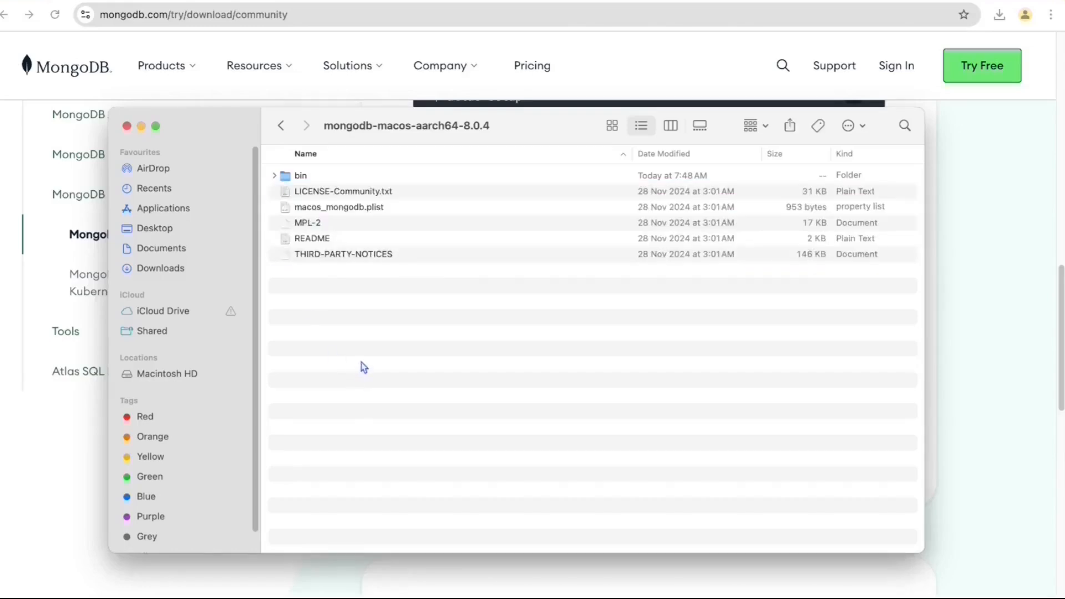
pyautogui.doubleClick(298, 178)
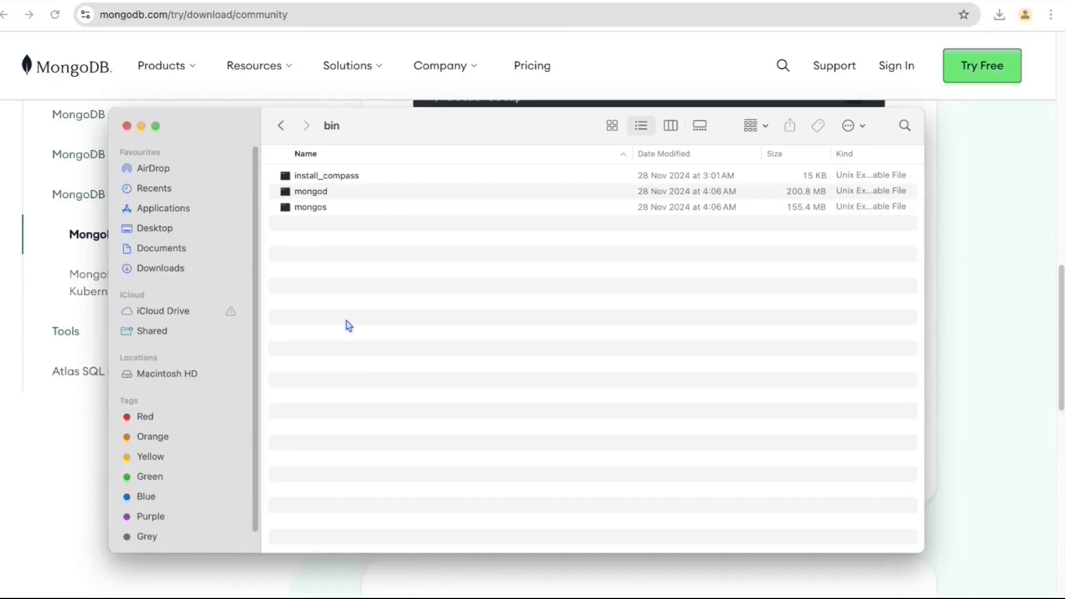
pyautogui.click(338, 196)
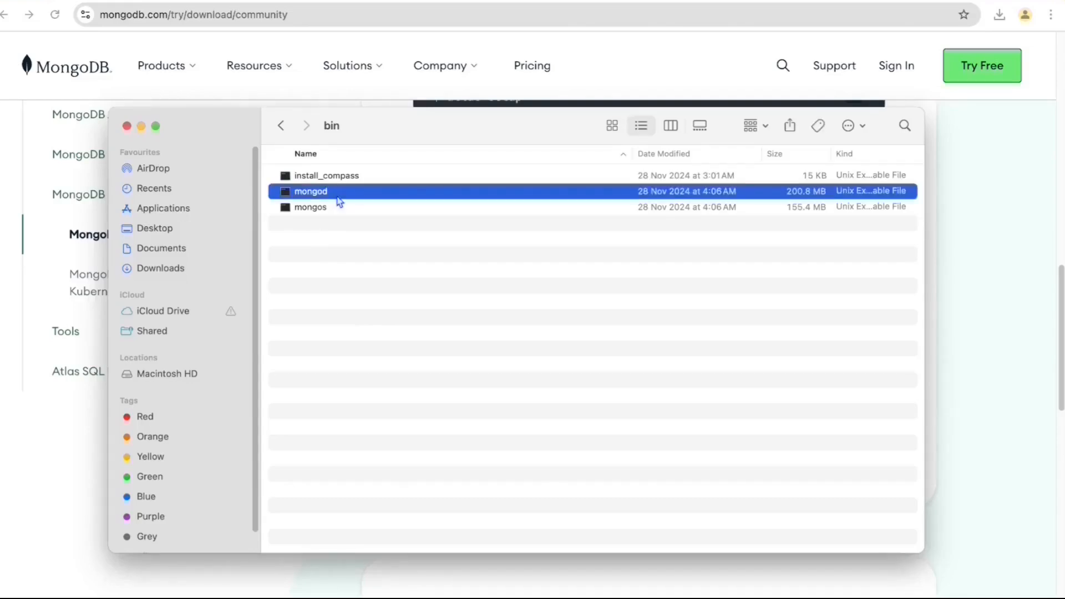
pyautogui.click(357, 294)
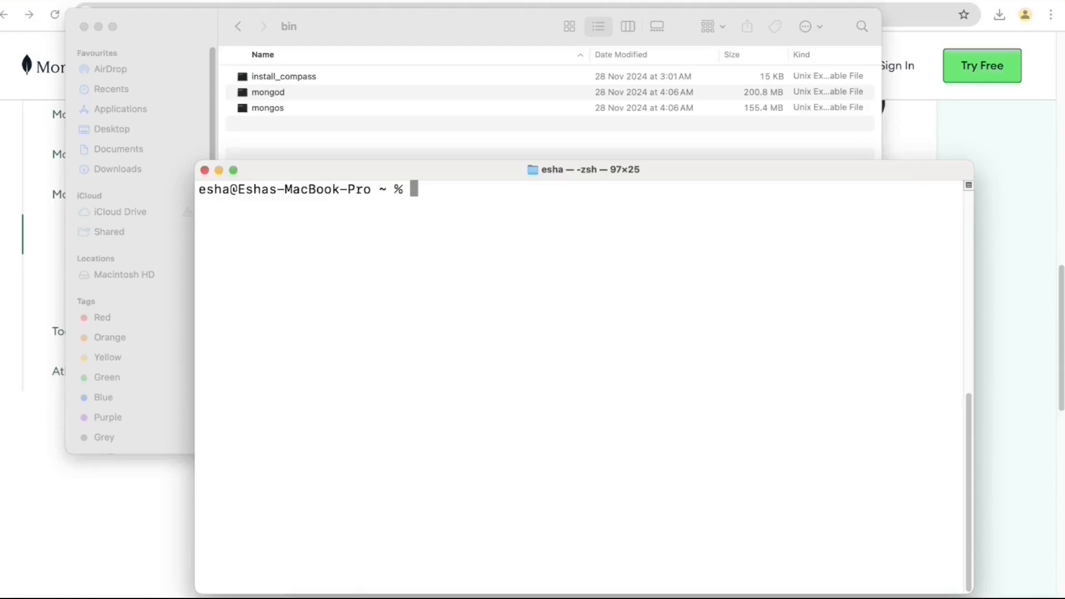
# - Change into Downloads/mongodb-macos-aarch64-8.0.4 and list its contents, enlarging the terminal
pyautogui.write('cd Downloads')
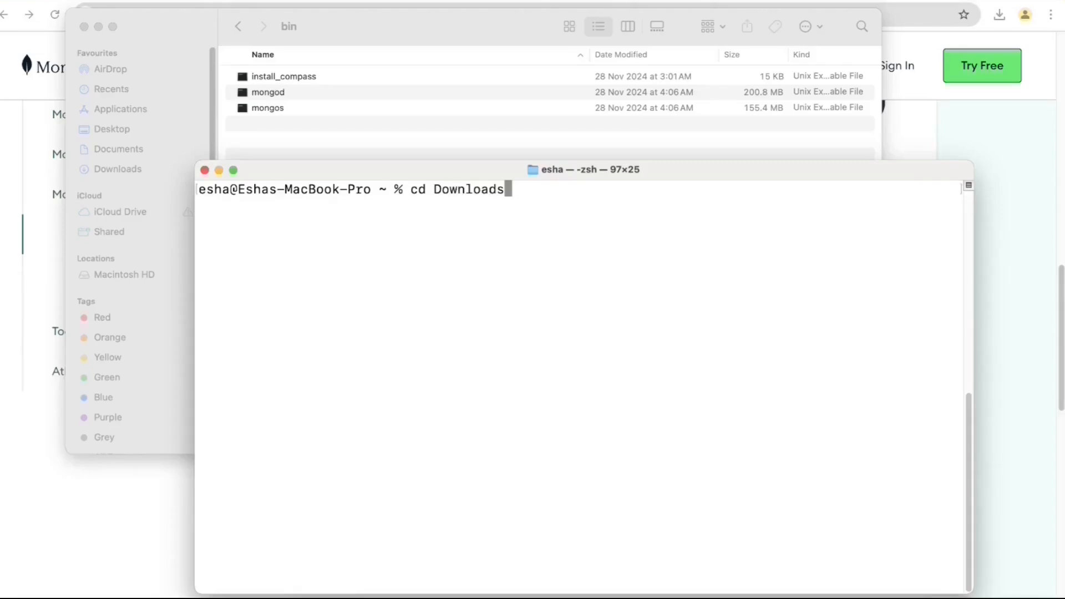
pyautogui.write('/M')
pyautogui.press('BackSpace')
pyautogui.press('Return')
pyautogui.write('ls')
pyautogui.press('Return')
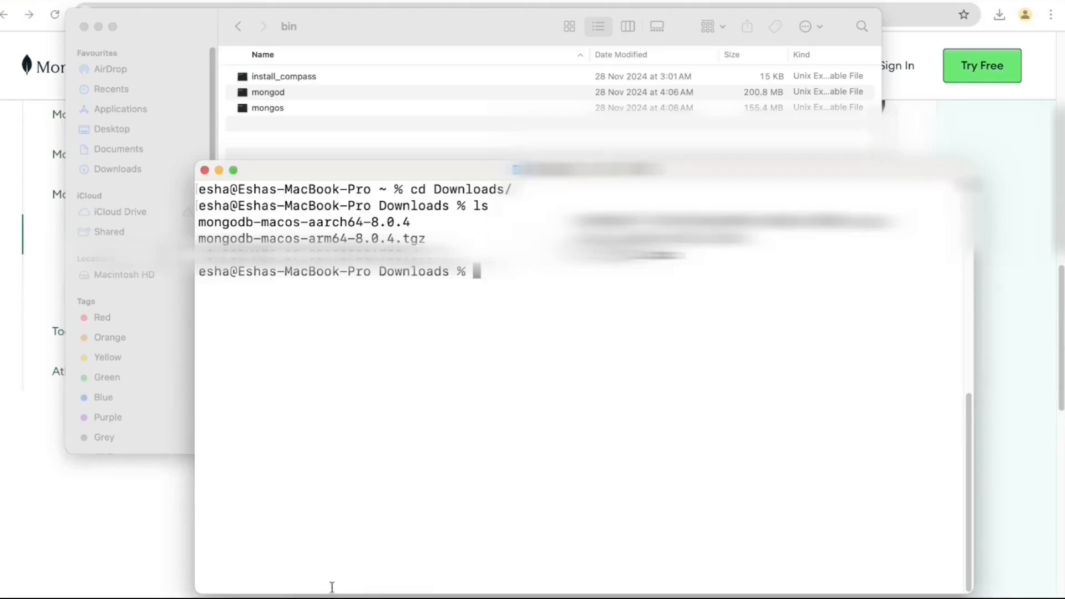
pyautogui.write('cd mongodb-macos-aarch64-8.0.4')
pyautogui.press('Return')
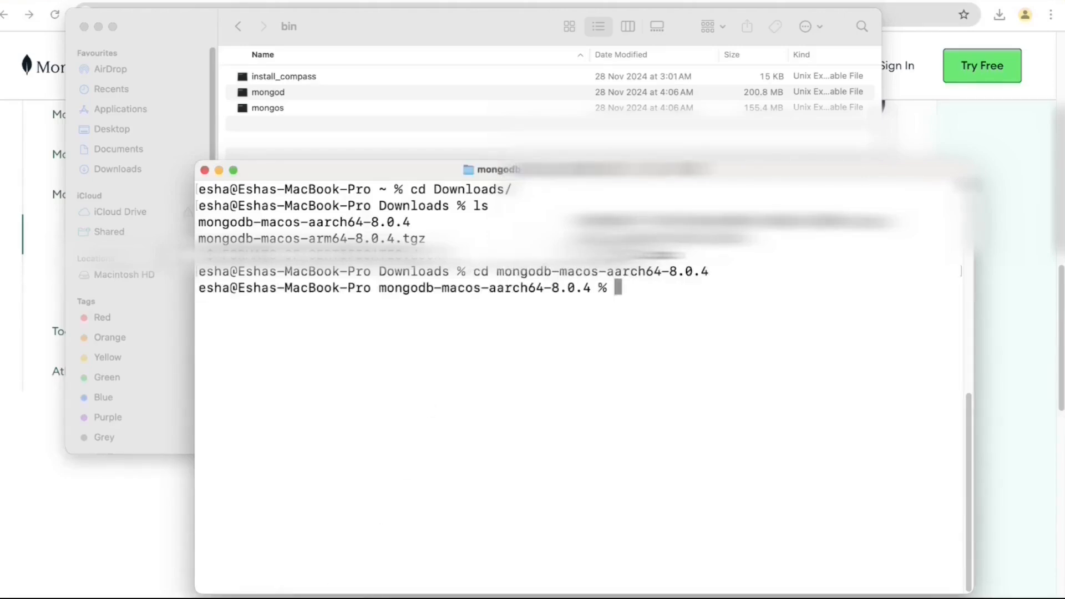
pyautogui.write('ls')
pyautogui.press('Return')
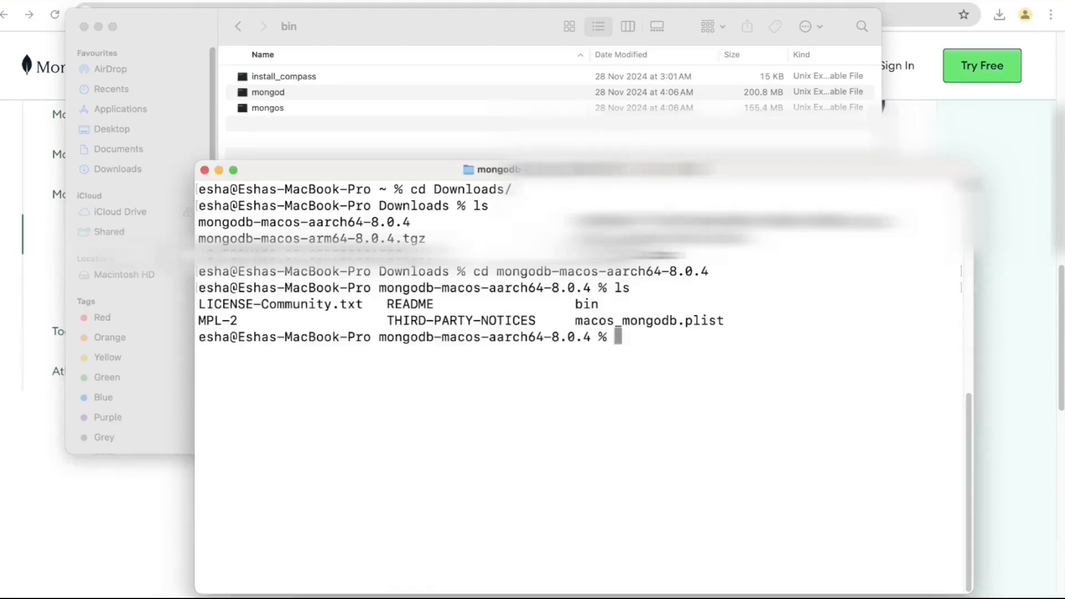
pyautogui.moveTo(198, 160); pyautogui.dragTo(162, 59)
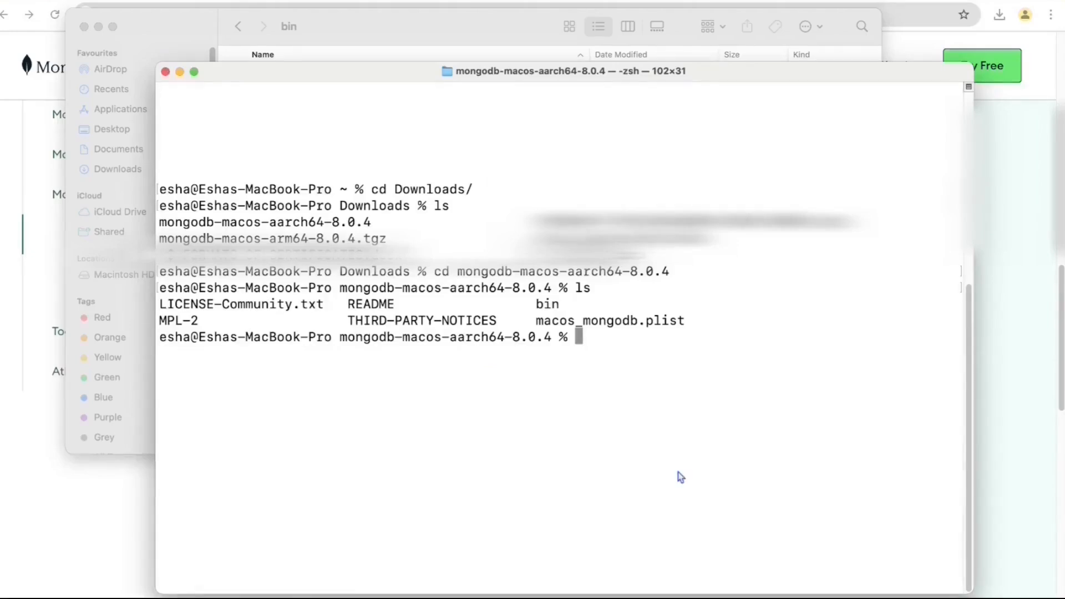
# - Enter bin, list it with ls -rlt to spot mongod, then clear the screen
pyautogui.write('cd bin')
pyautogui.press('Return')
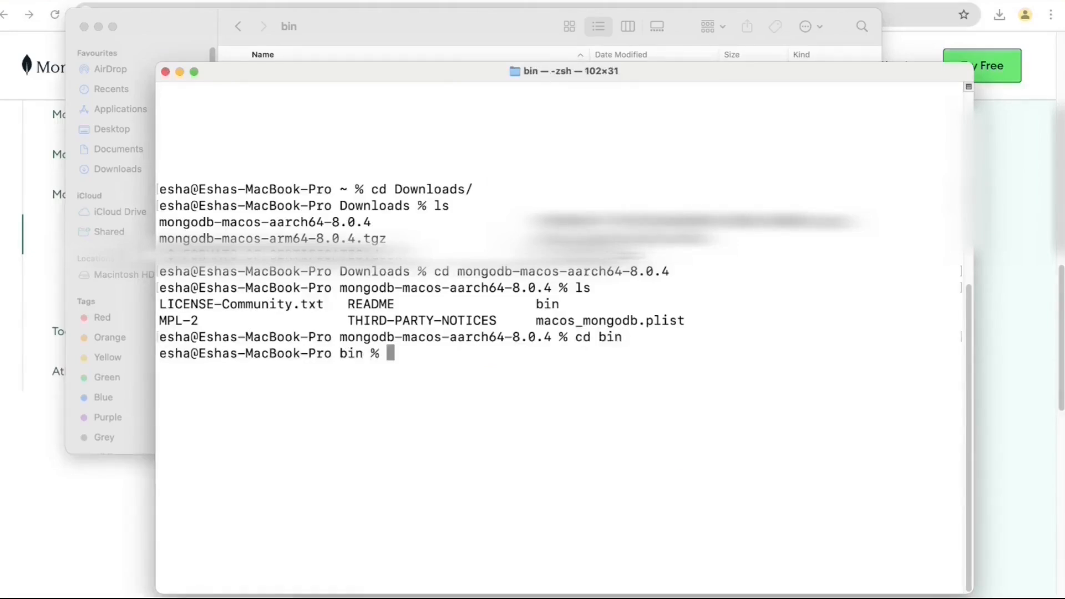
pyautogui.write('ls')
pyautogui.press('Return')
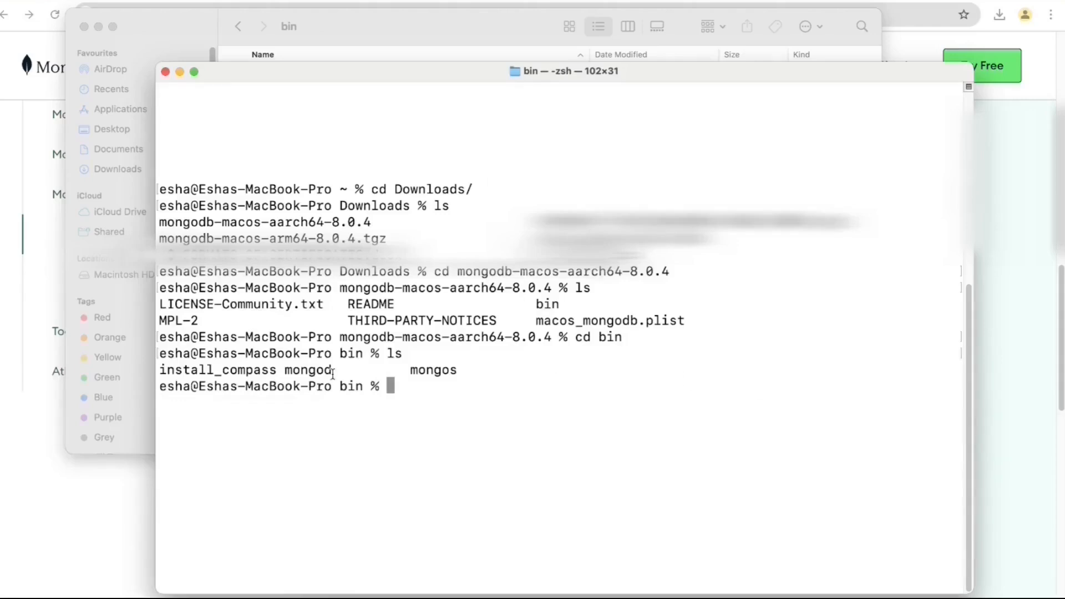
pyautogui.write('ls -rlt')
pyautogui.press('Return')
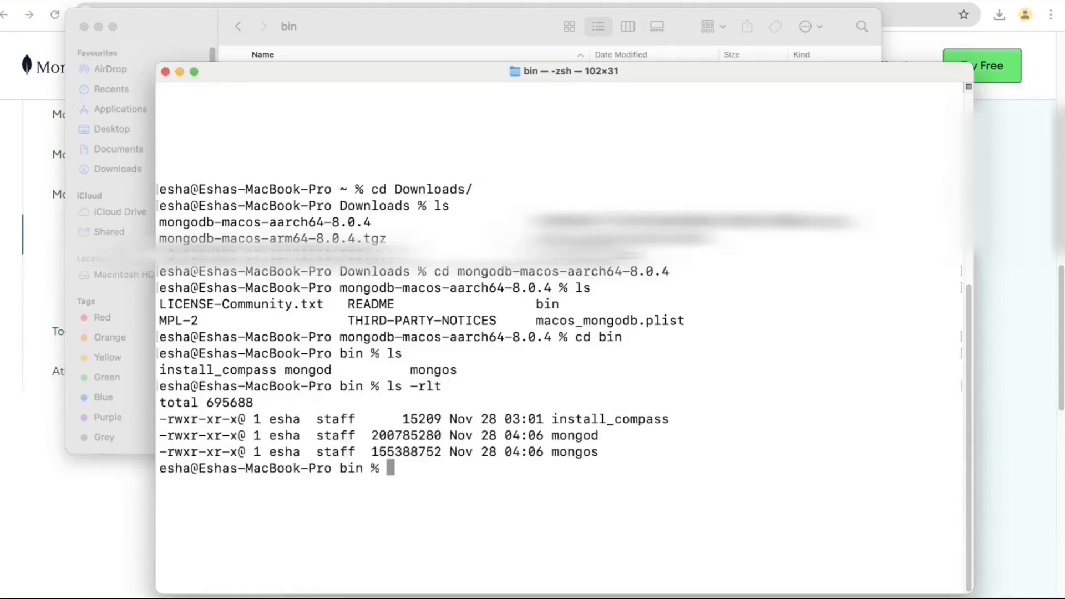
pyautogui.doubleClick(583, 435)
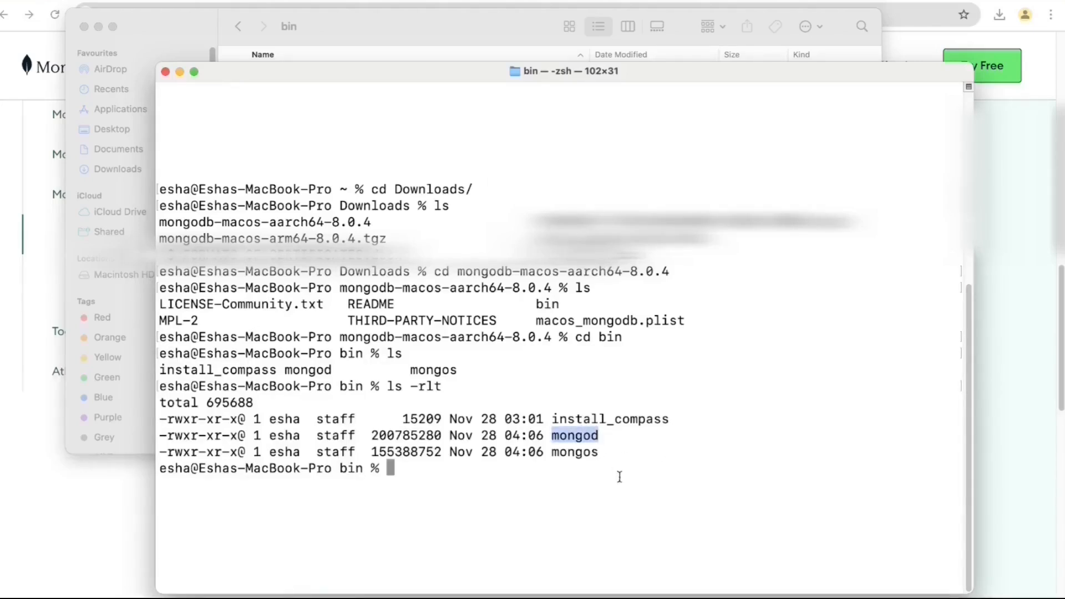
pyautogui.write('clear')
pyautogui.press('Return')
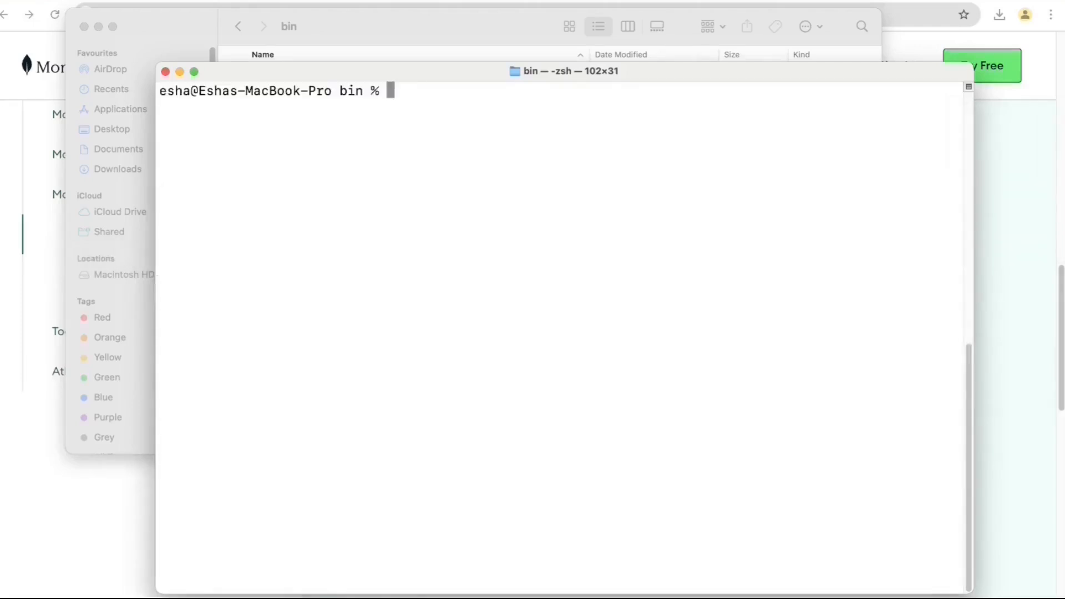
# - List the bin folder and start typing ./mongod --dbpath, then switch to Finder
pyautogui.write('ls')
pyautogui.press('Return')
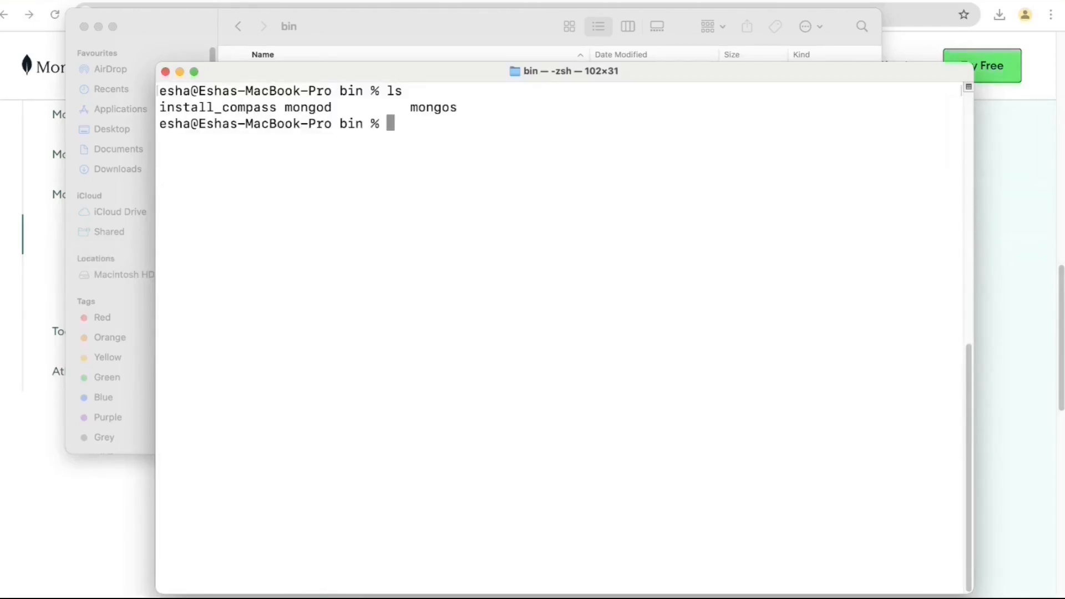
pyautogui.write('./mongod')
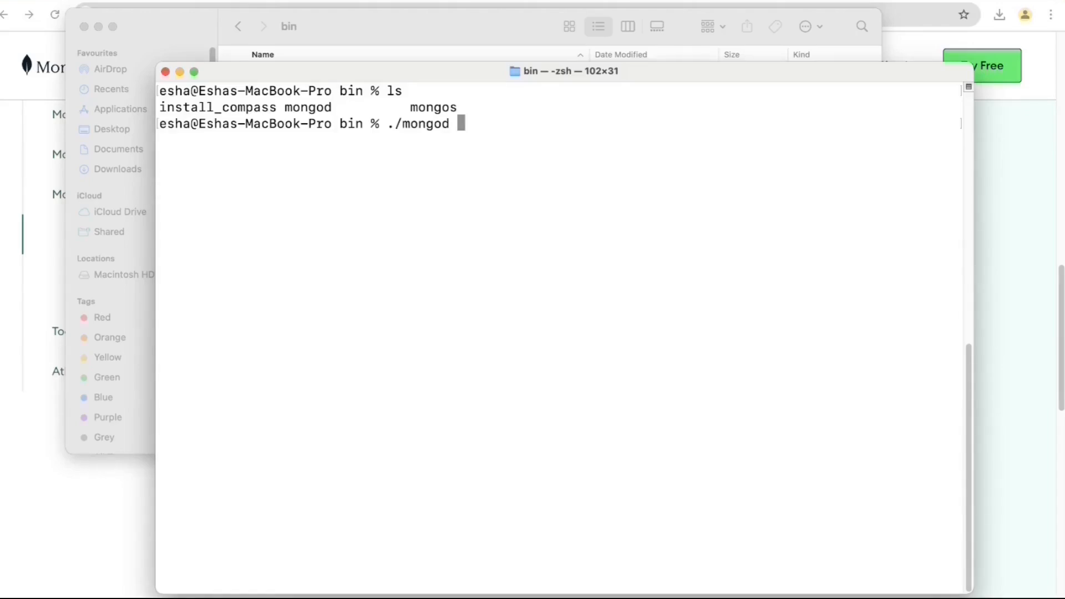
pyautogui.write('--dbpath')
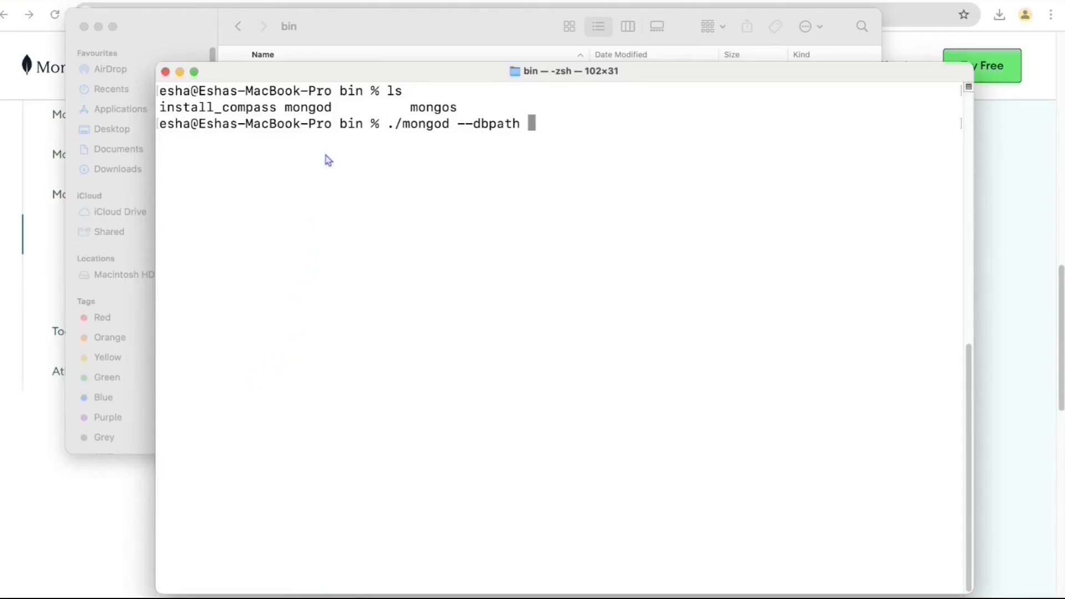
pyautogui.click(374, 41)
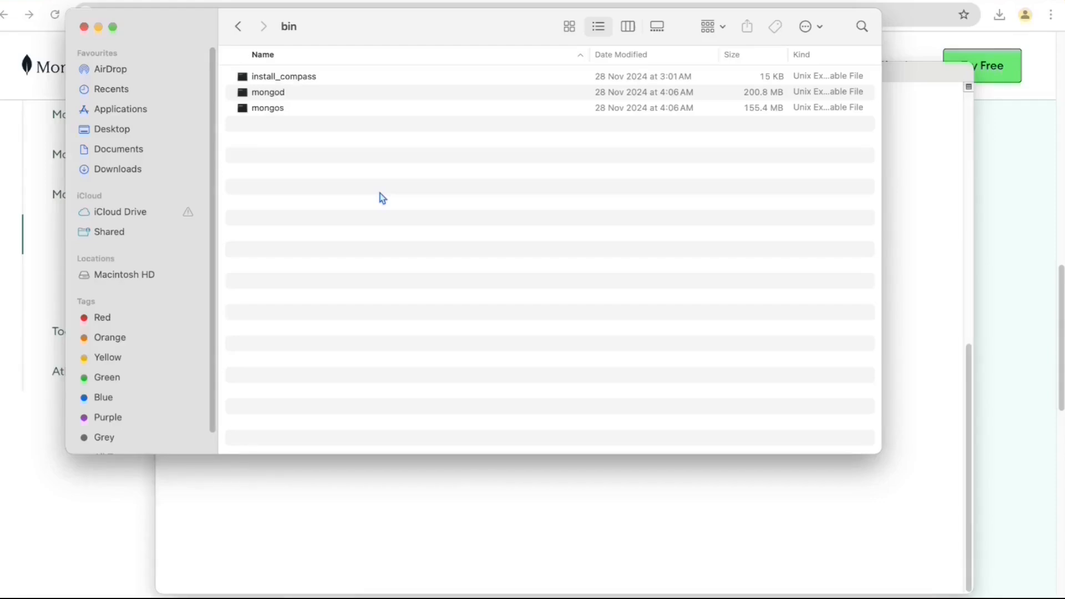
# - Create and open a new DataBase-MongoDb folder in Downloads, then return to Terminal
pyautogui.click(240, 28)
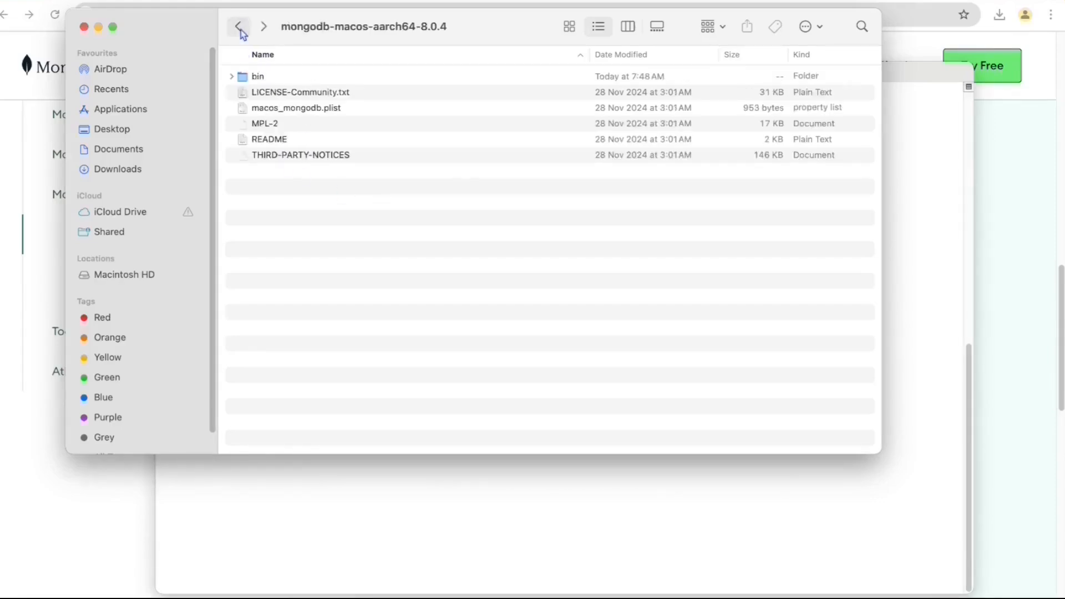
pyautogui.click(239, 28)
pyautogui.click(322, 78)
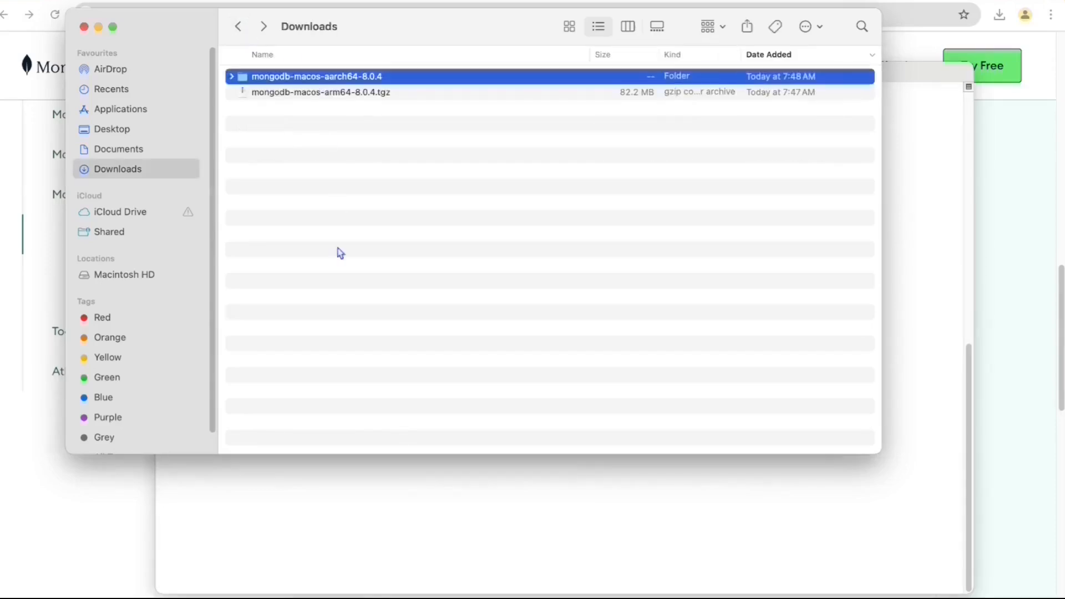
pyautogui.click(341, 252)
pyautogui.rightClick(336, 175)
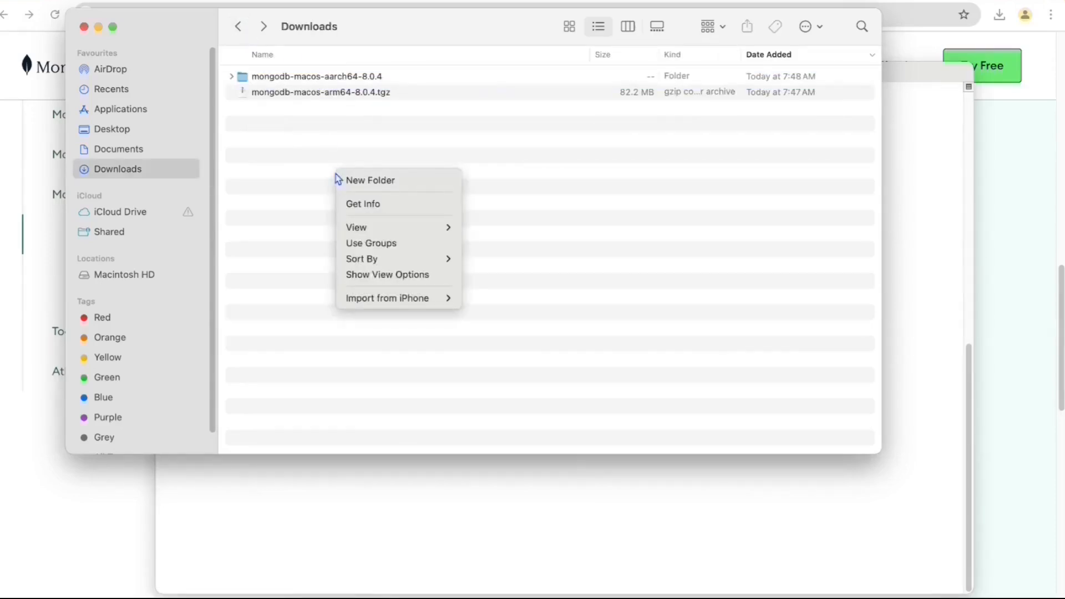
pyautogui.click(366, 181)
pyautogui.write('Da')
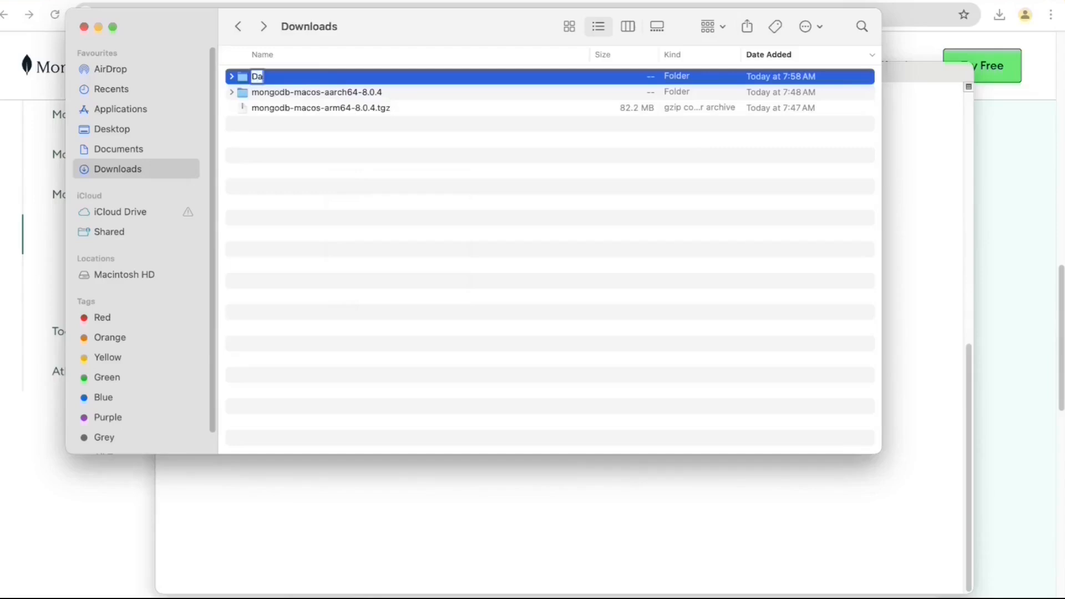
pyautogui.write('taBase-Mongo')
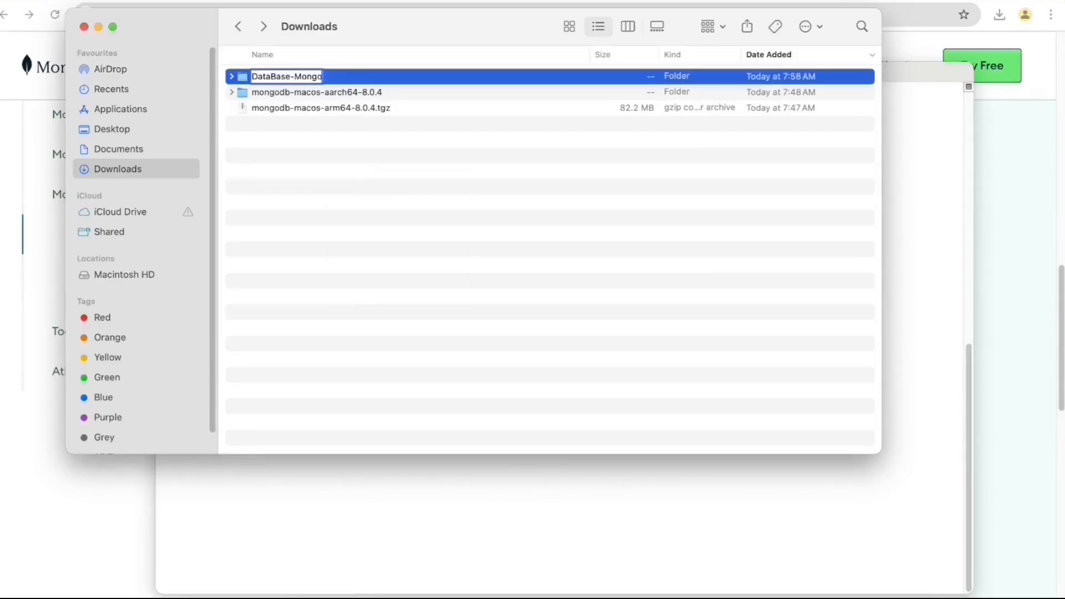
pyautogui.write('Db')
pyautogui.press('Return')
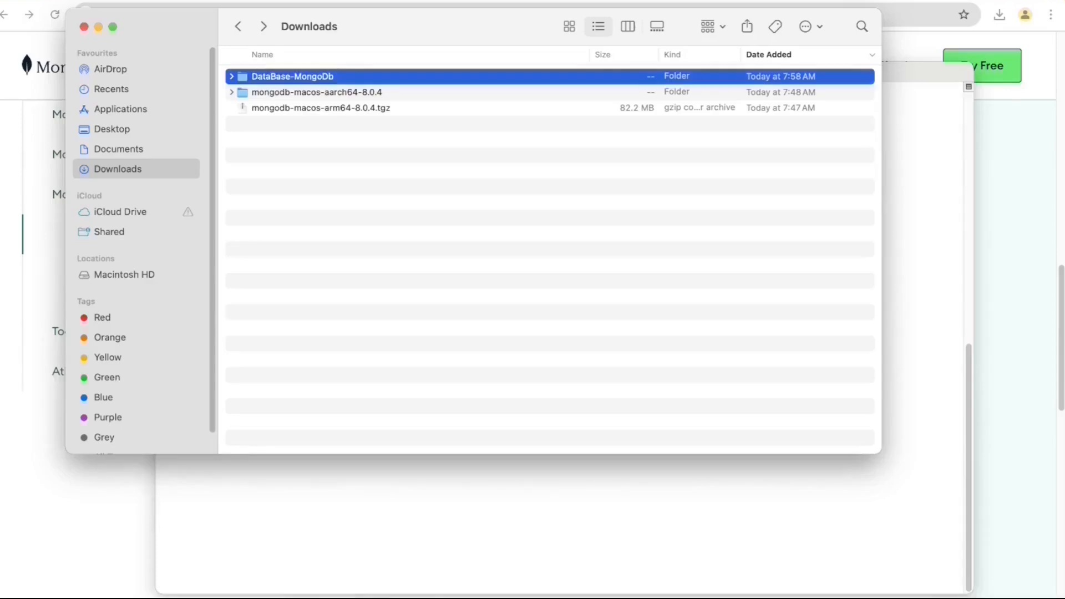
pyautogui.doubleClick(316, 78)
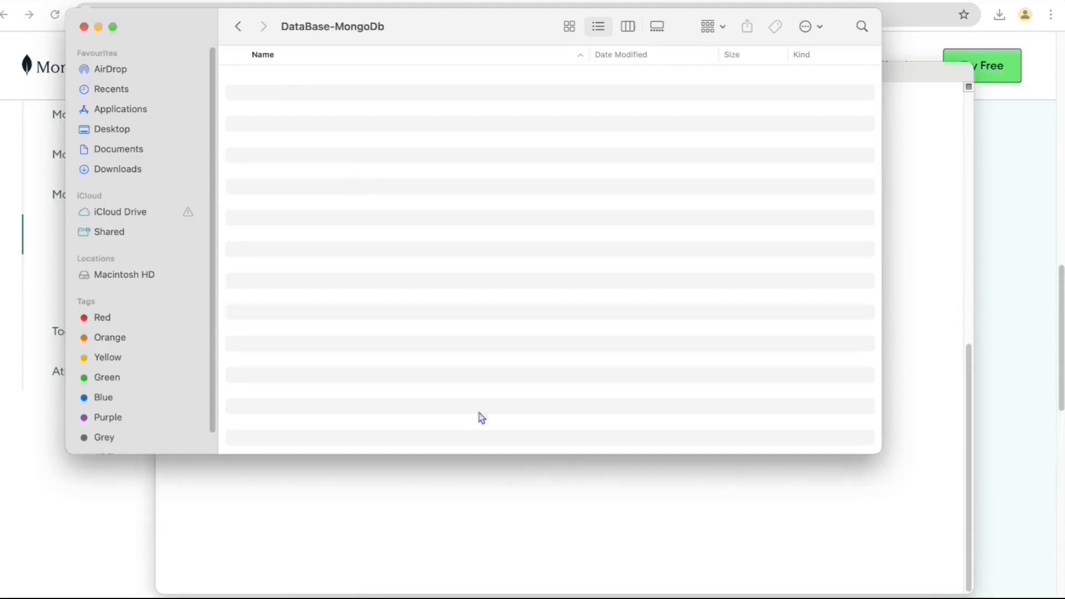
pyautogui.click(511, 496)
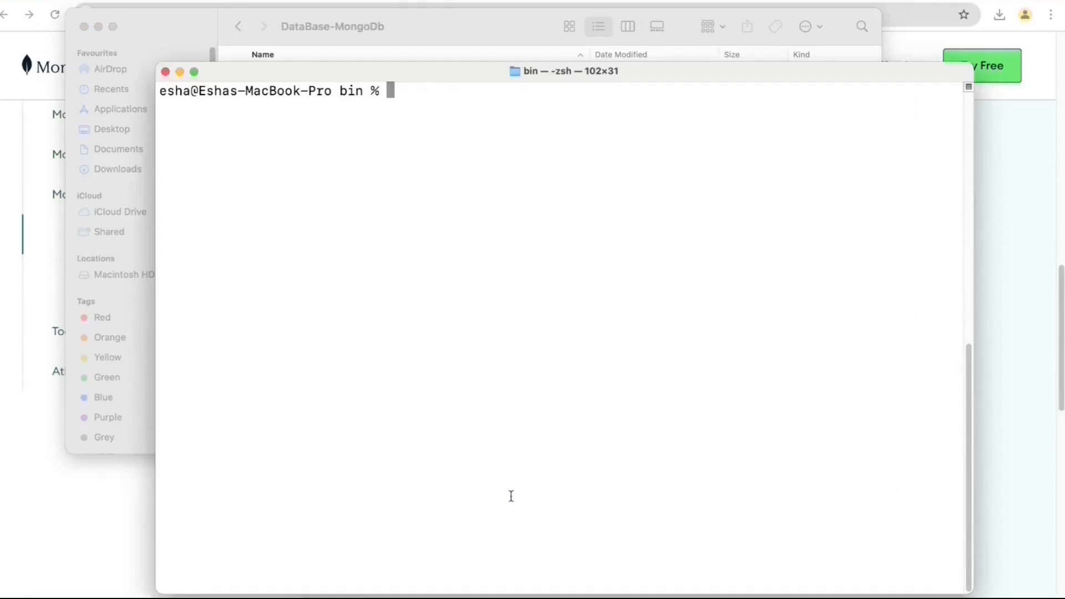
# - Run ./mongod --dbpath ../../DataBase-MongoDb/db from the bin folder
pyautogui.write('ls')
pyautogui.press('Return')
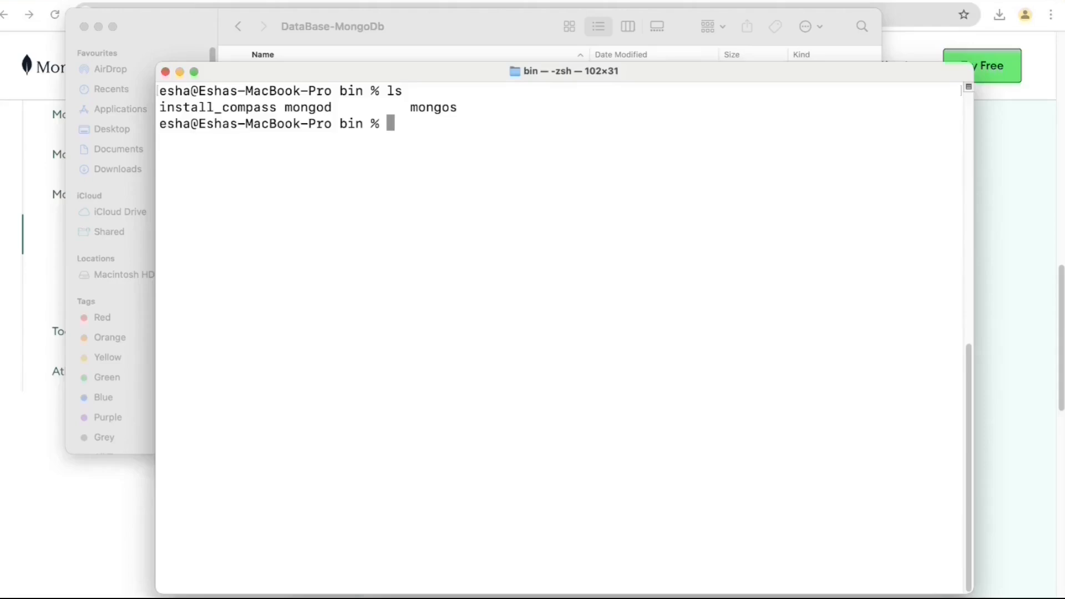
pyautogui.write('./mongod')
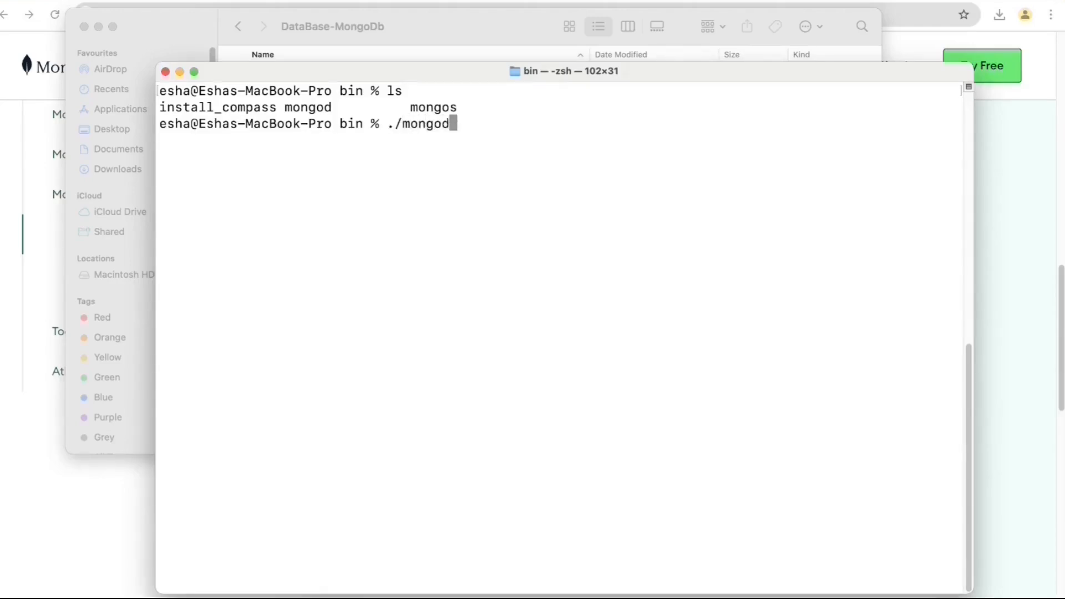
pyautogui.write(' --dbpath')
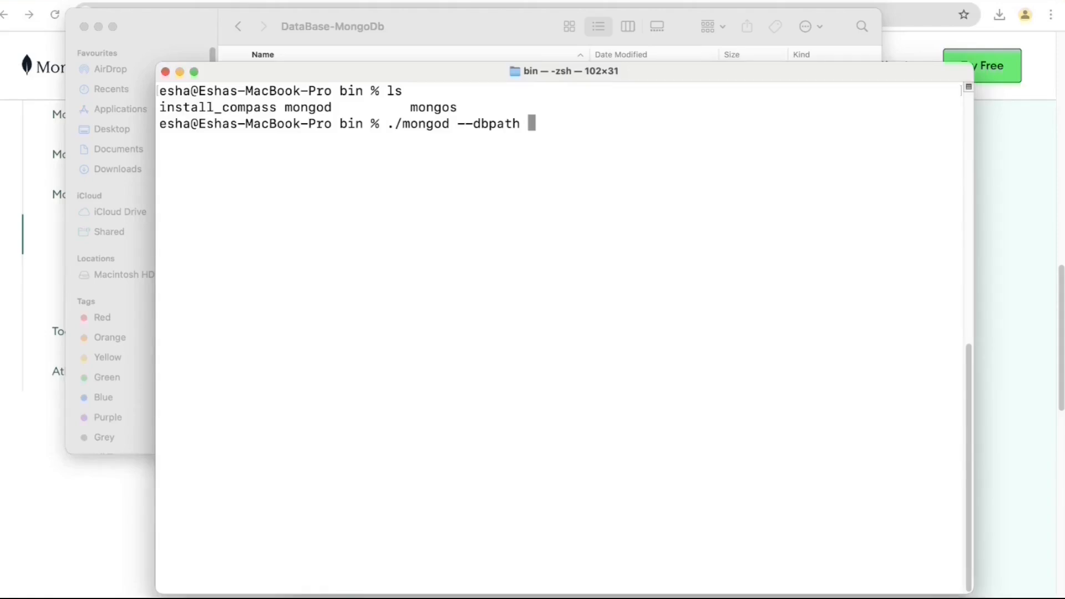
pyautogui.write('../../')
pyautogui.write('D')
pyautogui.press('Tab')
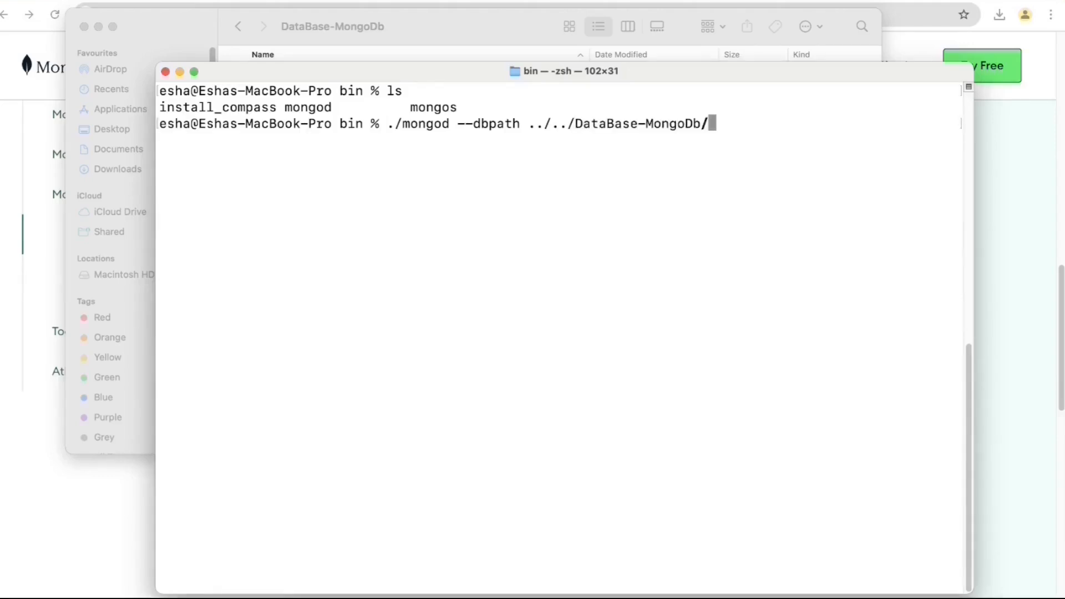
pyautogui.write('db')
pyautogui.press('Return')
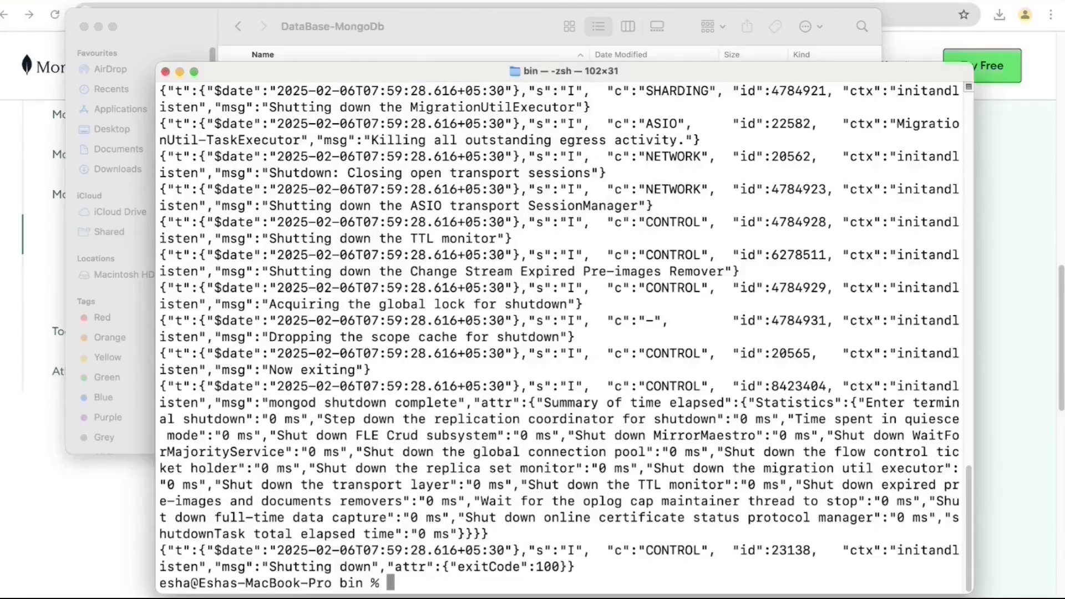
# - Highlight the NonExistentPath error reporting the missing db data directory
pyautogui.scroll(10, 614, 415)
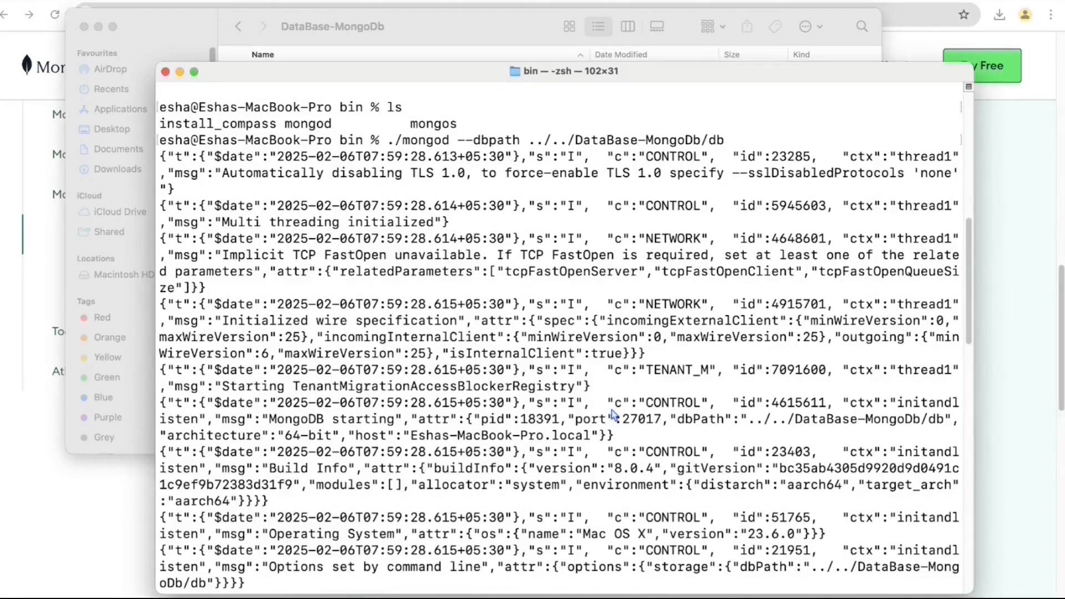
pyautogui.scroll(-6, 614, 415)
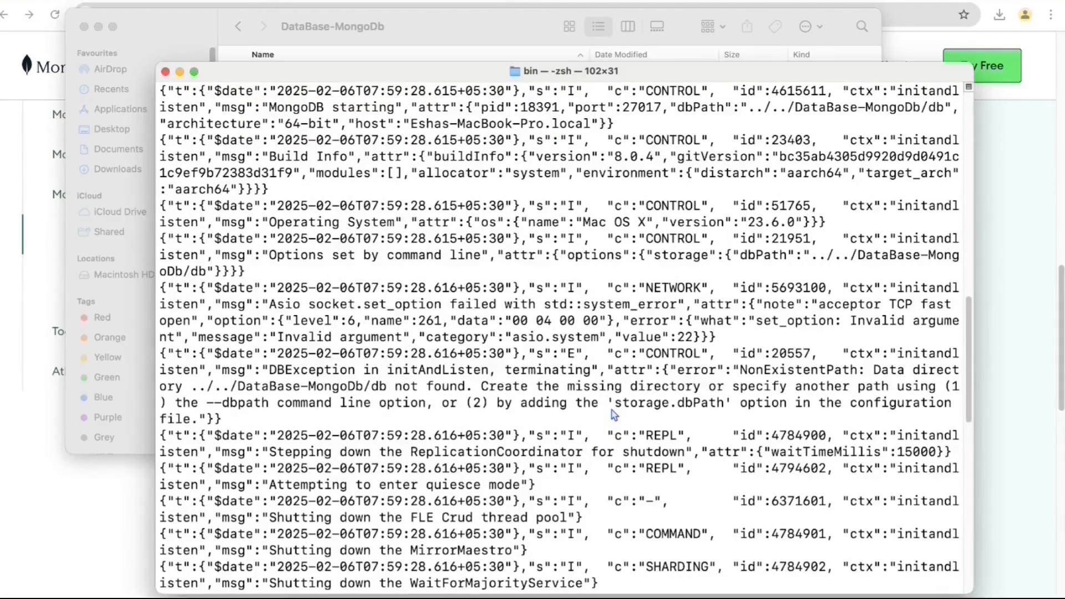
pyautogui.moveTo(546, 370); pyautogui.dragTo(341, 383)
pyautogui.click(340, 384)
pyautogui.moveTo(264, 371); pyautogui.dragTo(398, 394)
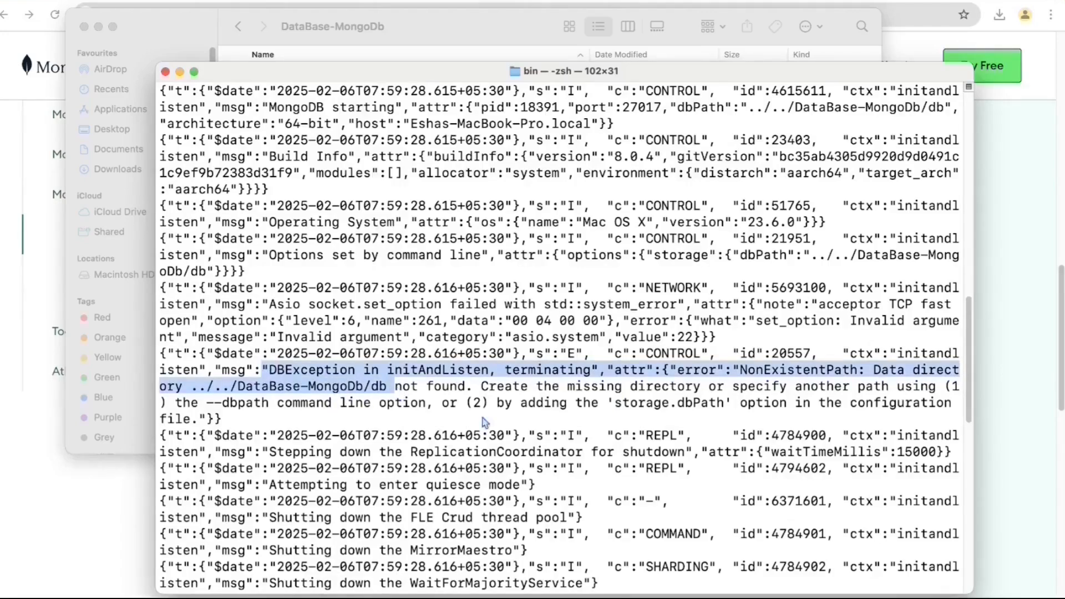
pyautogui.click(612, 486)
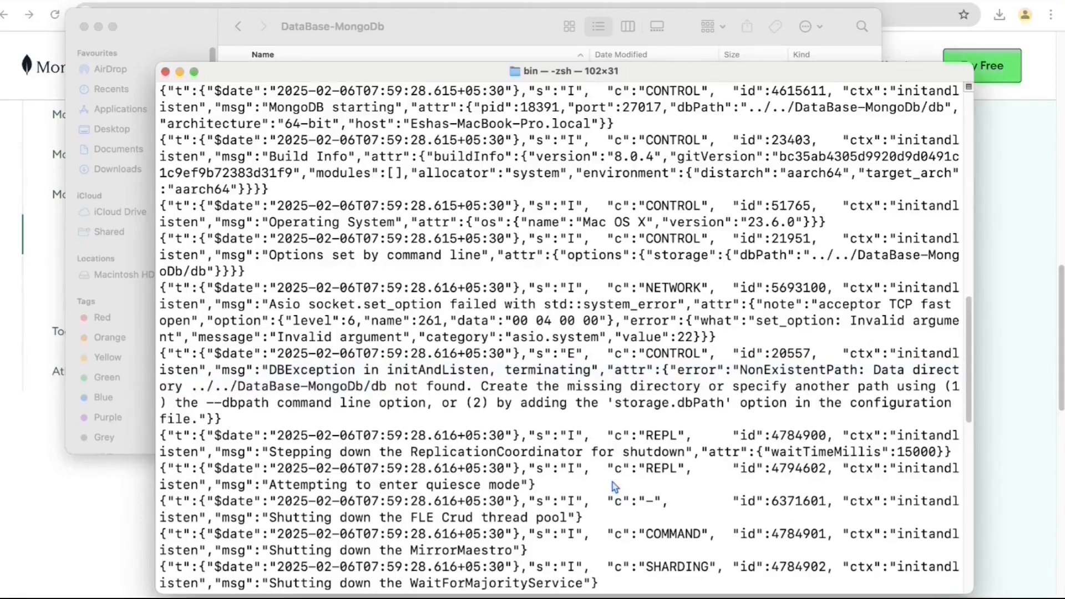
pyautogui.press('super+Tab')
# - Create a db folder inside DataBase-MongoDb and recall the mongod command in Terminal
pyautogui.rightClick(448, 259)
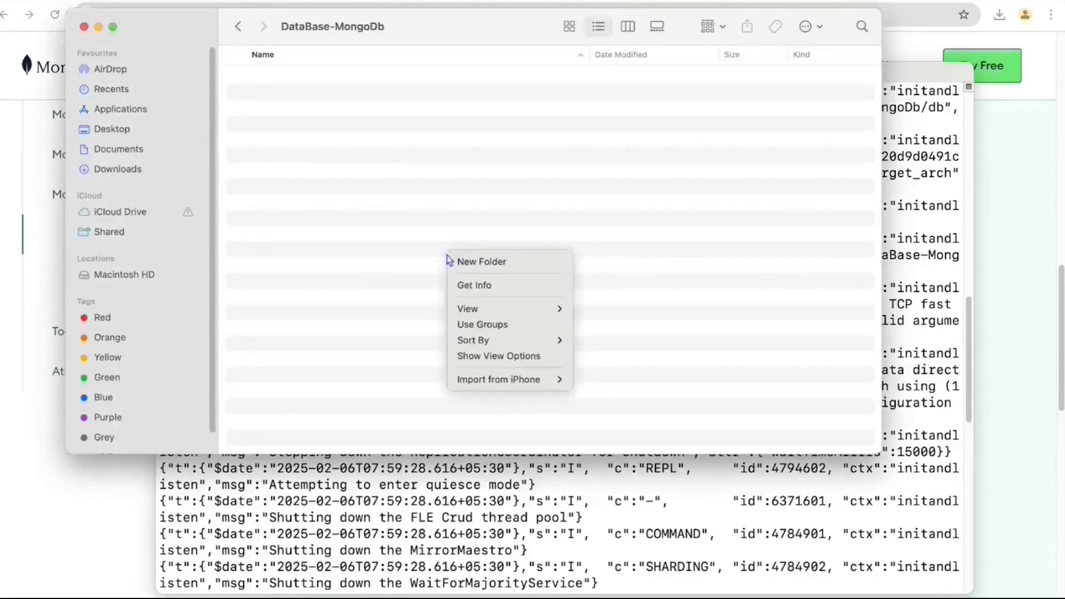
pyautogui.click(460, 266)
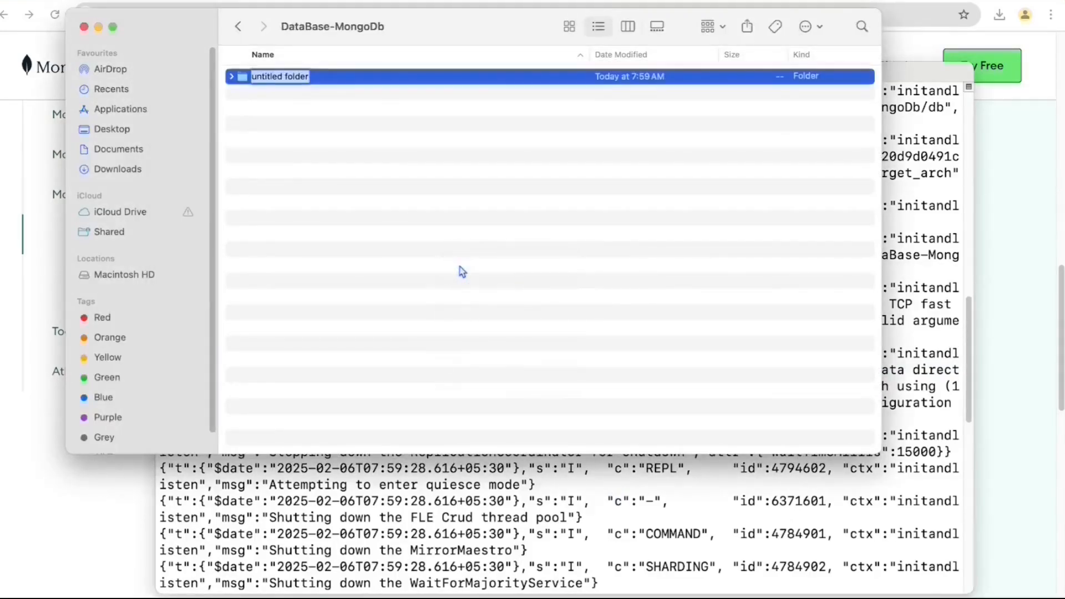
pyautogui.write('db')
pyautogui.press('Return')
pyautogui.press('super+Tab')
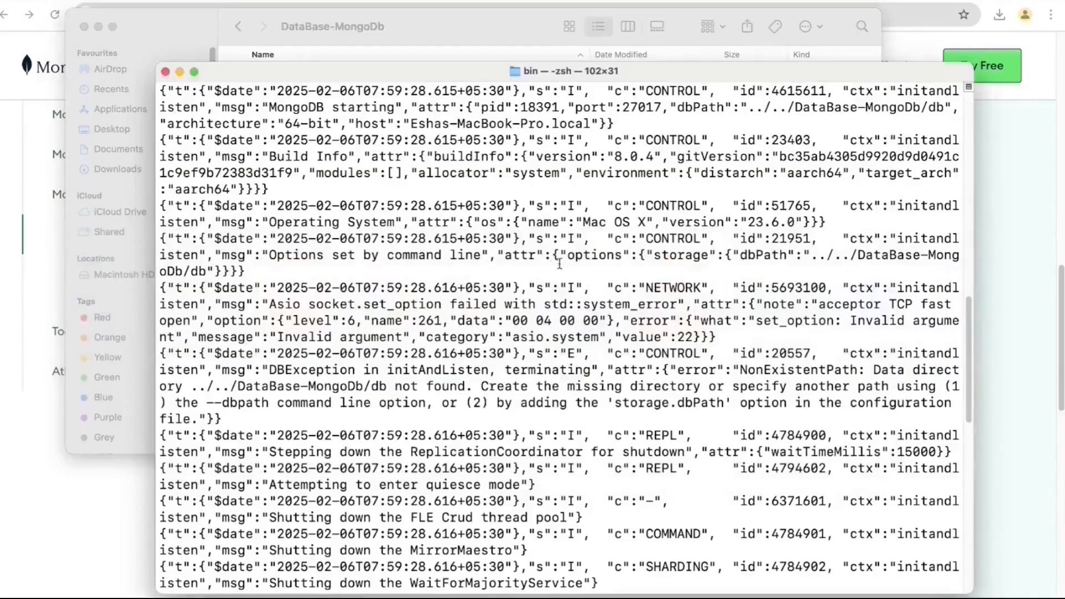
pyautogui.press('Return')
pyautogui.press('Return')
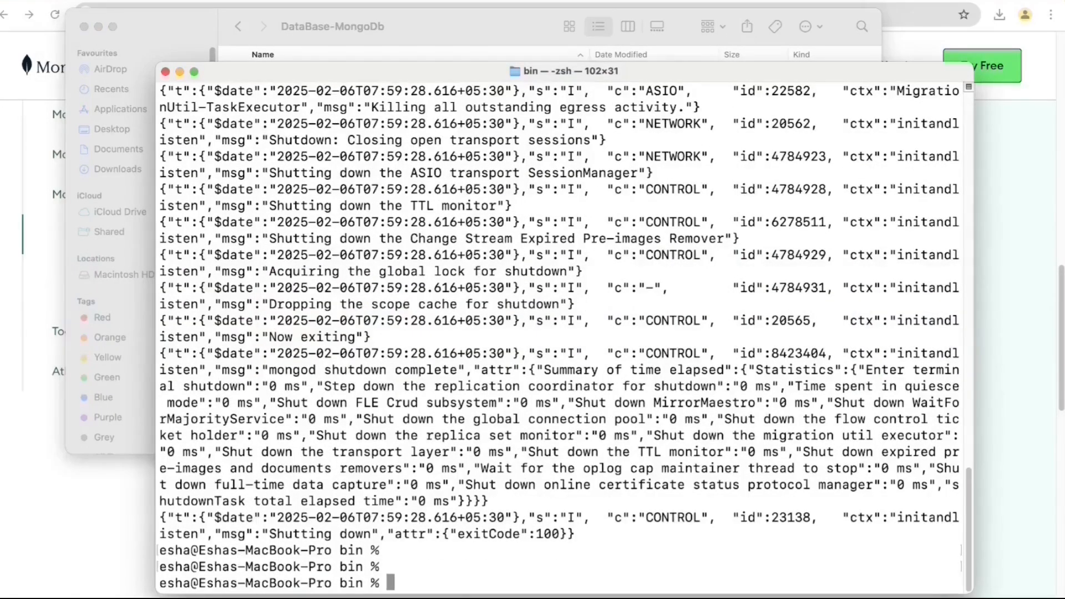
pyautogui.write('./mongod --dbpath ../../DataBase-MongoDb/db')
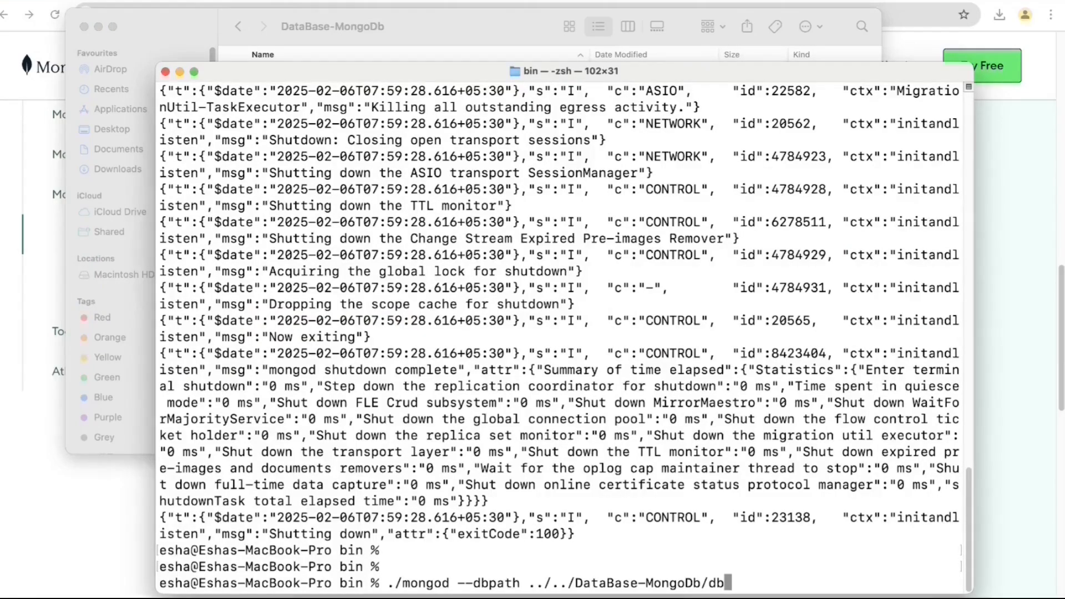
# - Start mongod with the new db data path and scroll through its startup log
pyautogui.press('Return')
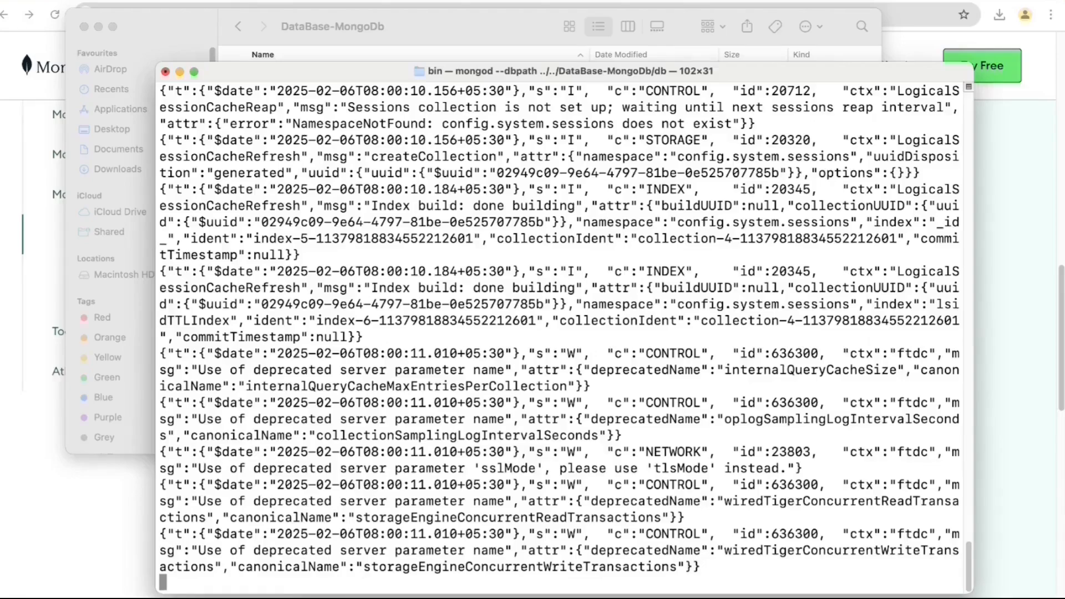
pyautogui.scroll(5, 501, 374)
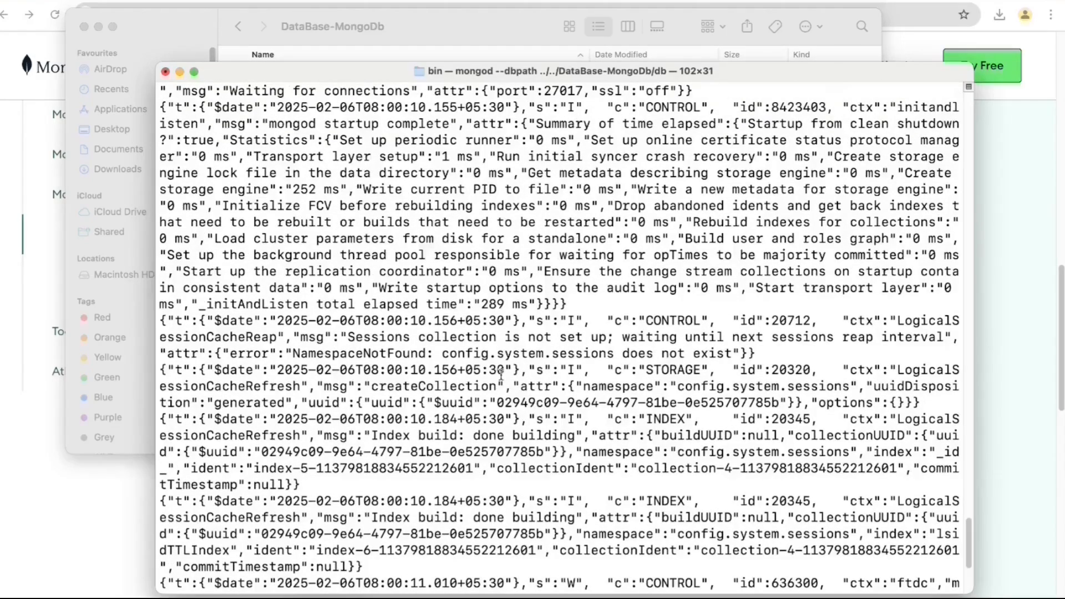
pyautogui.scroll(6, 501, 375)
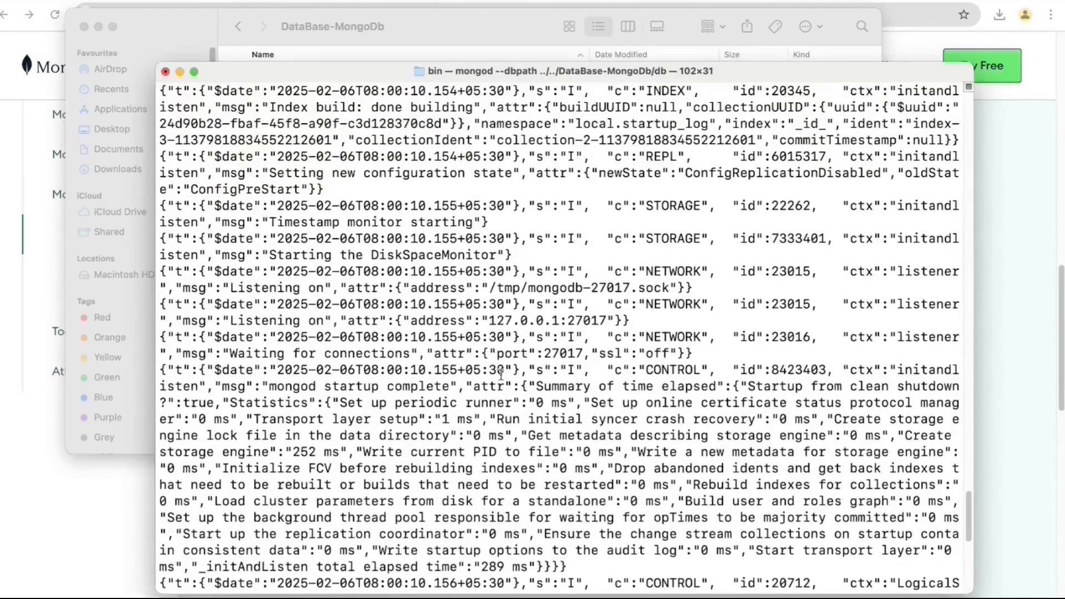
pyautogui.scroll(2, 501, 374)
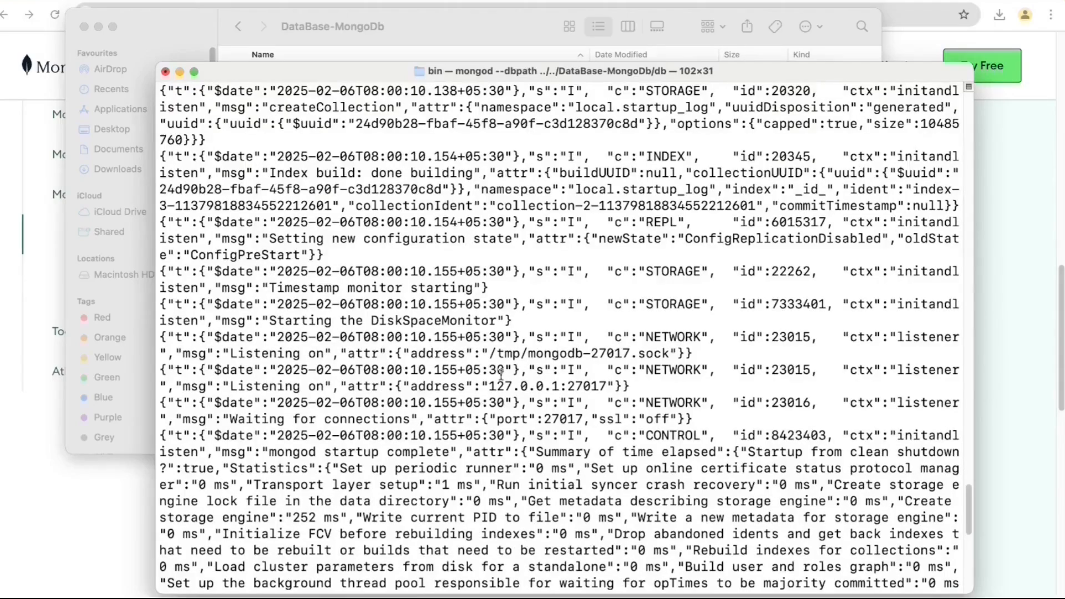
pyautogui.scroll(4, 501, 374)
pyautogui.scroll(6, 500, 375)
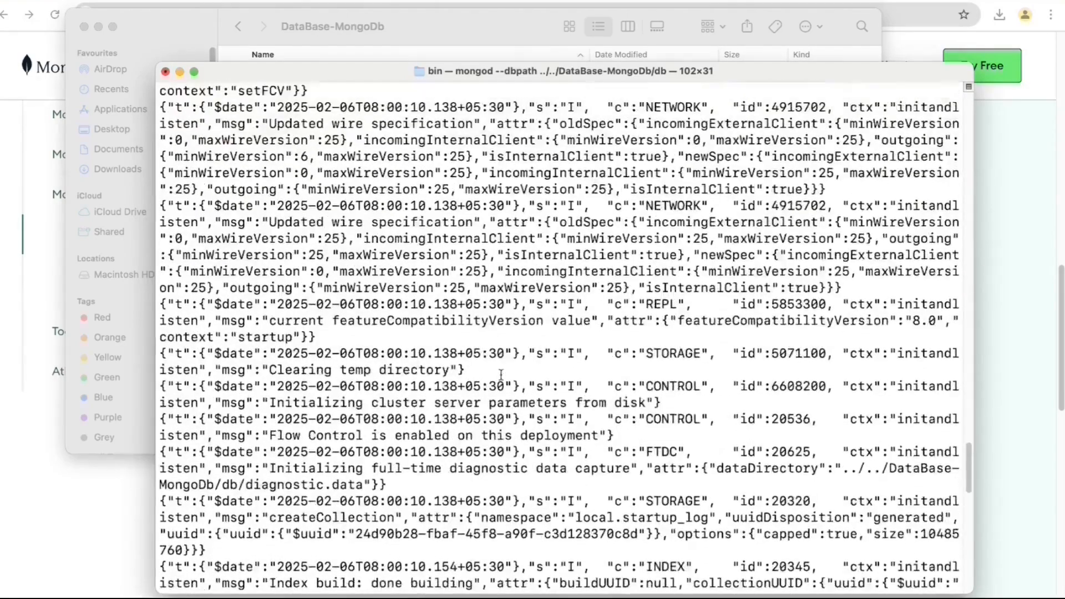
pyautogui.scroll(-10, 501, 374)
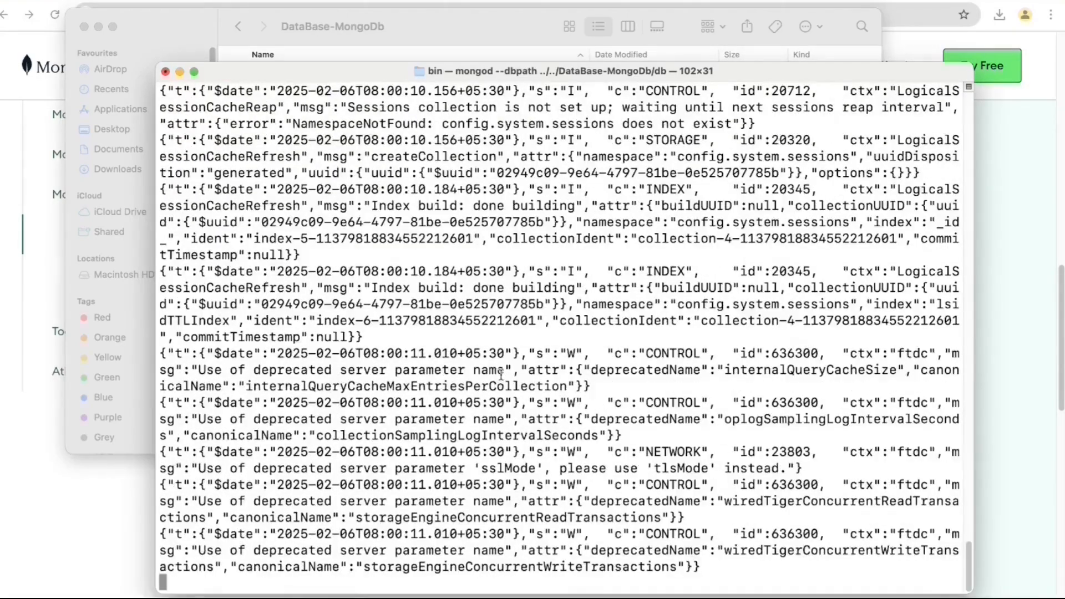
# - Open the db folder to view mongod's WiredTiger data files, then return to the download page
pyautogui.click(418, 31)
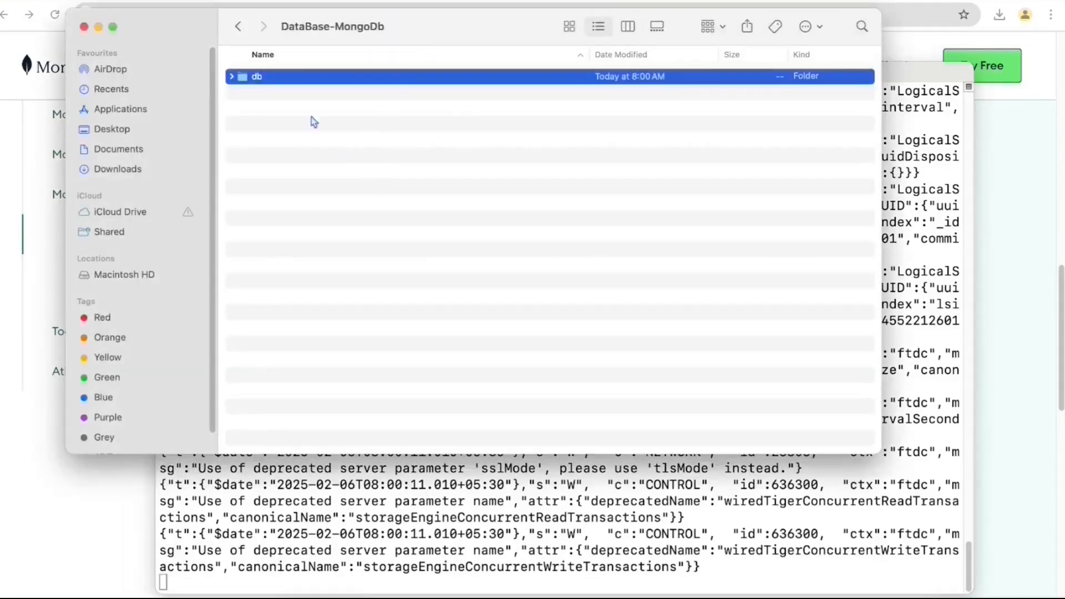
pyautogui.doubleClick(298, 78)
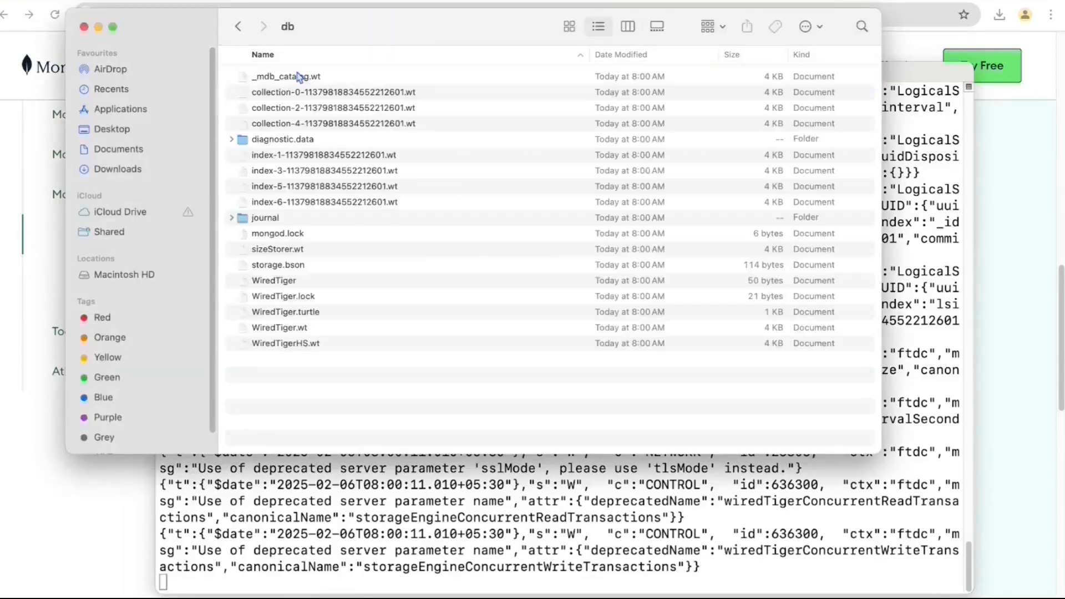
pyautogui.moveTo(377, 358); pyautogui.dragTo(299, 79)
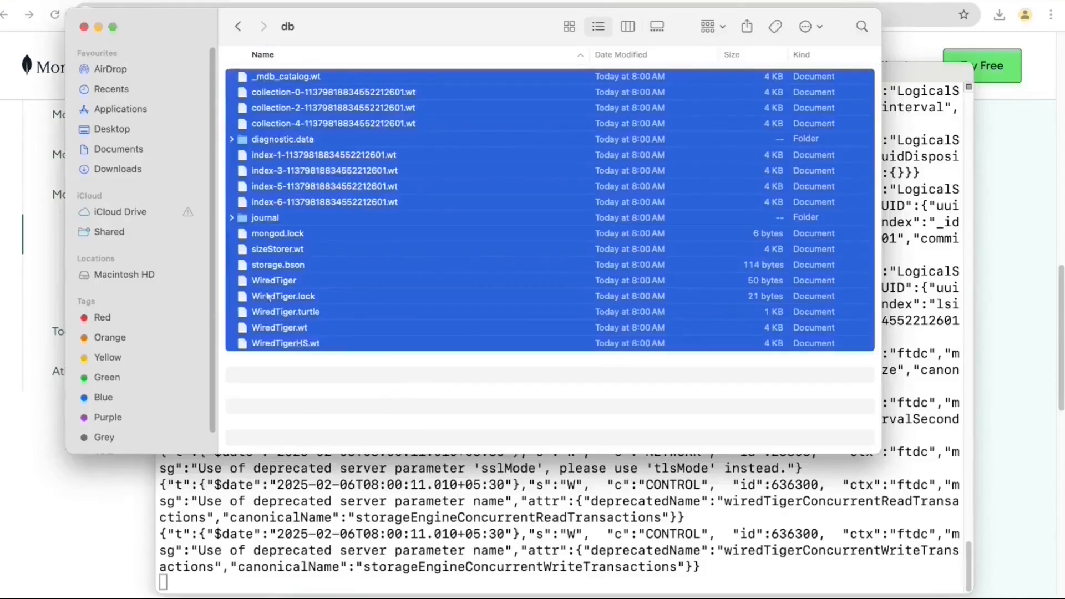
pyautogui.click(301, 410)
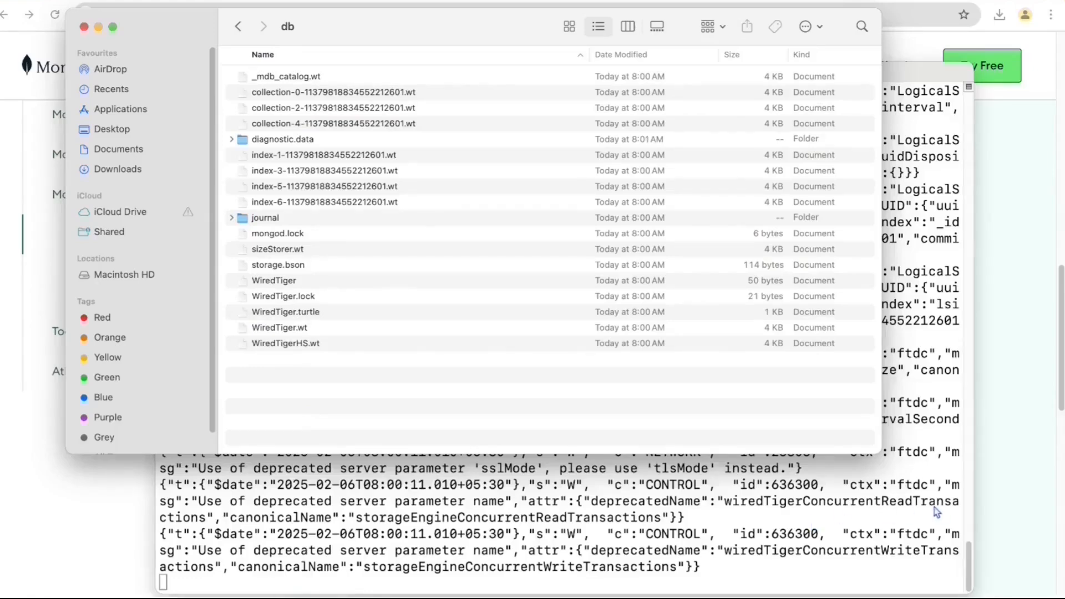
pyautogui.click(1007, 477)
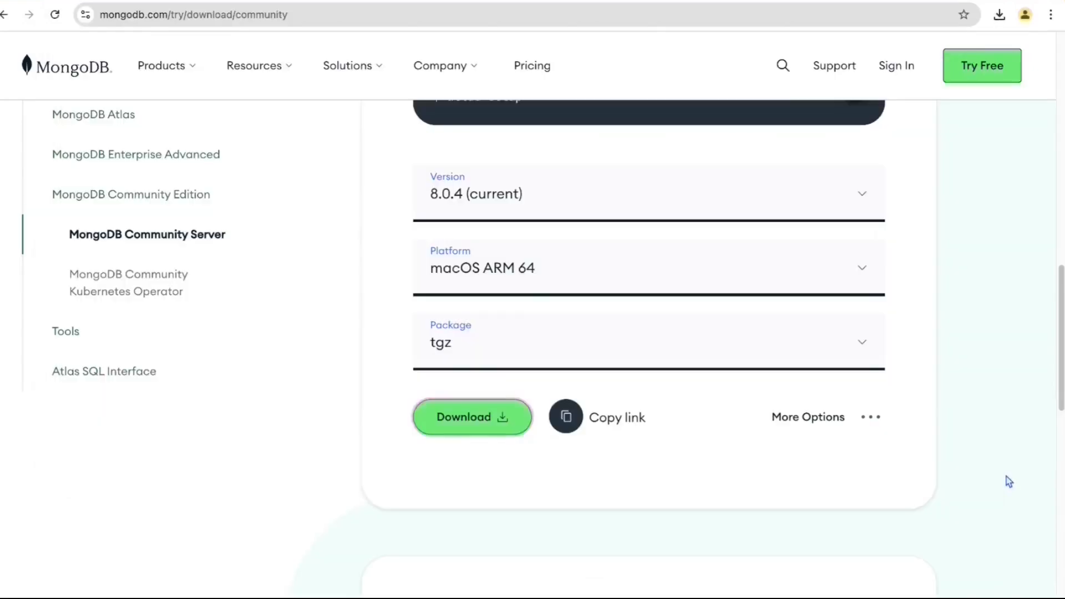
# - Set the Community Server download options to platform Windows x64 and package zip
pyautogui.click(599, 269)
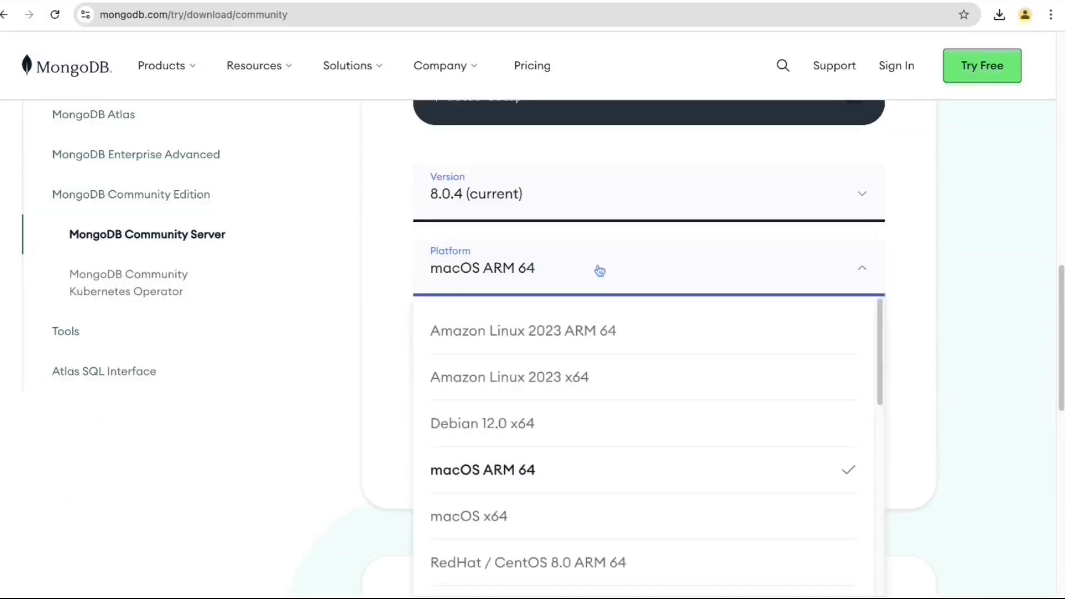
pyautogui.scroll(-3, 623, 364)
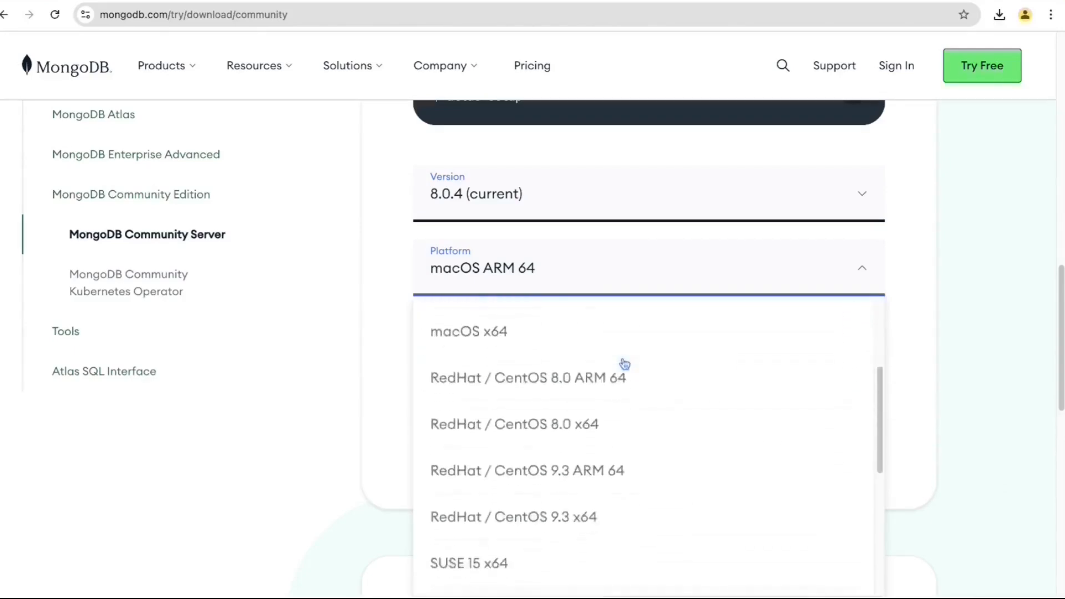
pyautogui.scroll(-4, 624, 364)
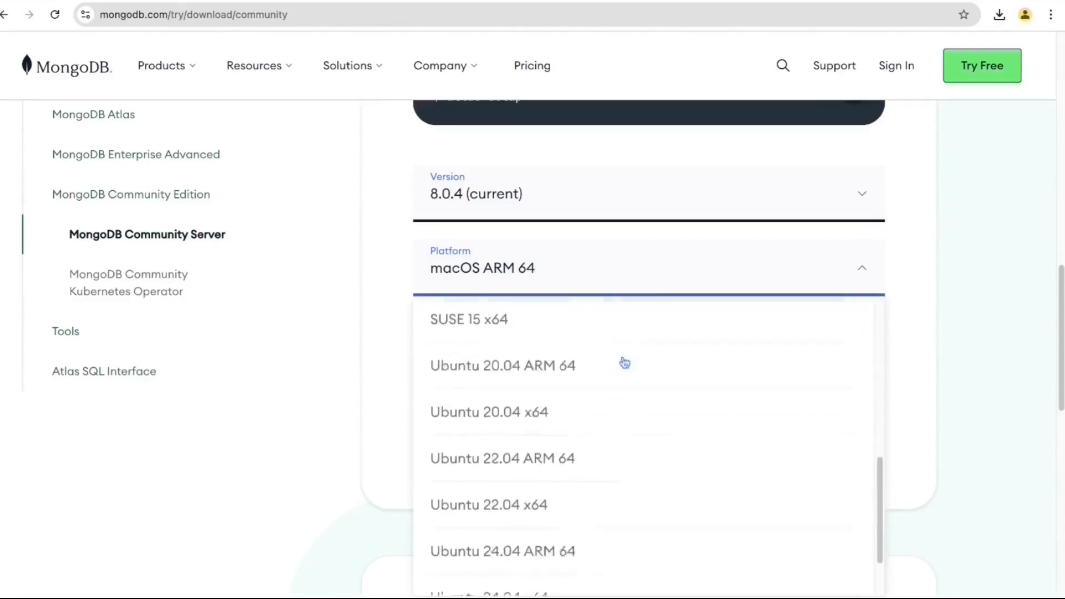
pyautogui.scroll(-4, 625, 363)
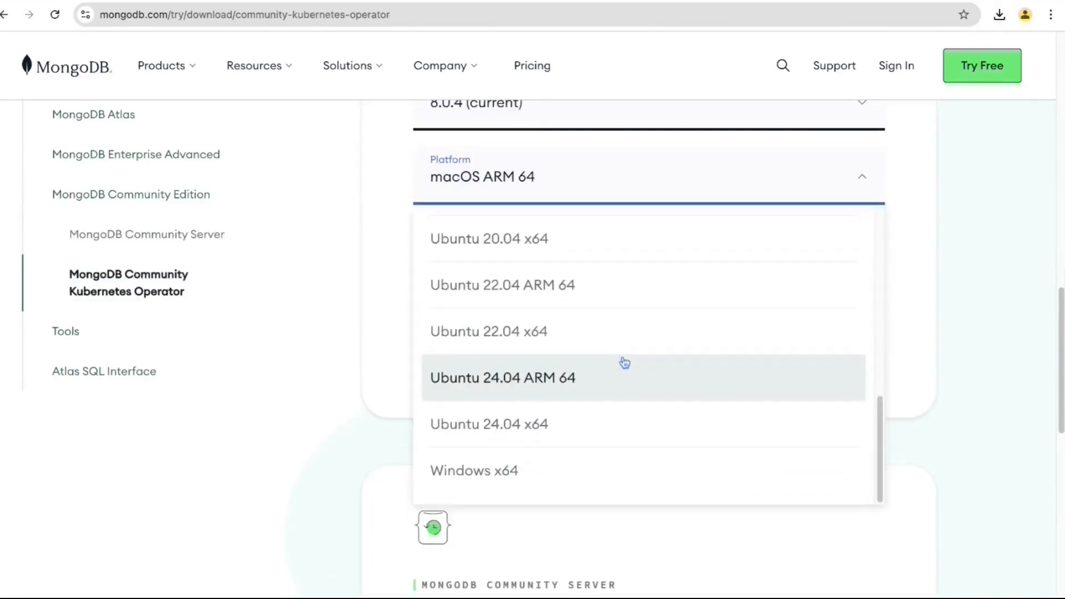
pyautogui.scroll(10, 625, 363)
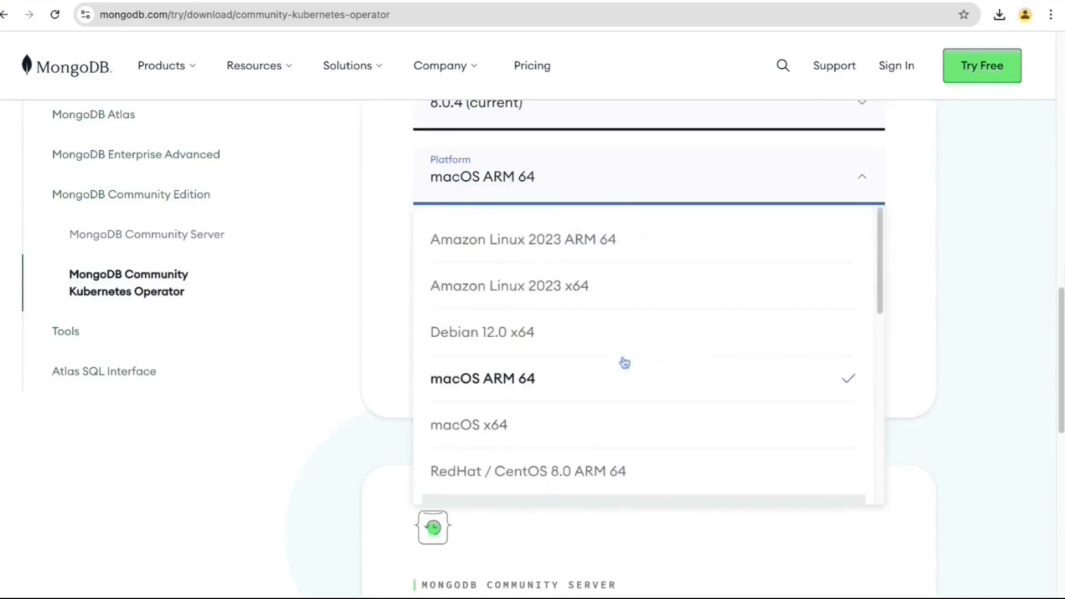
pyautogui.scroll(-10, 625, 363)
pyautogui.click(493, 469)
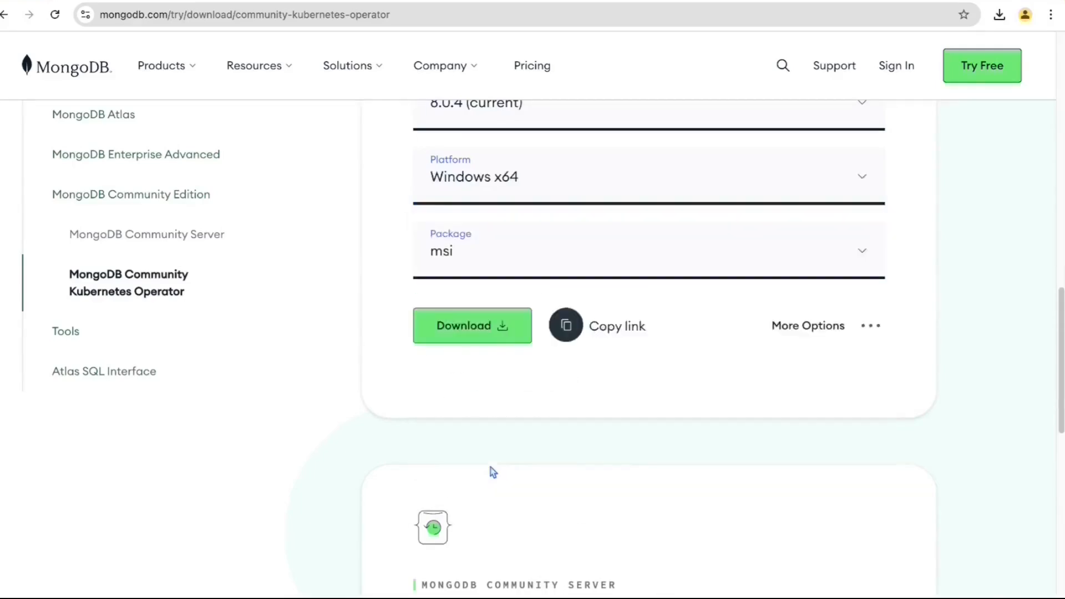
pyautogui.click(481, 255)
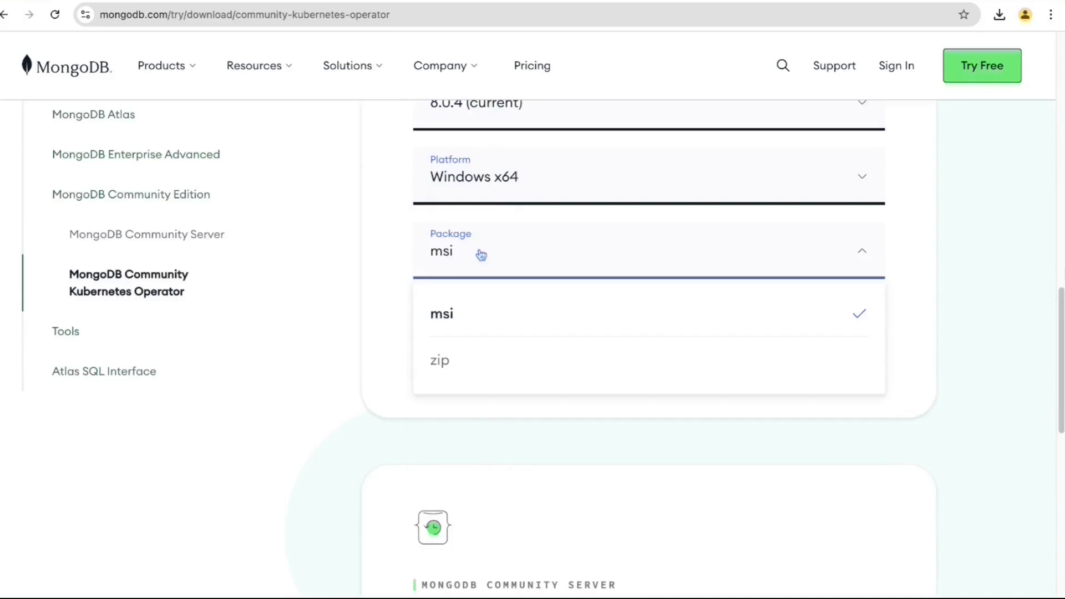
pyautogui.click(490, 364)
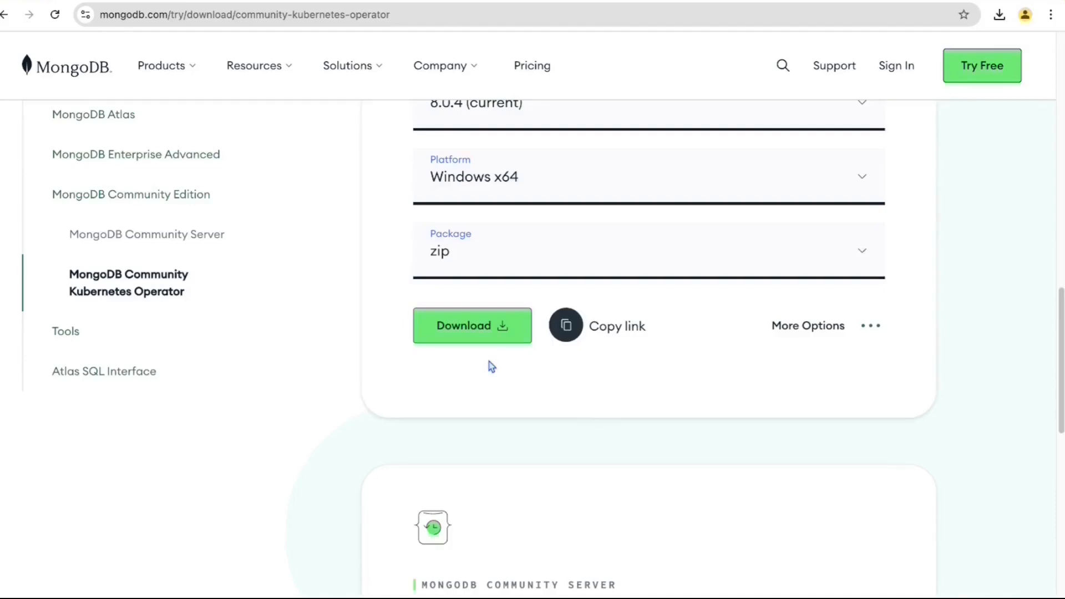
pyautogui.scroll(2, 780, 404)
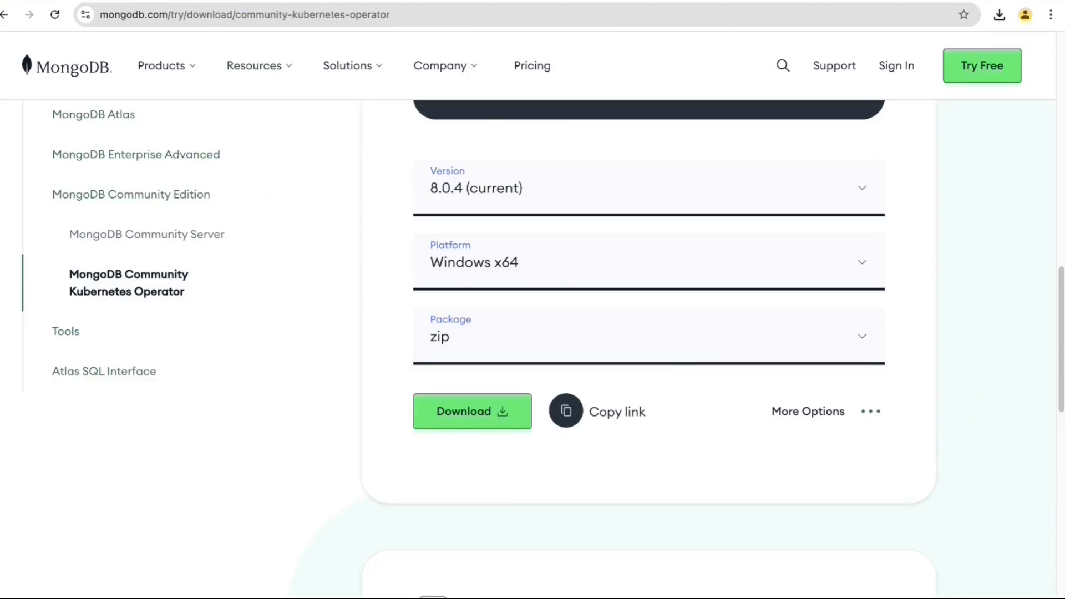
# - Search Google for 'mongodb compass download' and open the MongoDB Compass Download (GUI) result
pyautogui.click(253, 0)
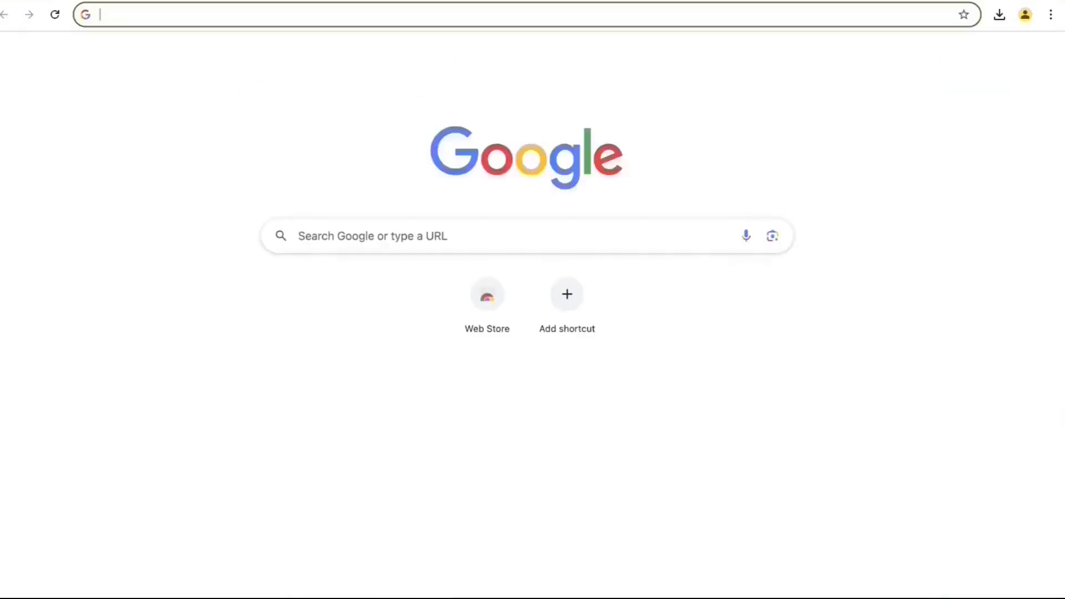
pyautogui.write('mon')
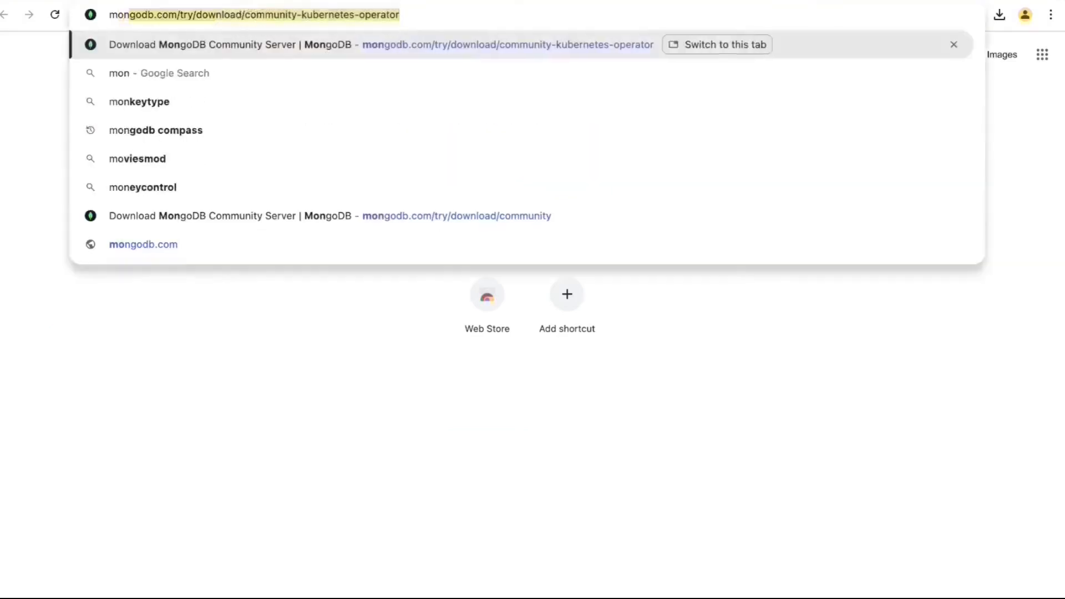
pyautogui.write('godb compass f')
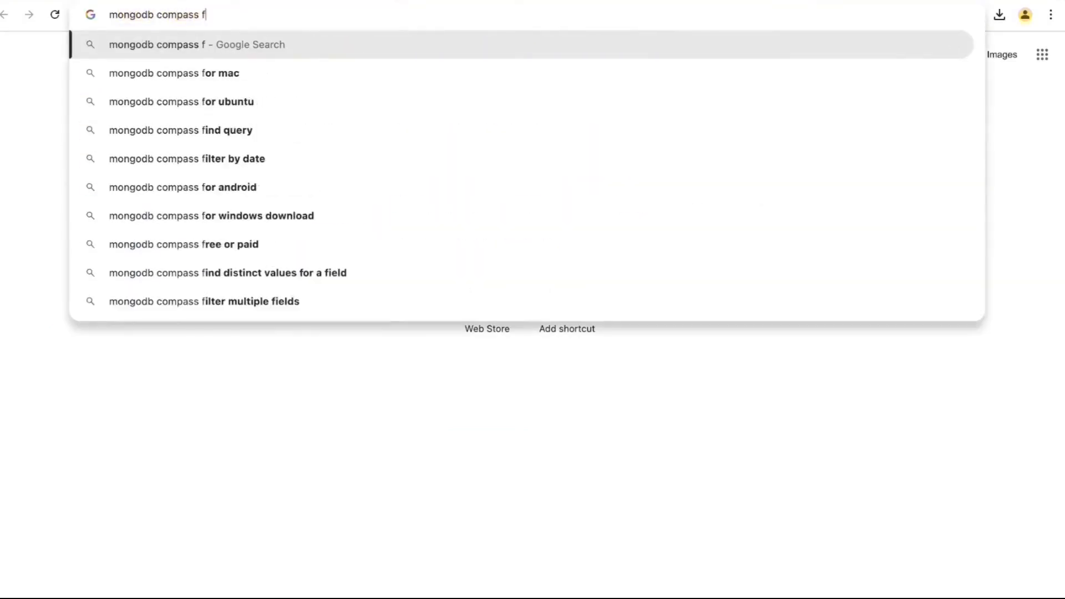
pyautogui.press('BackSpace')
pyautogui.write('do')
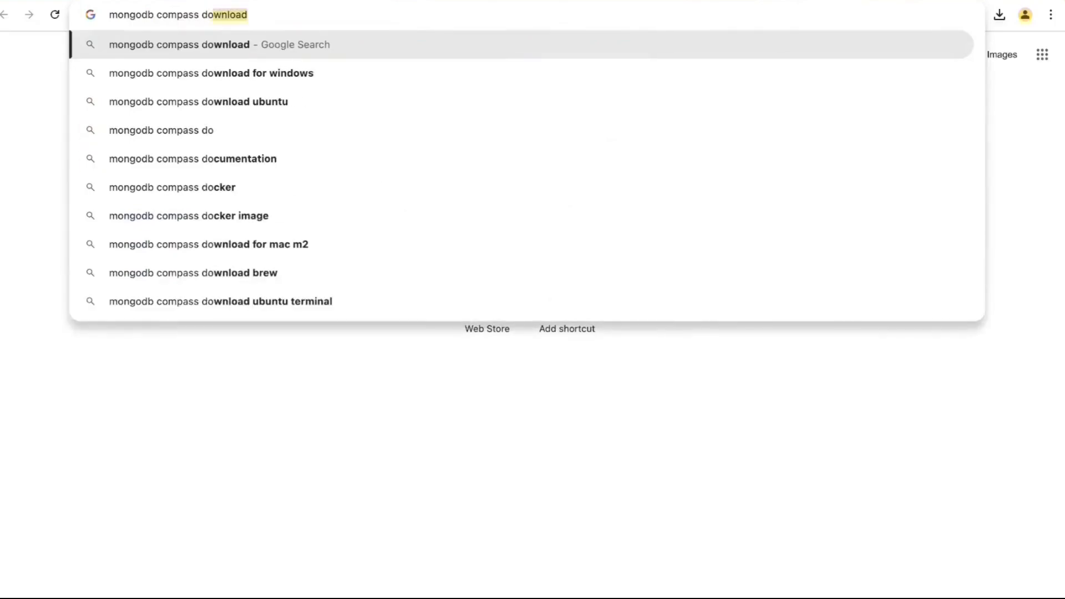
pyautogui.press('Return')
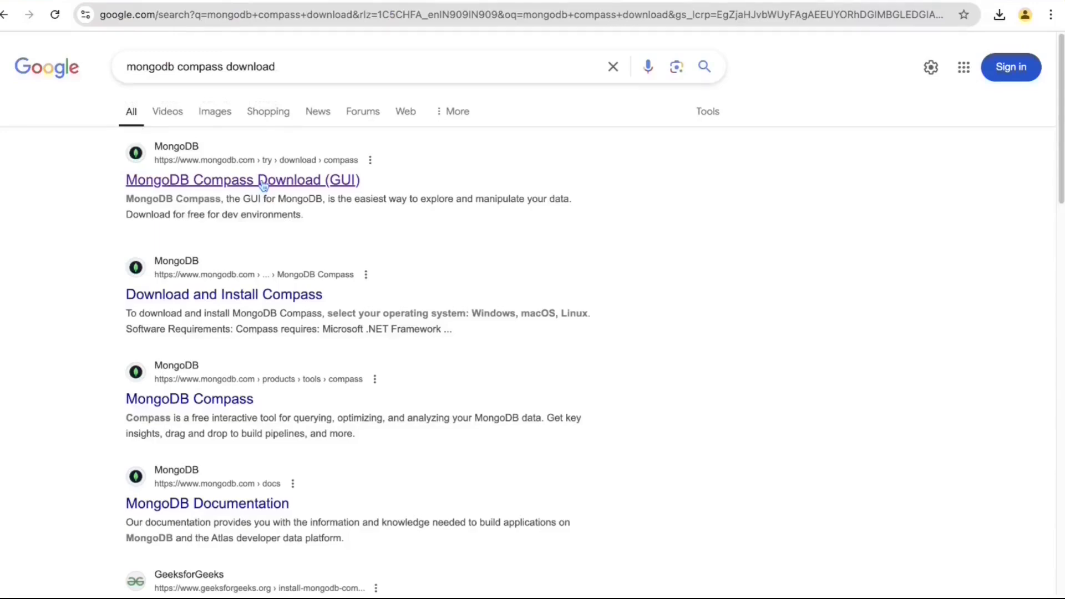
pyautogui.click(264, 185)
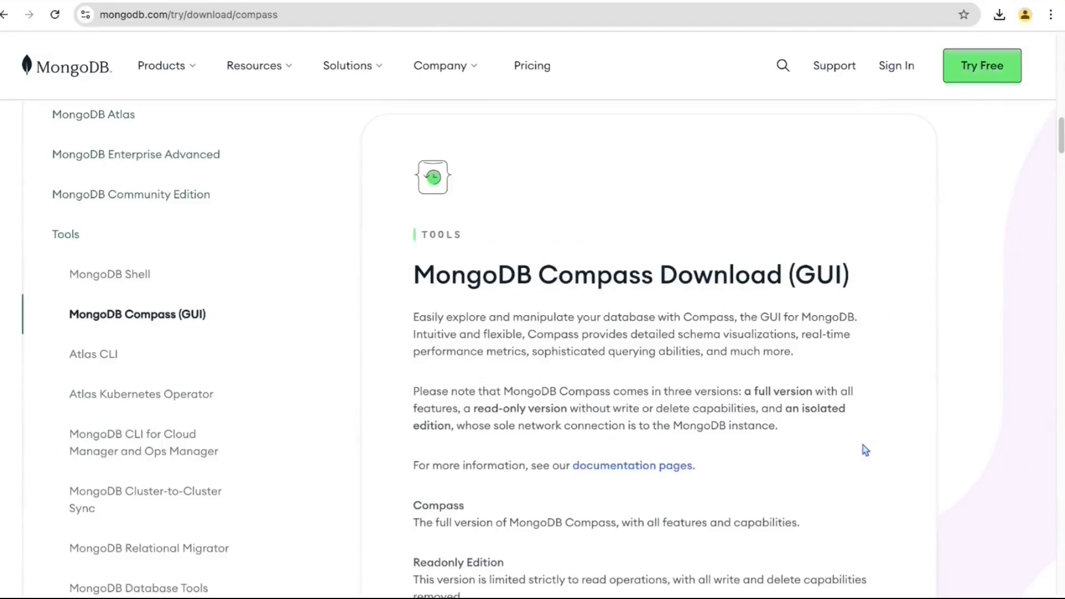
# - Download Compass version 1.45.2 (Stable) for macOS arm64 (M1) as a dmg package
pyautogui.scroll(-9, 866, 451)
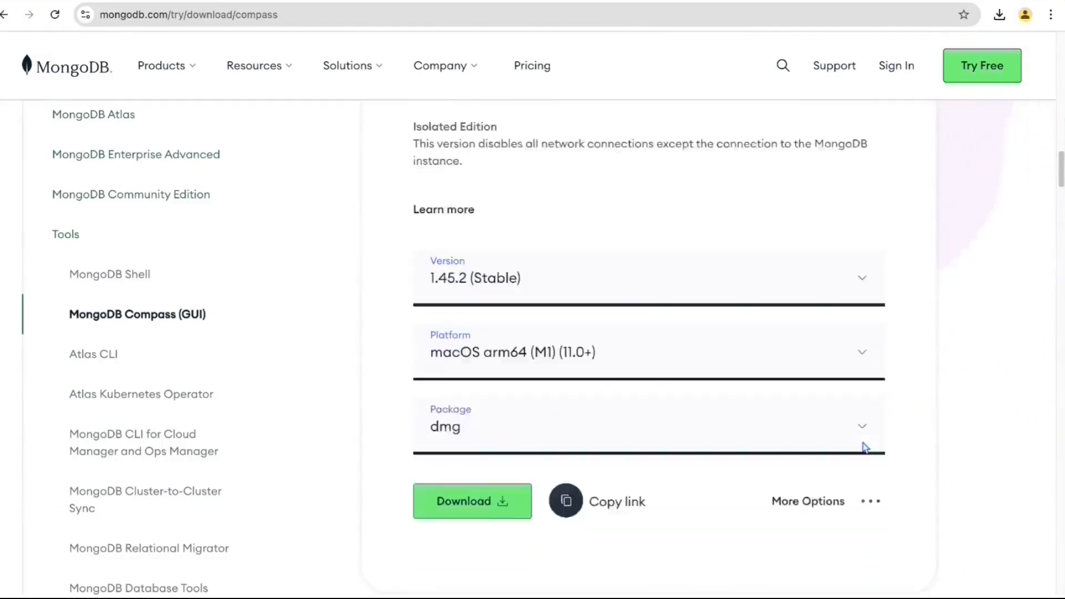
pyautogui.click(707, 262)
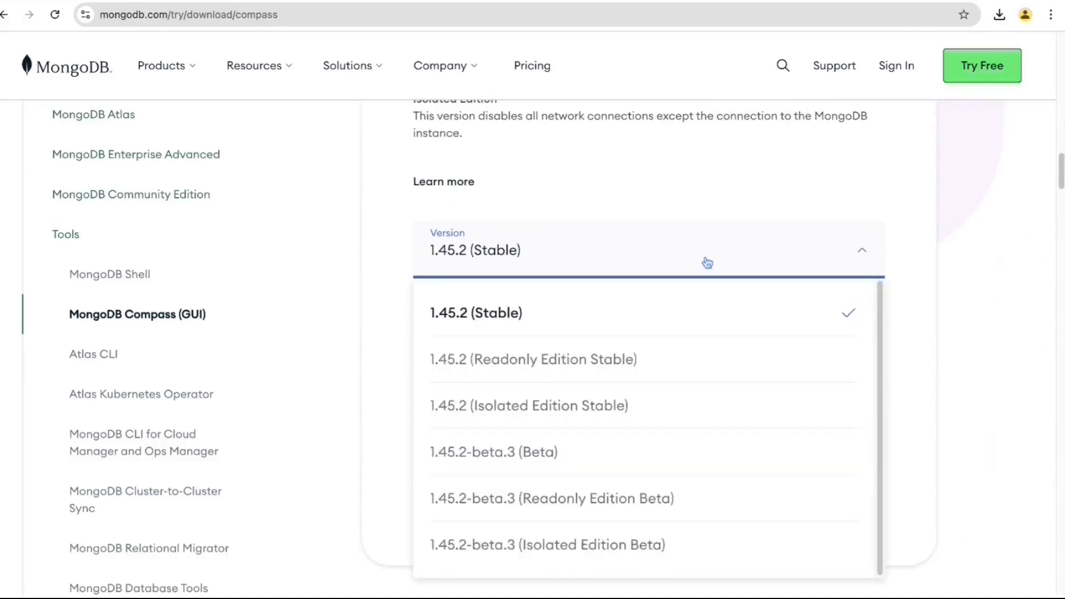
pyautogui.click(708, 262)
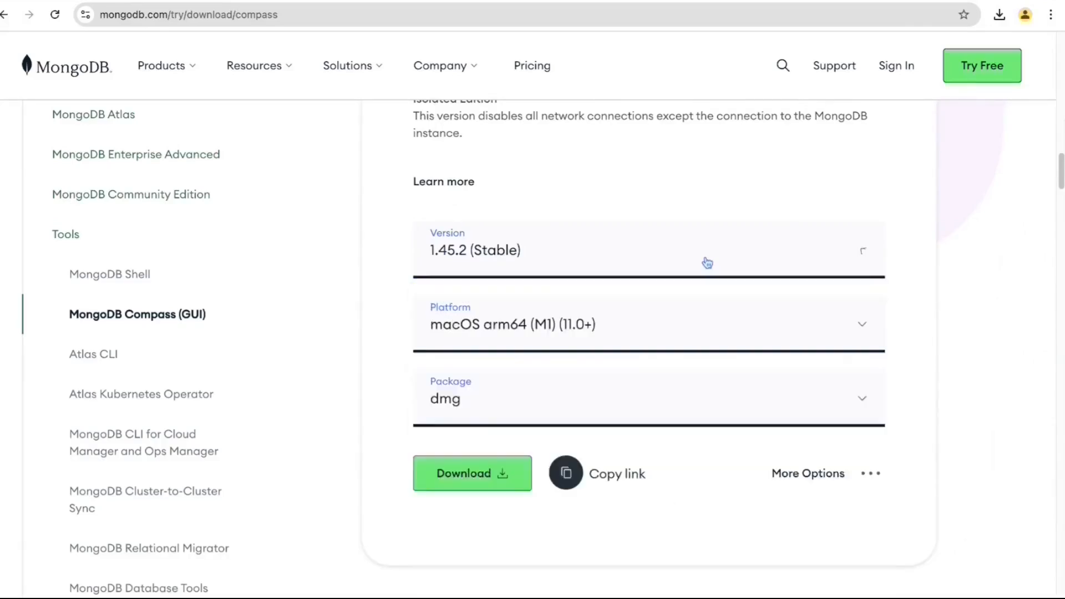
pyautogui.click(737, 334)
pyautogui.scroll(-1, 736, 524)
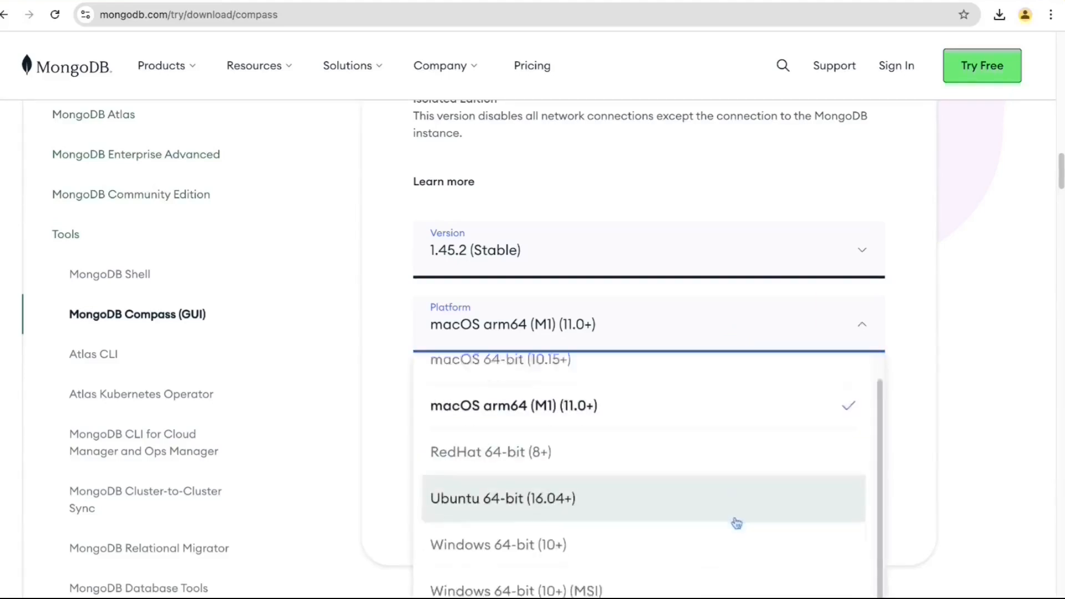
pyautogui.scroll(1, 737, 524)
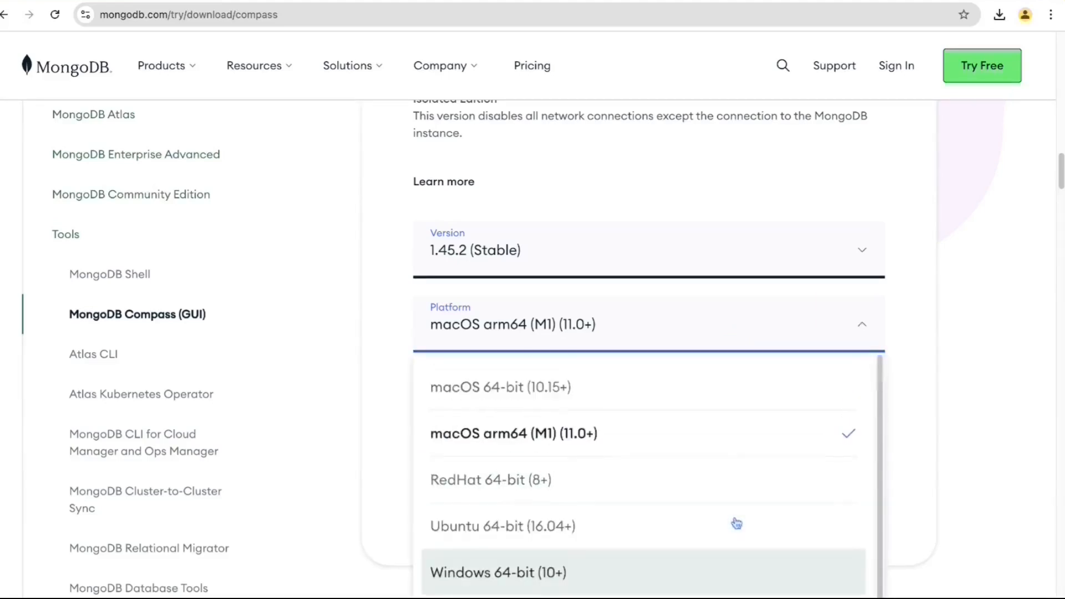
pyautogui.scroll(-1, 737, 523)
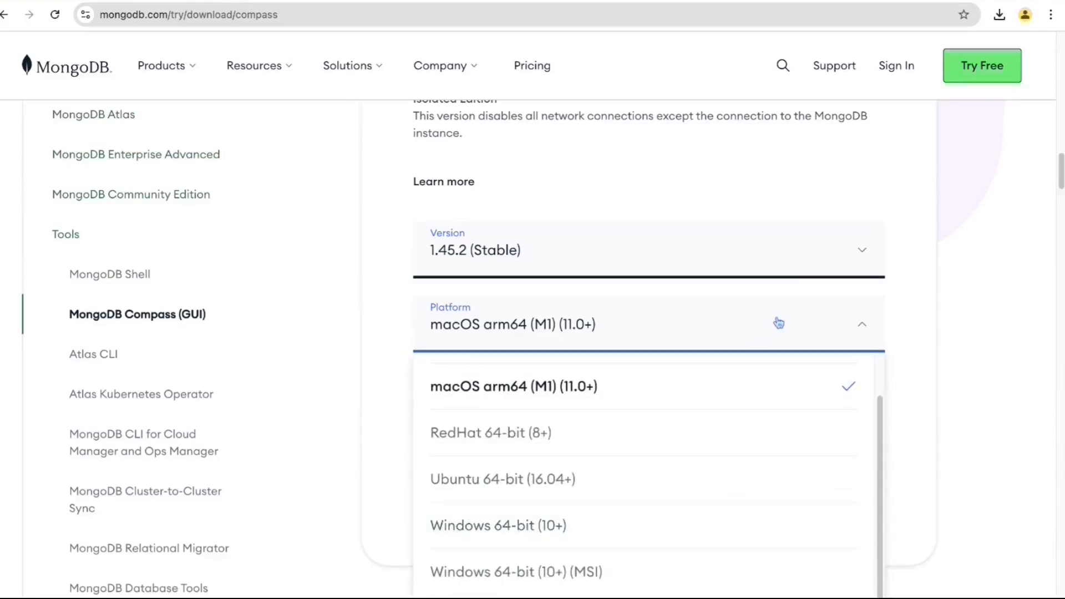
pyautogui.click(924, 350)
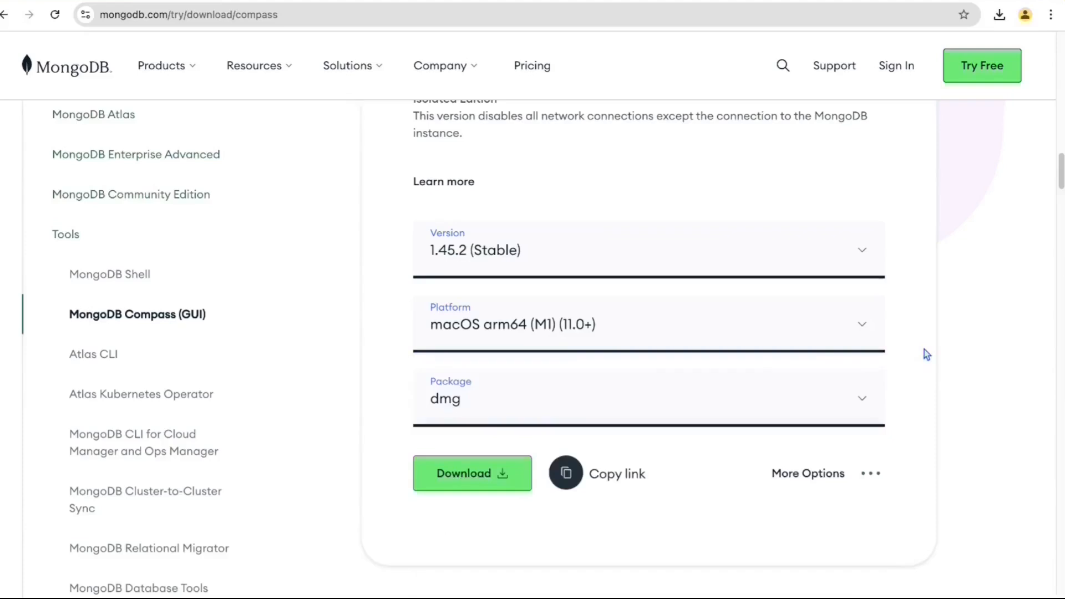
pyautogui.click(653, 400)
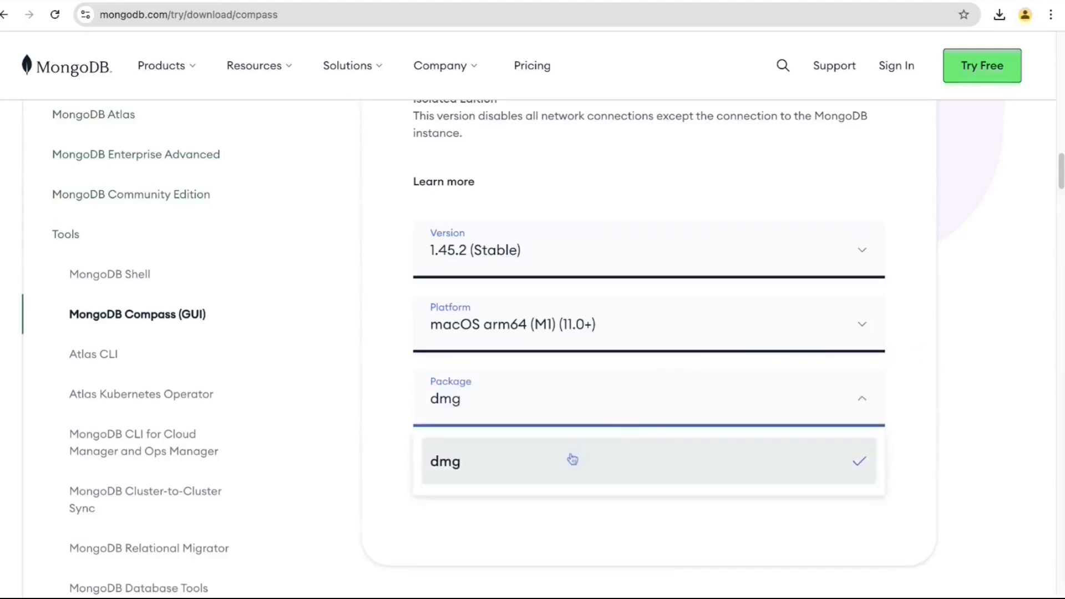
pyautogui.click(571, 459)
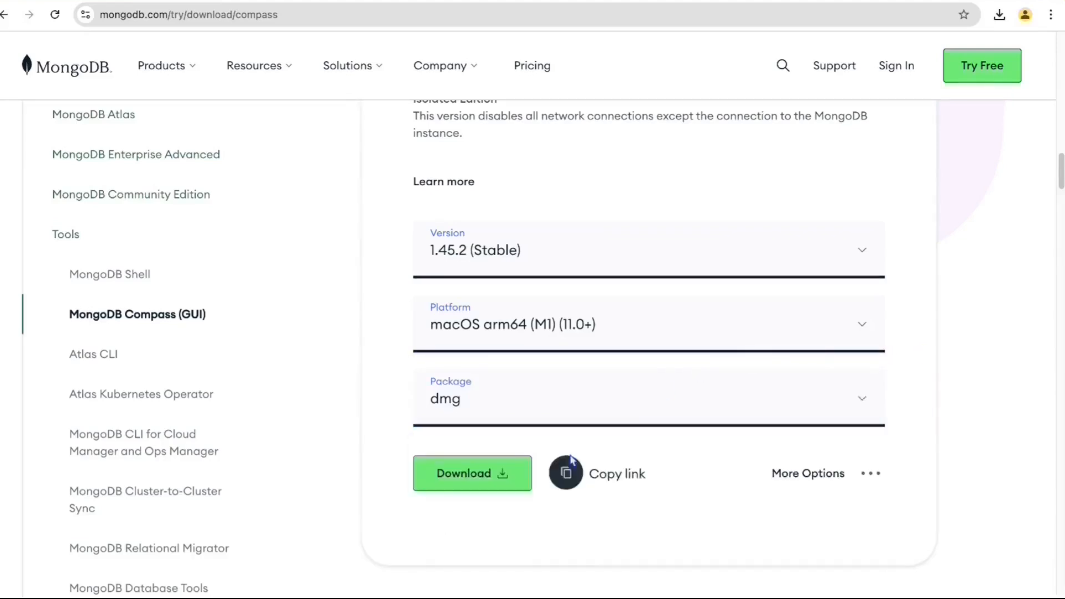
pyautogui.click(444, 486)
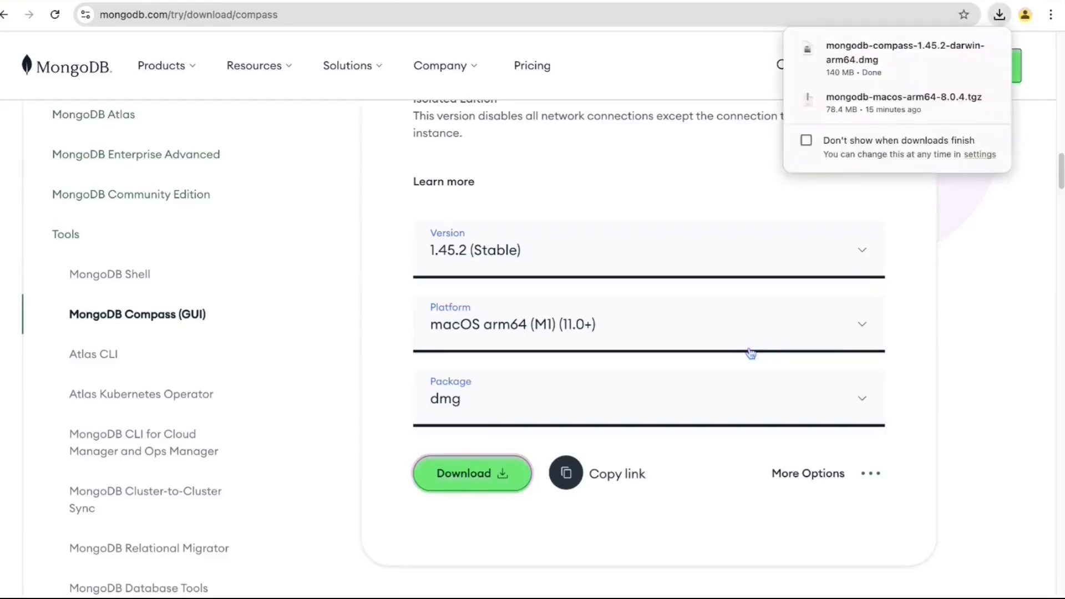
# - Locate the downloaded Compass 1.45.2 disk image in Finder and open it
pyautogui.click(961, 51)
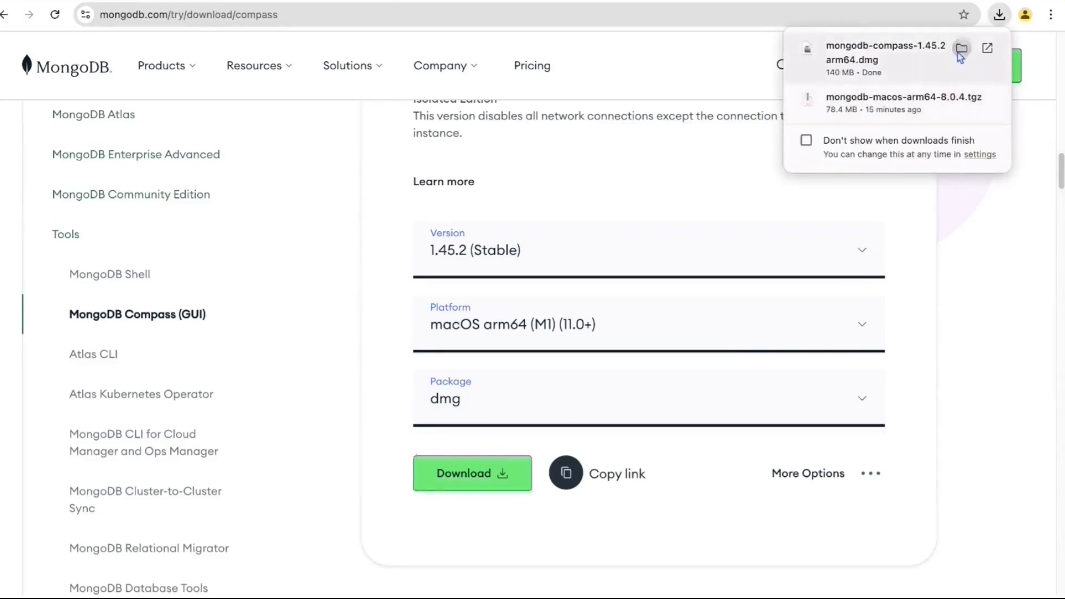
pyautogui.click(415, 307)
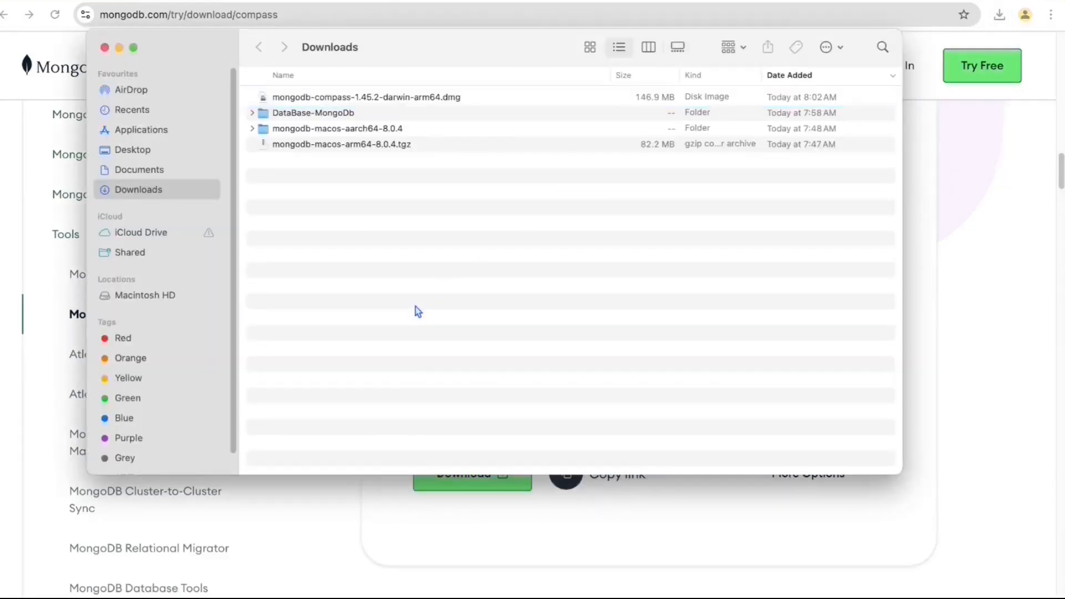
pyautogui.click(430, 97)
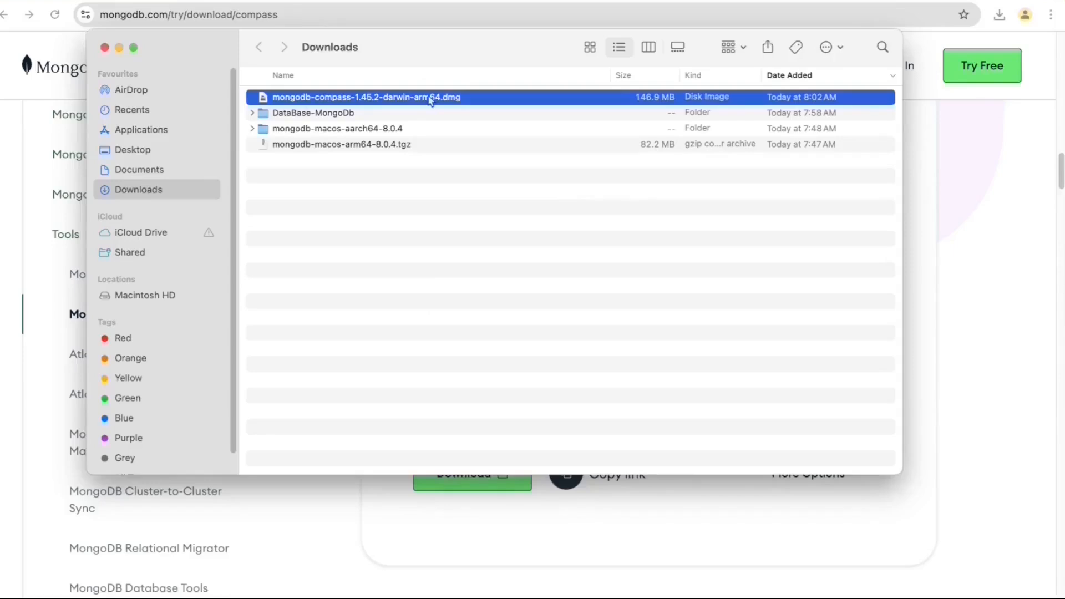
pyautogui.doubleClick(431, 100)
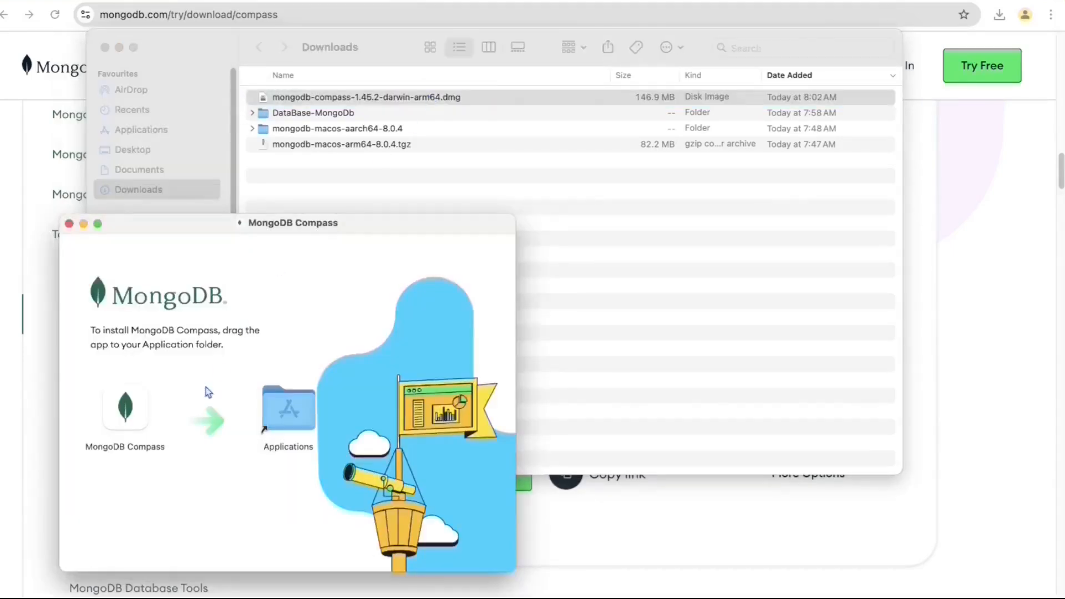
# - Drag MongoDB Compass onto Applications, then stop rather than replace the existing copy
pyautogui.click(127, 417)
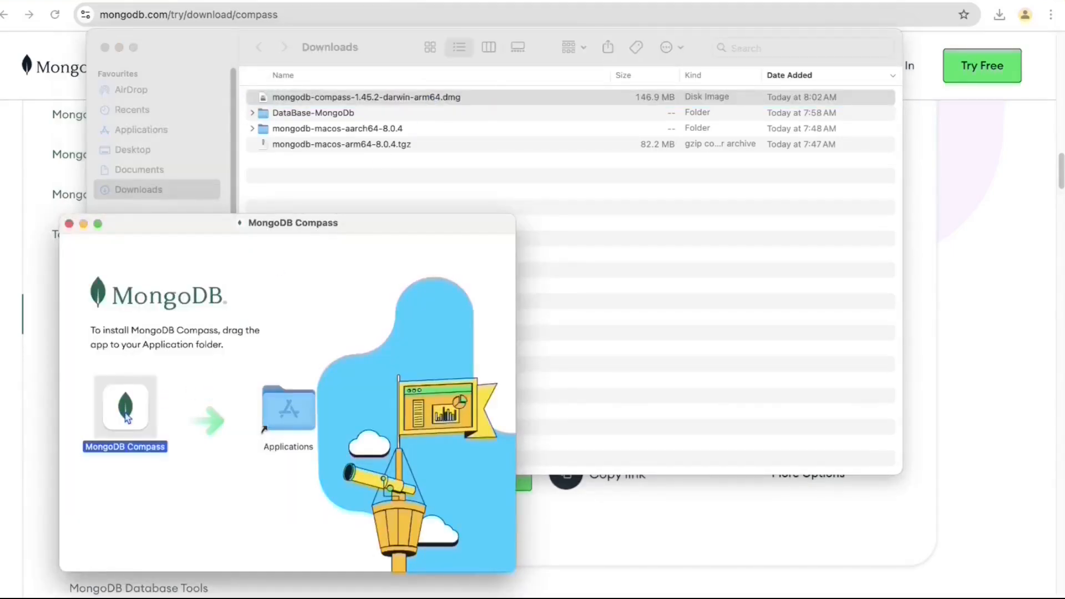
pyautogui.moveTo(127, 417); pyautogui.dragTo(289, 423)
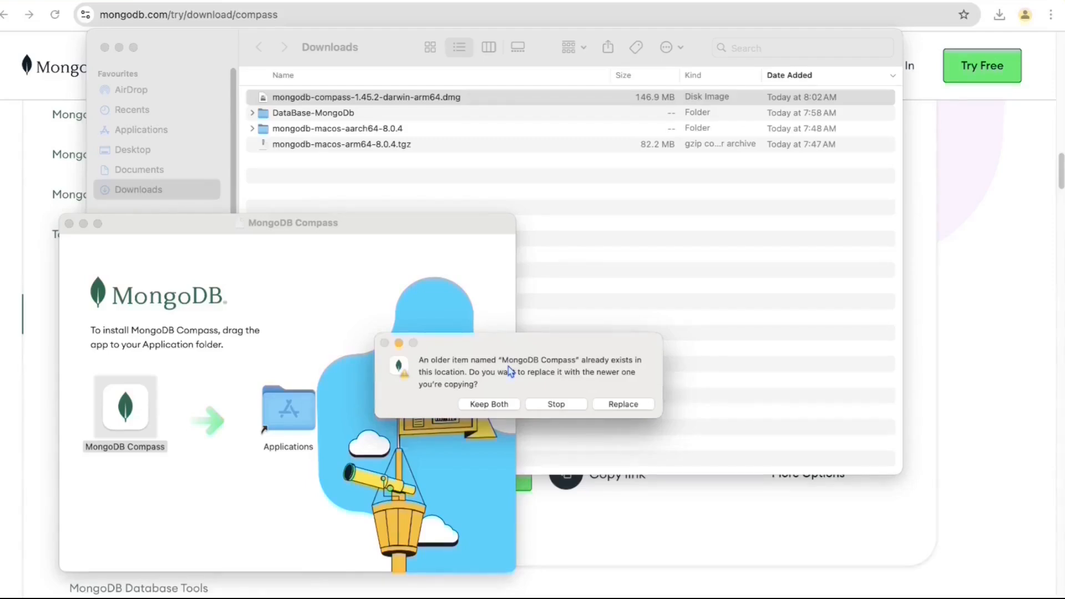
pyautogui.click(555, 404)
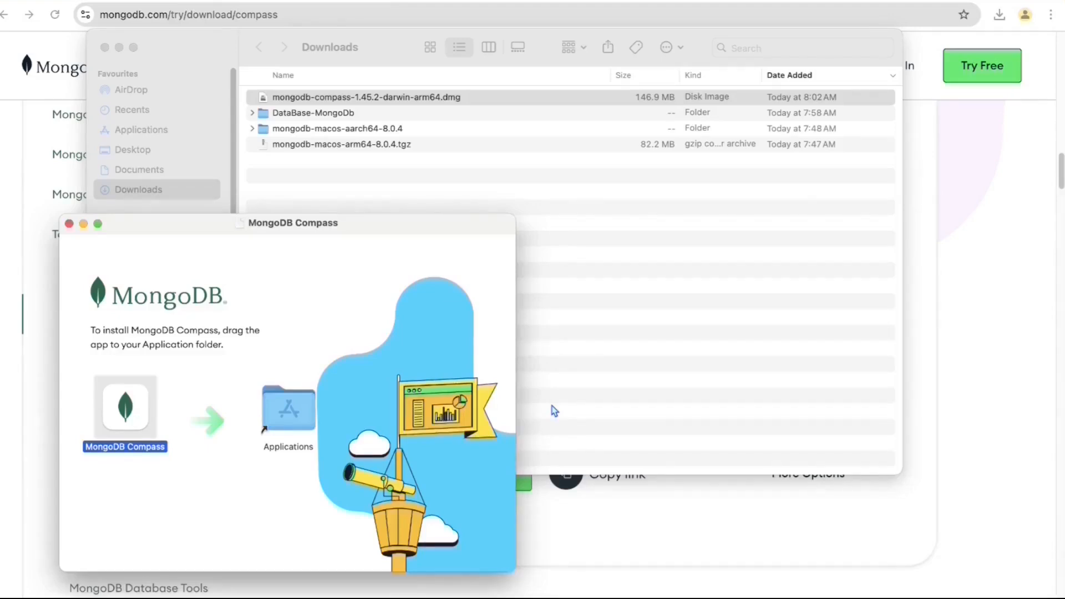
# - Download the Windows 64-bit (10+) (MSI) Compass build and reveal the .msi in Downloads
pyautogui.click(966, 380)
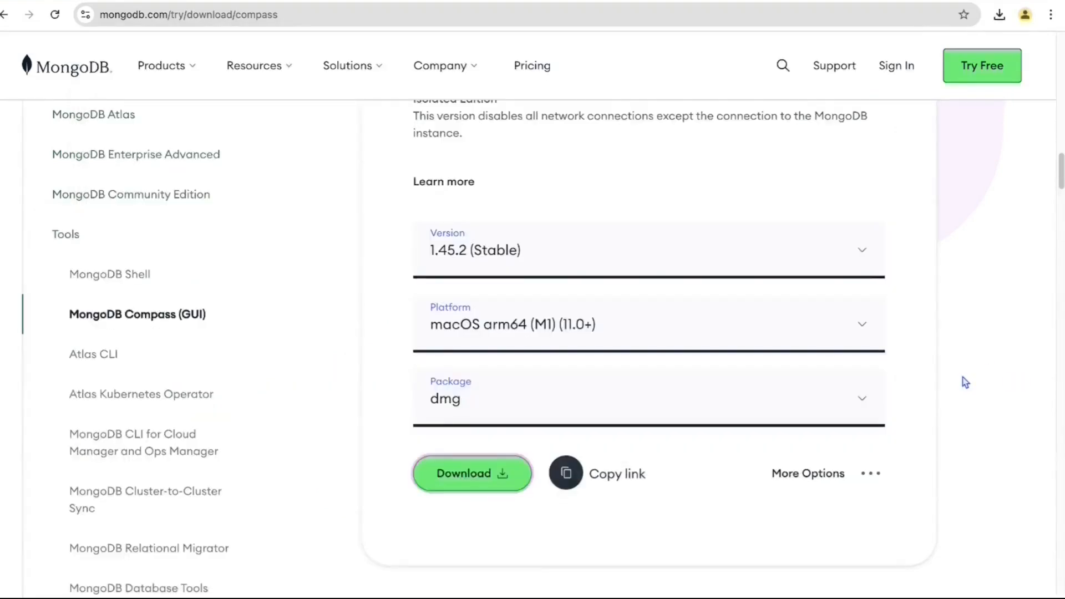
pyautogui.click(777, 321)
pyautogui.scroll(-2, 651, 485)
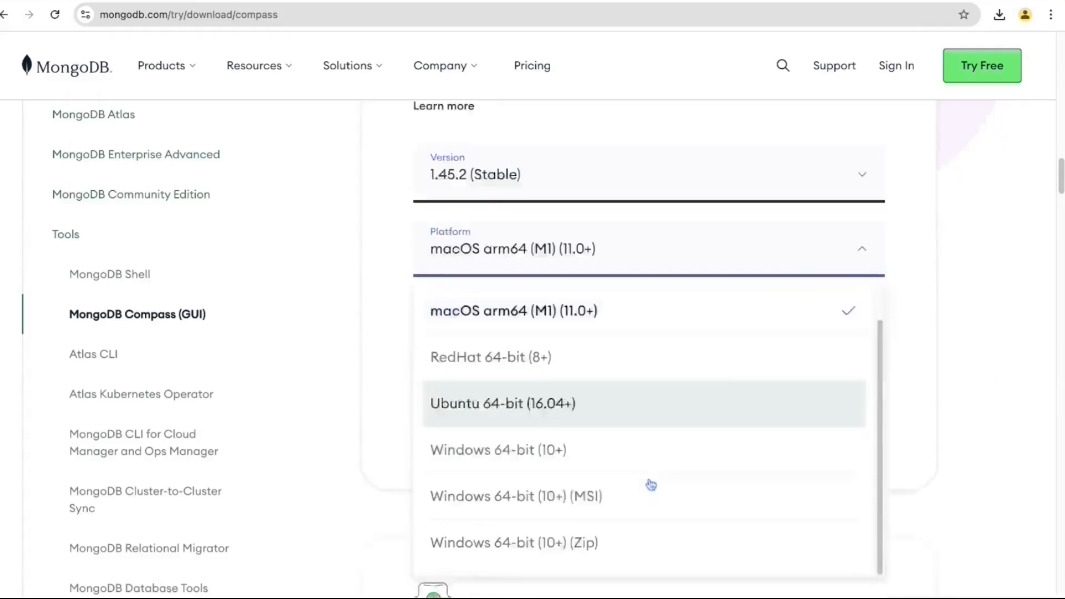
pyautogui.scroll(-2, 651, 485)
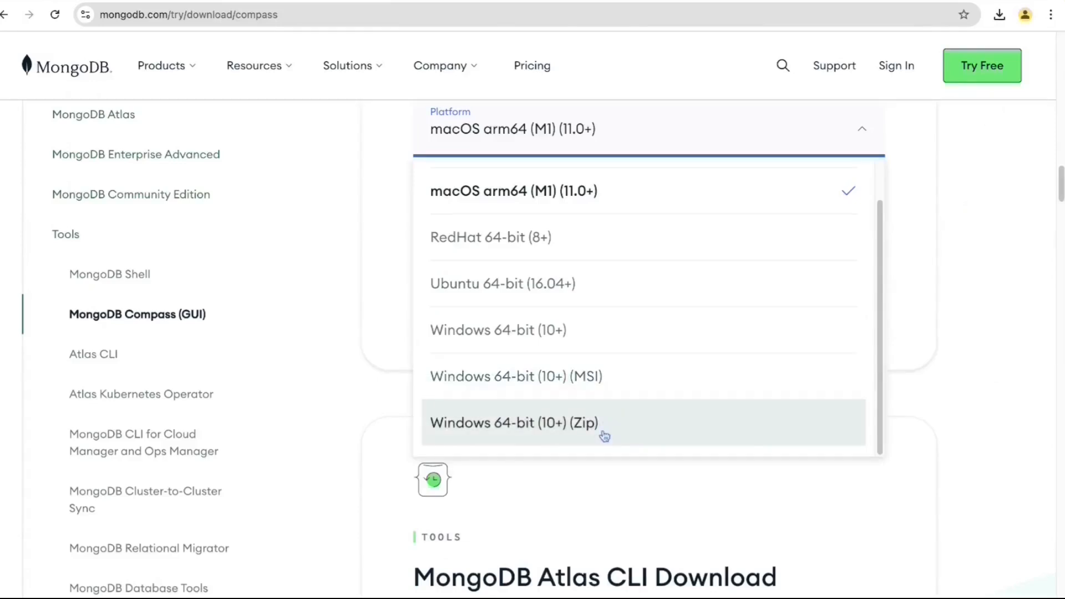
pyautogui.click(637, 395)
pyautogui.click(498, 281)
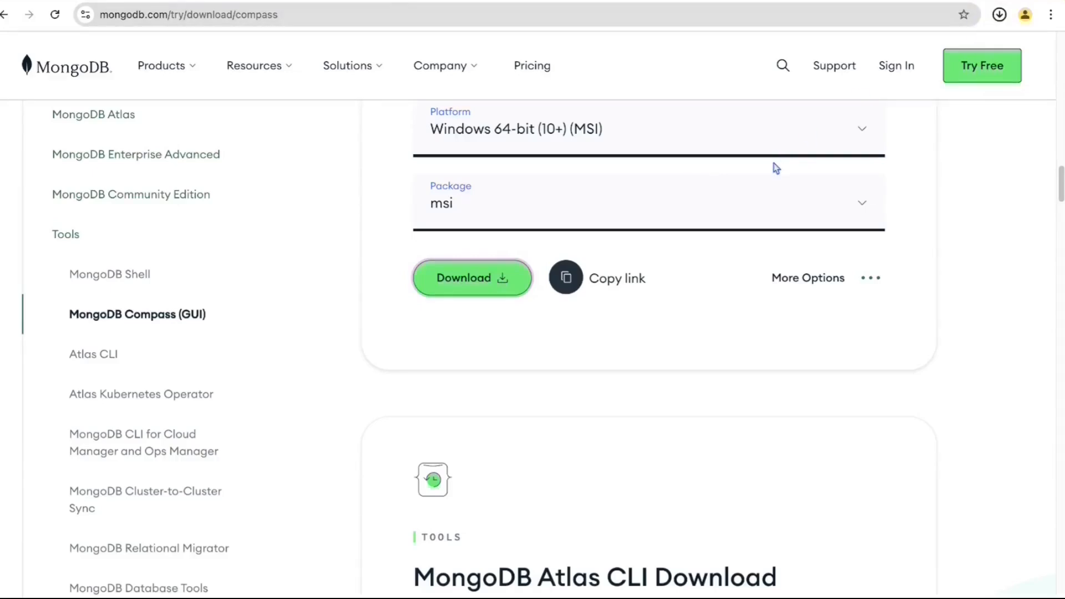
pyautogui.click(962, 49)
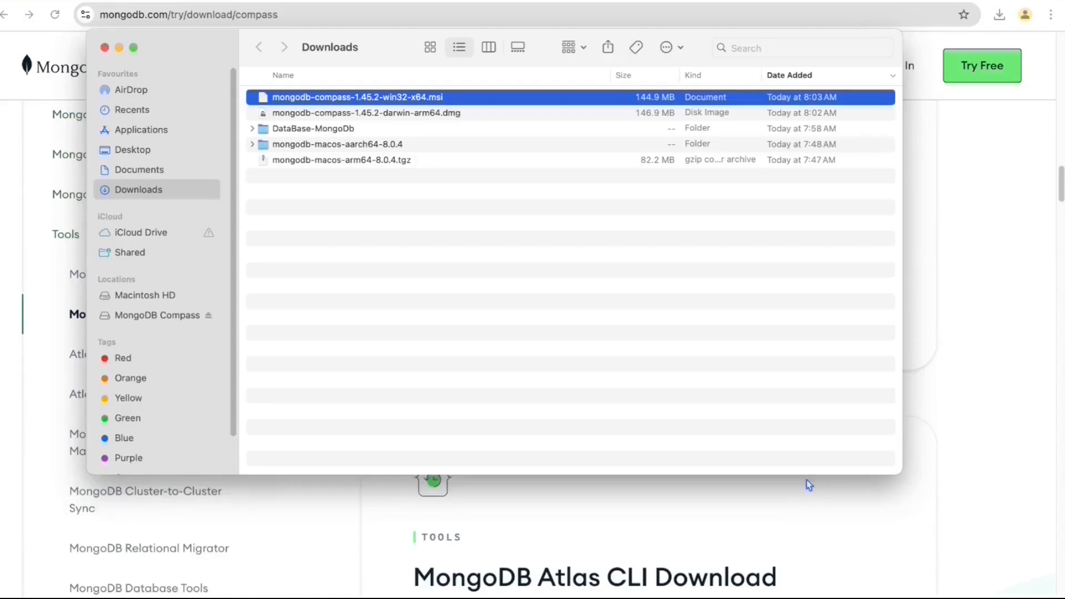
# - Launch MongoDB Compass through a Spotlight search for 'compass'
pyautogui.press('super+space')
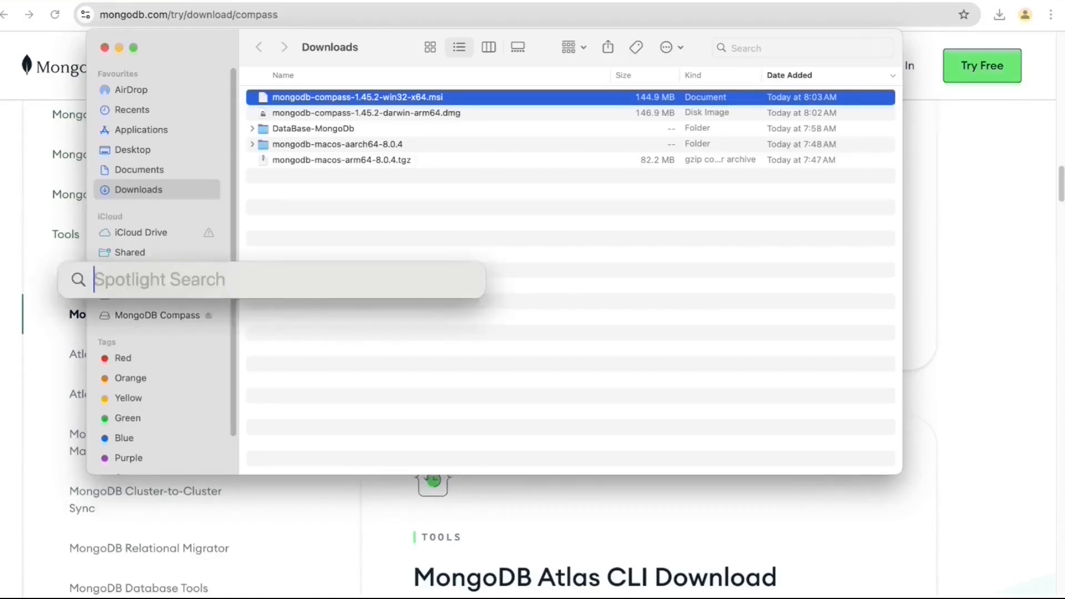
pyautogui.write('compass')
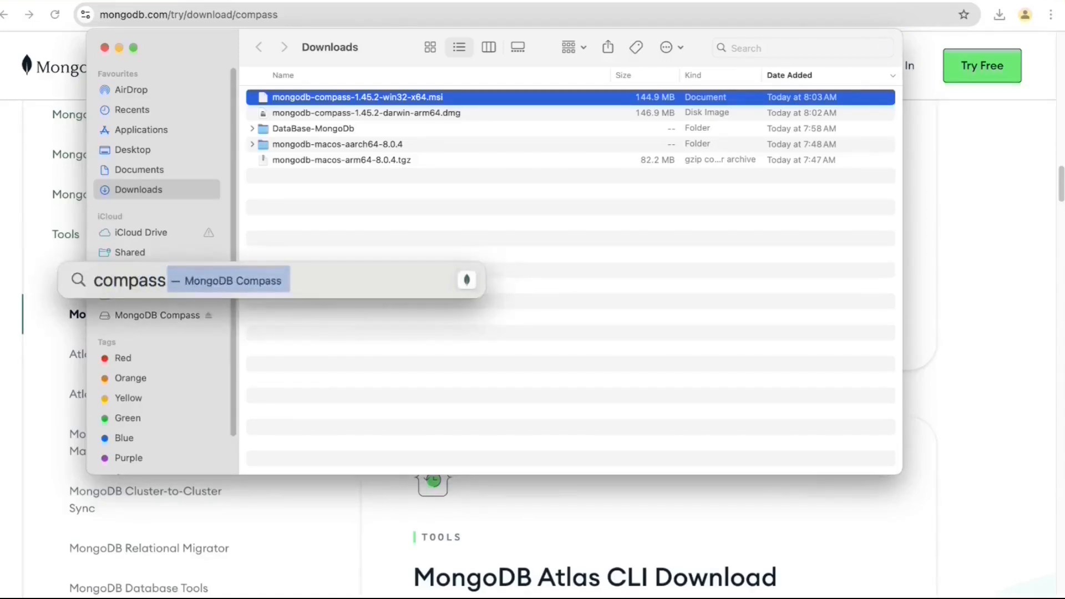
pyautogui.press('Return')
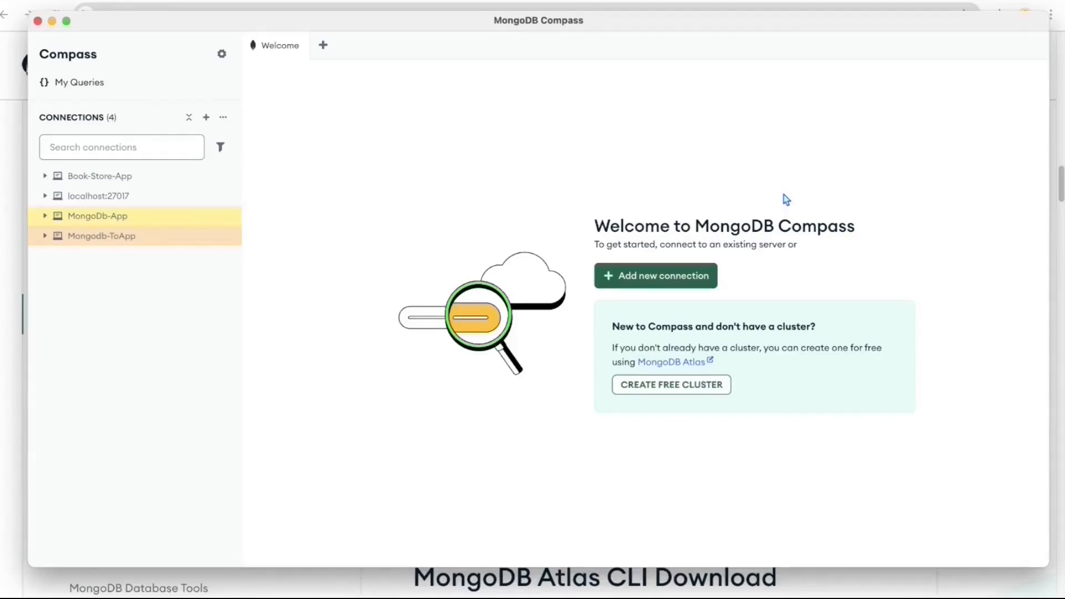
# - Add a connection with URI mongodb://localhost:27017, connect, and open its database list
pyautogui.click(675, 285)
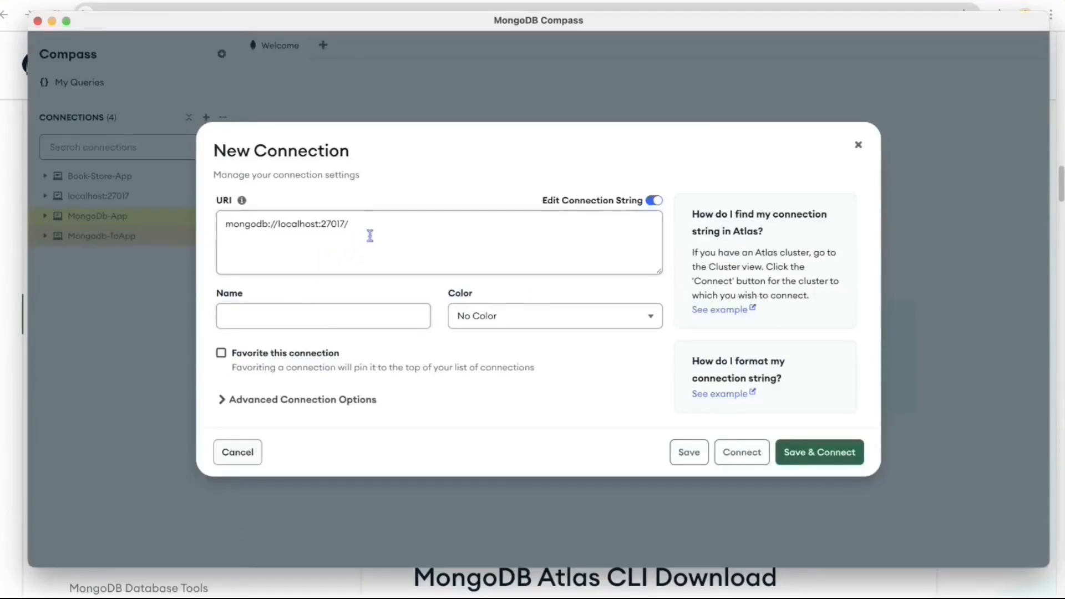
pyautogui.moveTo(373, 229); pyautogui.dragTo(207, 231)
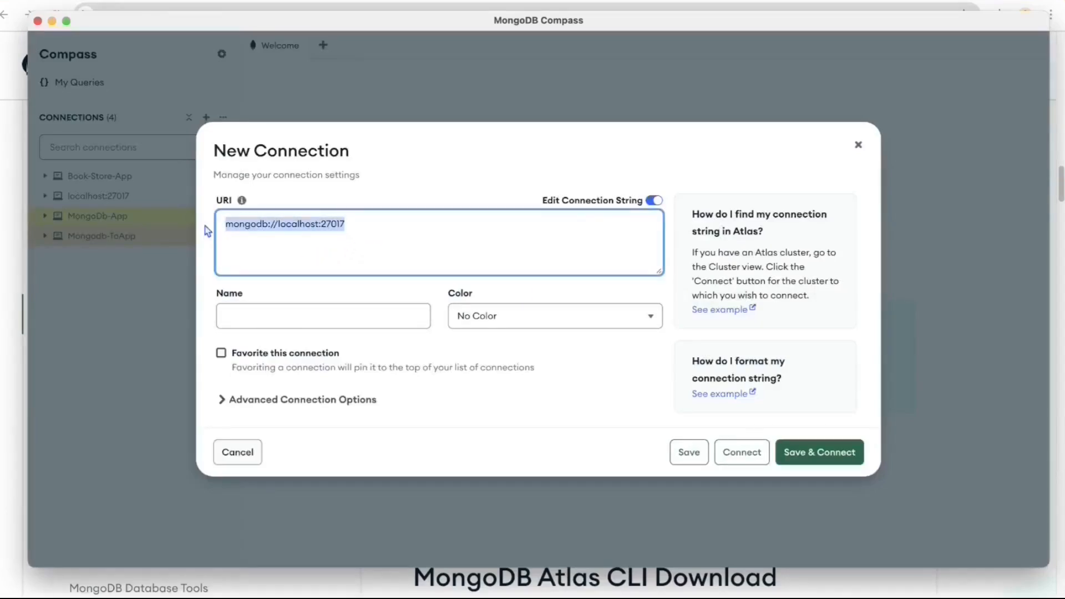
pyautogui.click(323, 243)
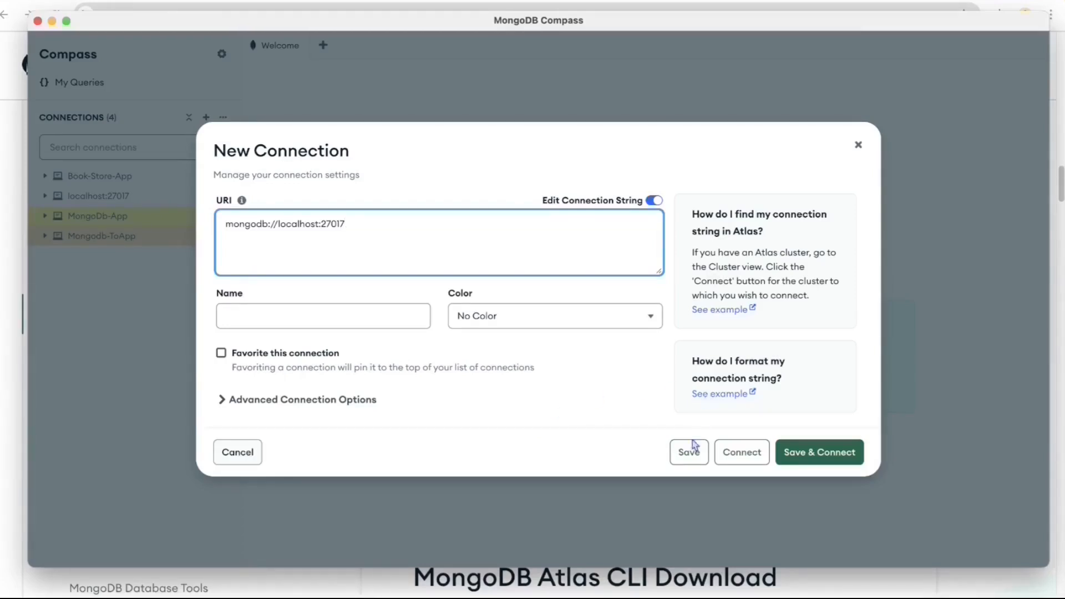
pyautogui.click(728, 455)
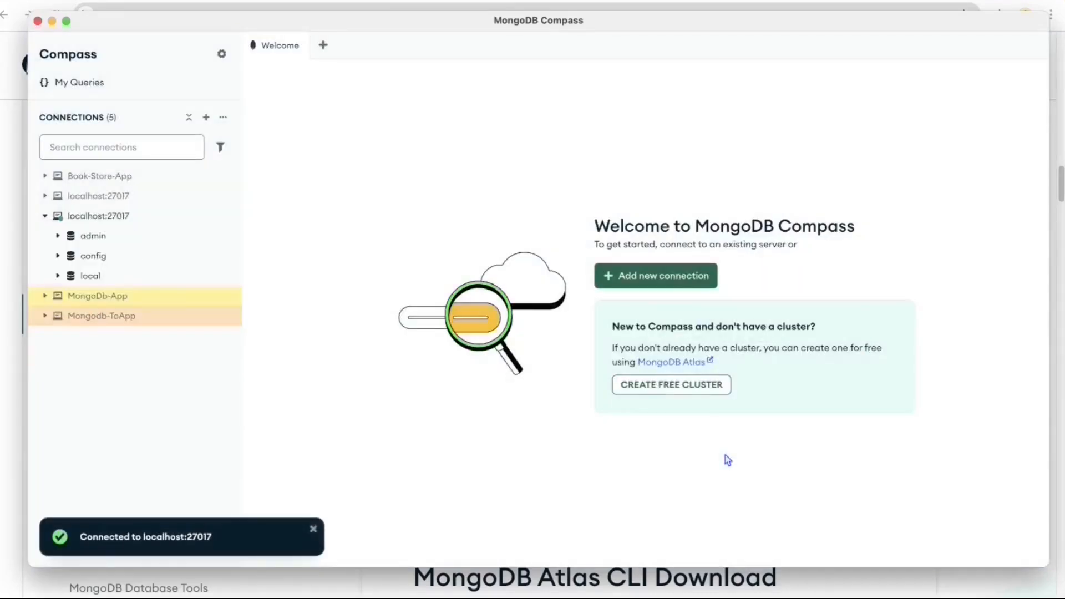
pyautogui.doubleClick(126, 218)
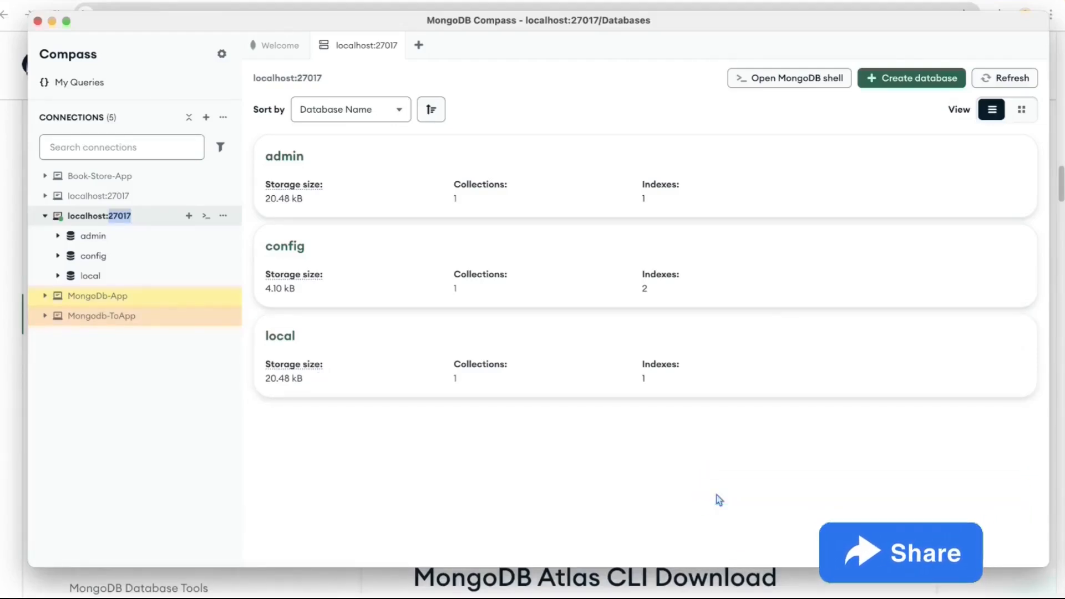
# - Create the database test-db with a collection named test-table1
pyautogui.click(891, 81)
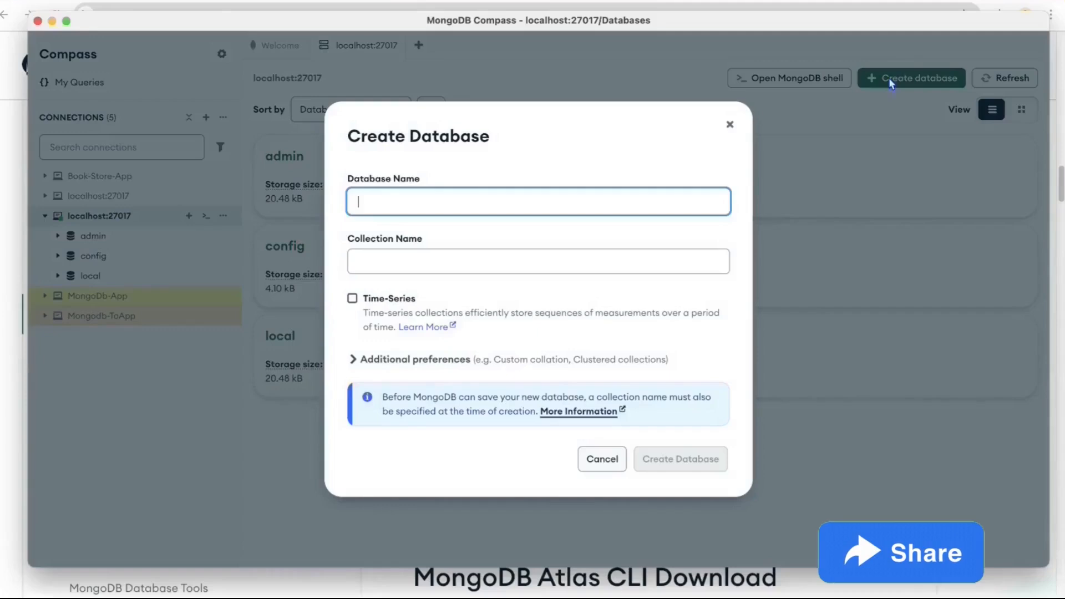
pyautogui.write('test-d')
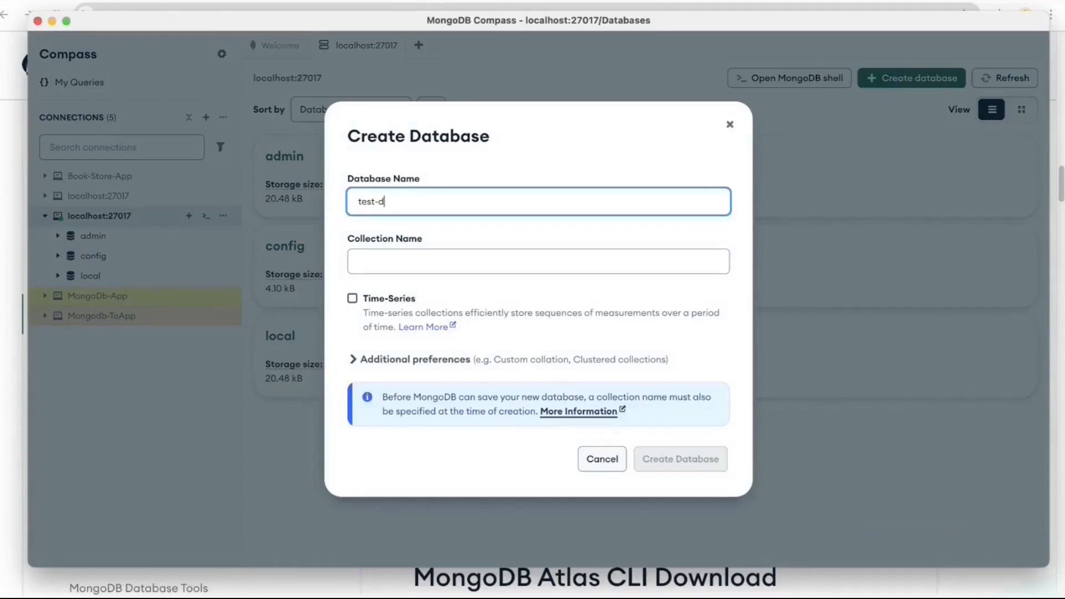
pyautogui.write('b')
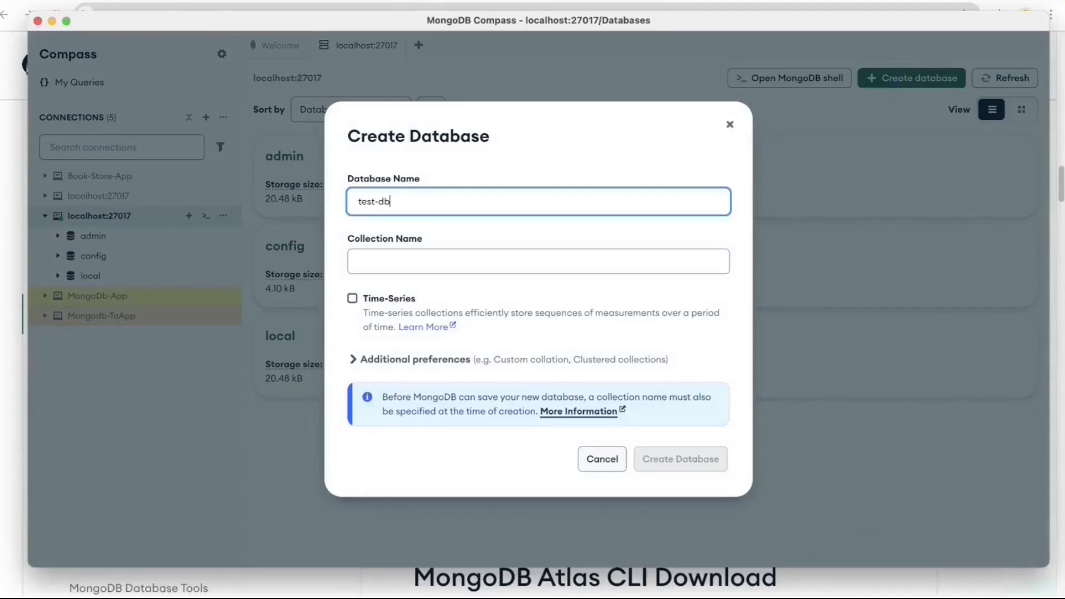
pyautogui.click(593, 259)
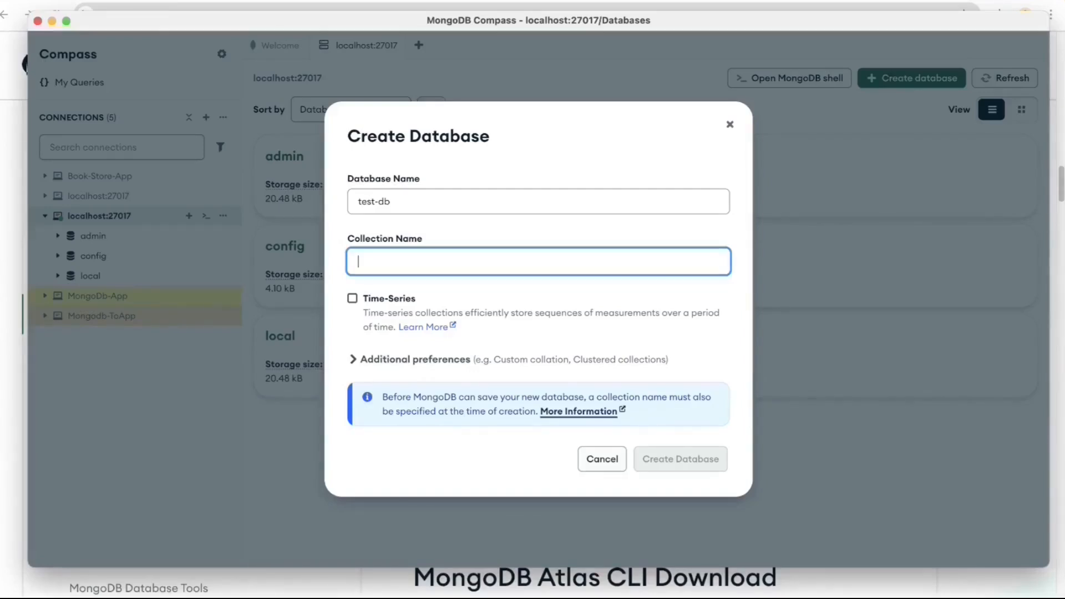
pyautogui.write('test')
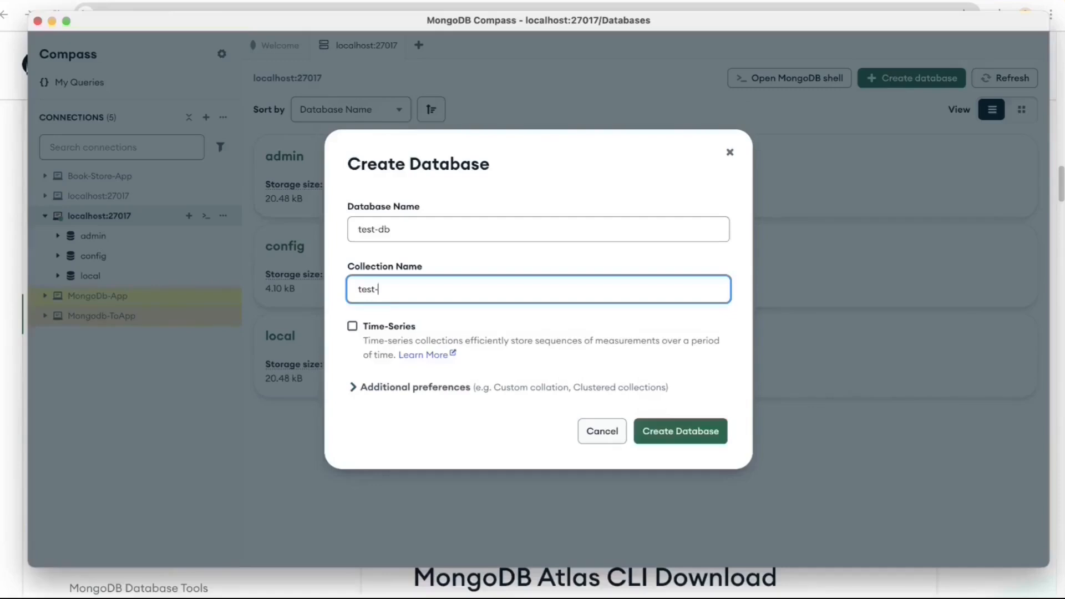
pyautogui.write('-table1')
pyautogui.click(706, 437)
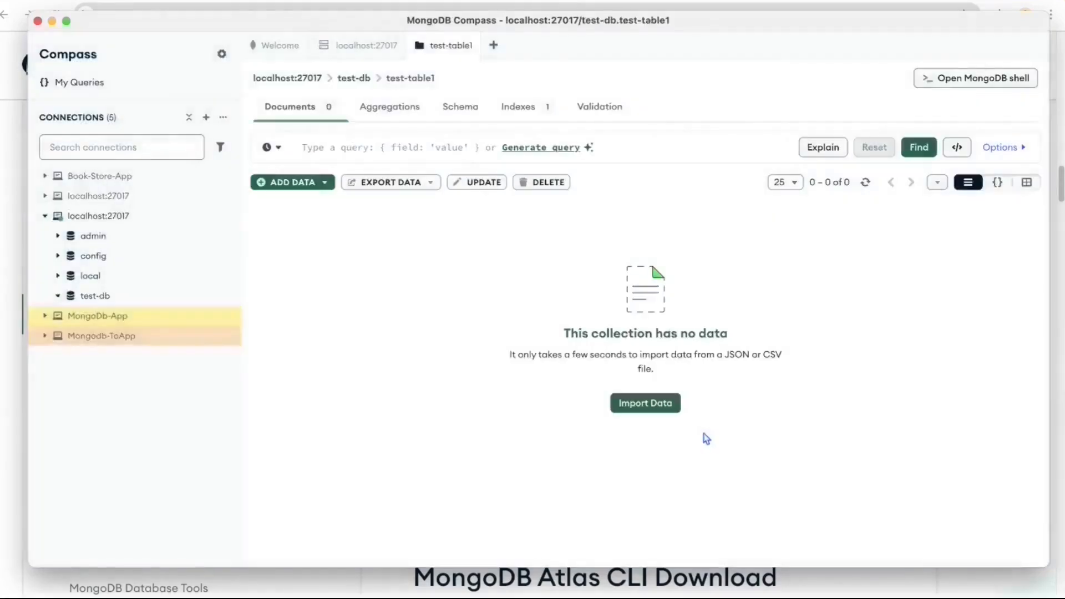
# - Open the test-db.test-table1 collection and expand the ADD DATA menu
pyautogui.click(119, 303)
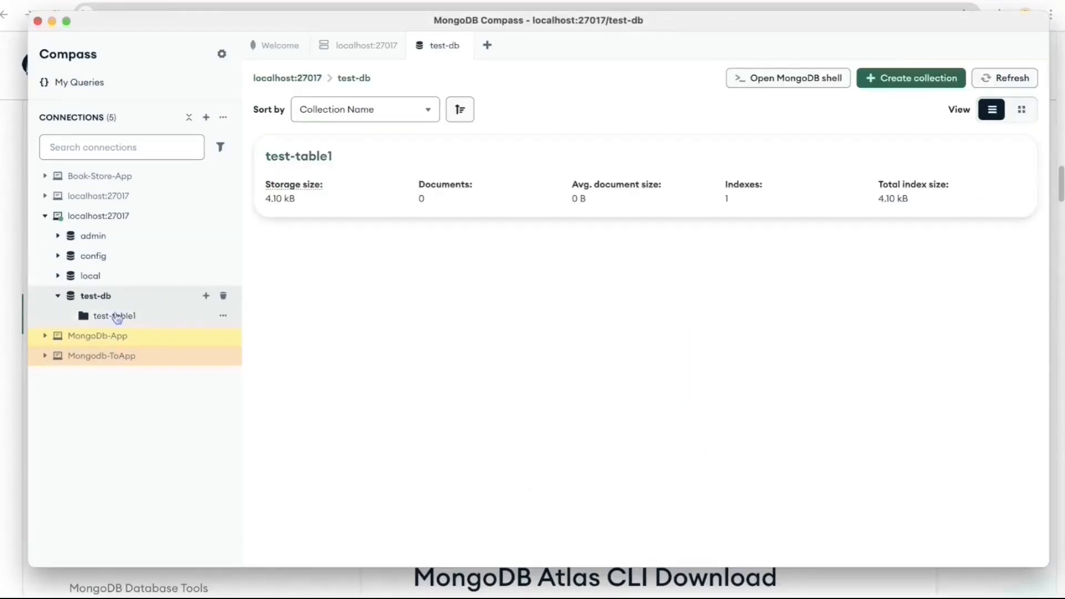
pyautogui.click(114, 315)
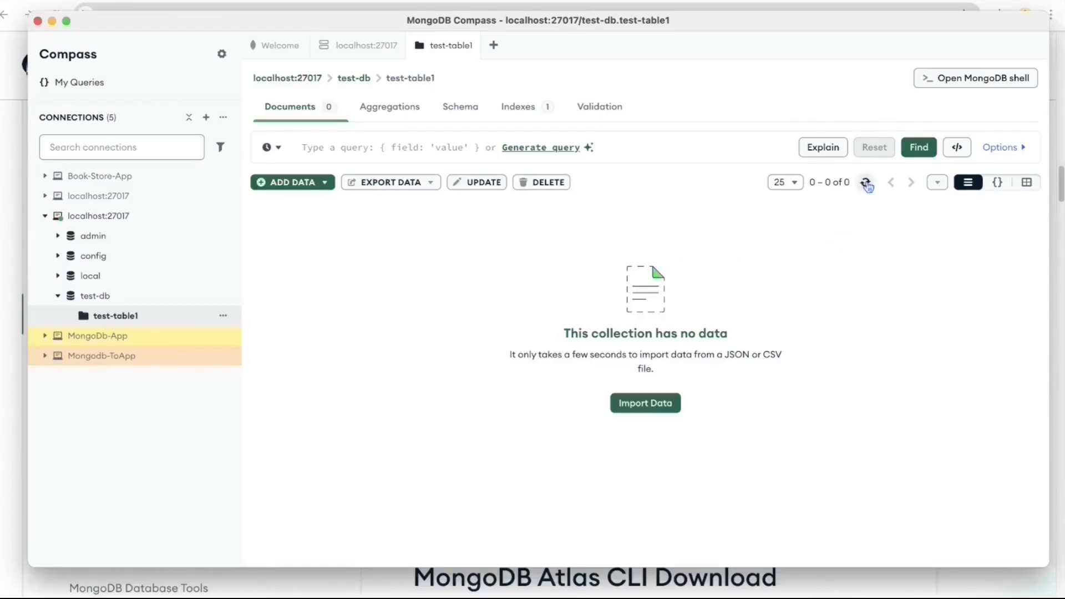
pyautogui.click(320, 187)
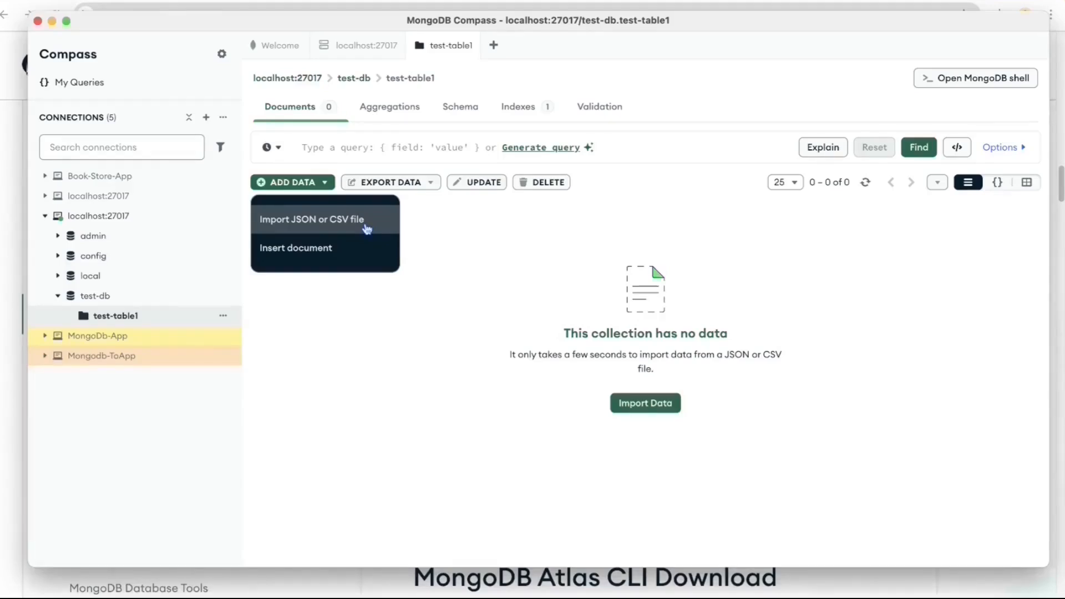
# - Start a manual Insert Document and add the field "name" : "name-1" after _id
pyautogui.click(335, 254)
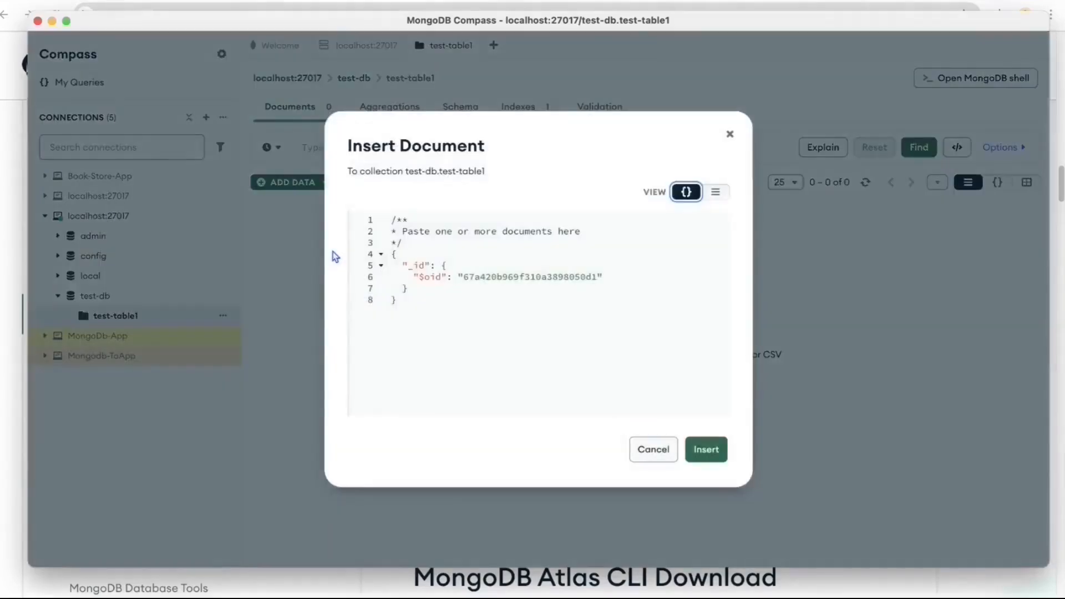
pyautogui.click(438, 286)
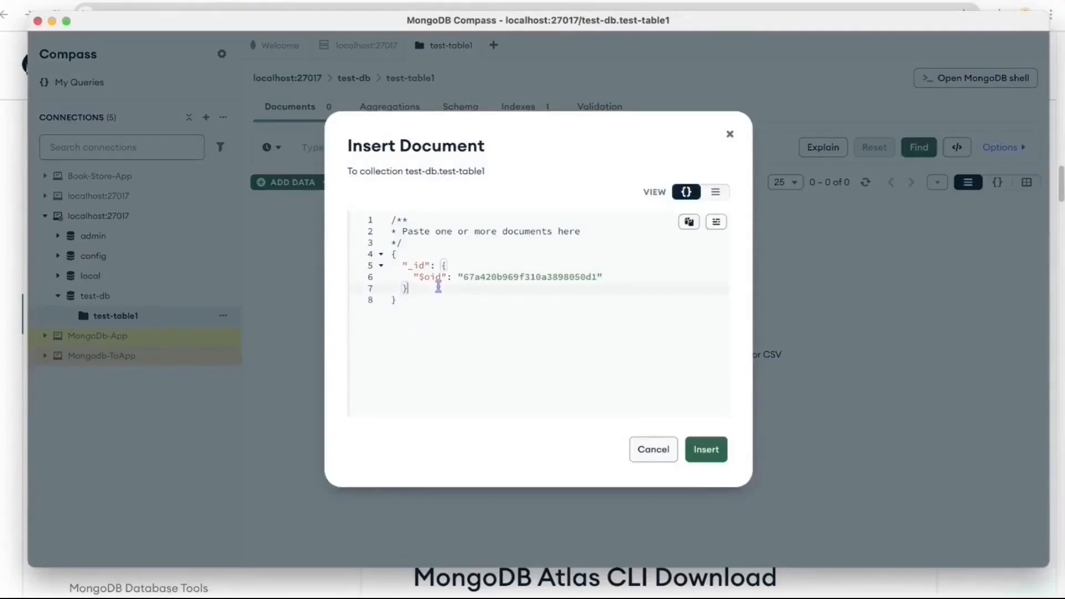
pyautogui.press('Return')
pyautogui.press('Return')
pyautogui.write('"')
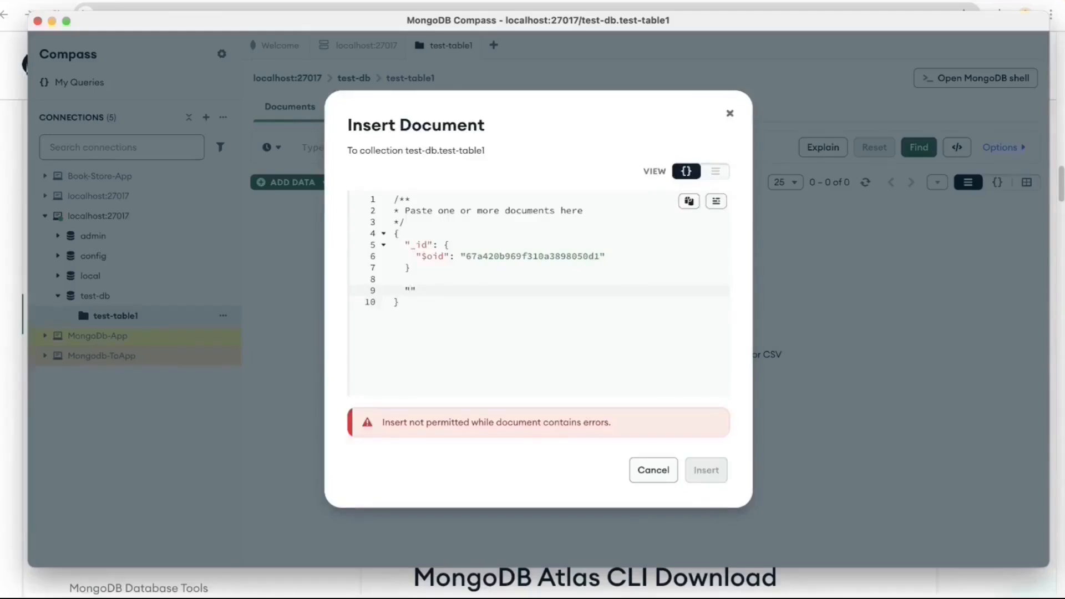
pyautogui.write('name" : "name-1",')
# - Add the field "desc" : "desc - 1" on a new line
pyautogui.press('Return')
pyautogui.write('"desc')
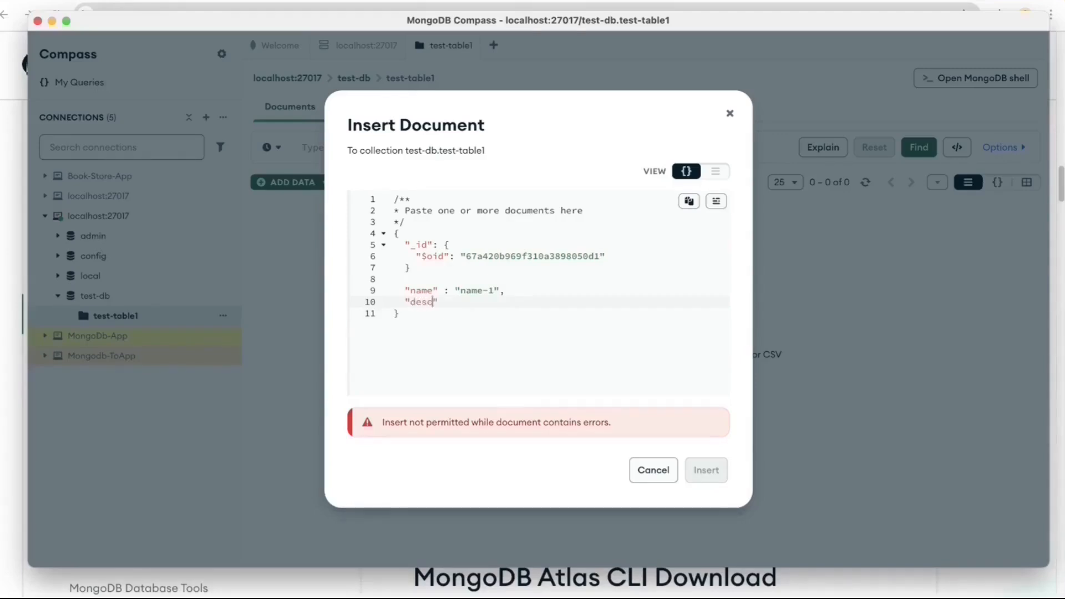
pyautogui.press('Down')
pyautogui.click(447, 301)
pyautogui.write(': "dec')
pyautogui.press('BackSpace')
pyautogui.write('sc - 1')
# - Add the missing comma after the _id block and insert the document
pyautogui.click(447, 266)
pyautogui.write(',')
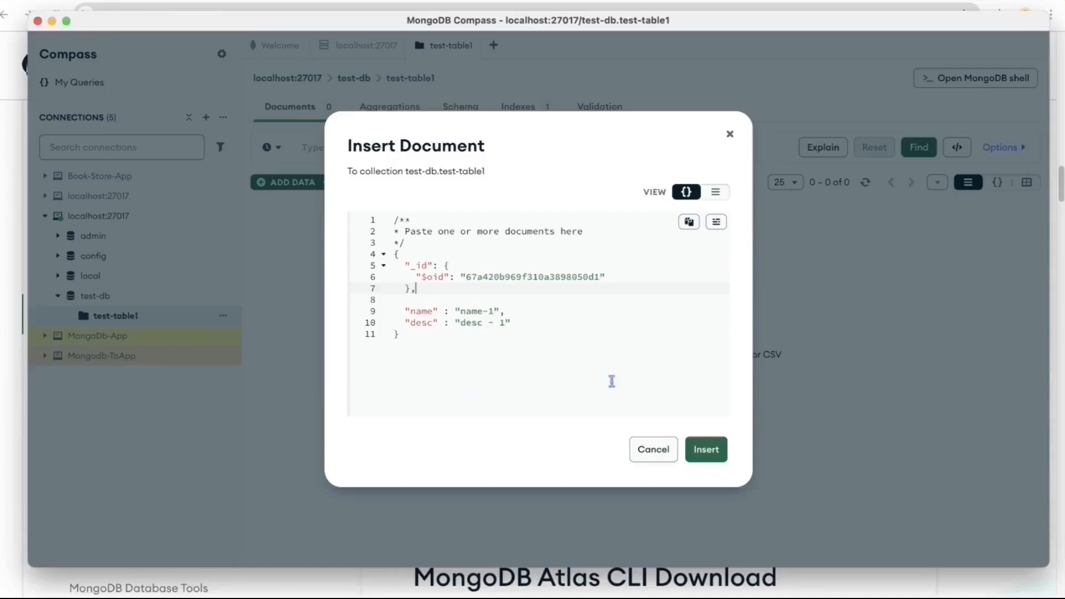
pyautogui.click(718, 456)
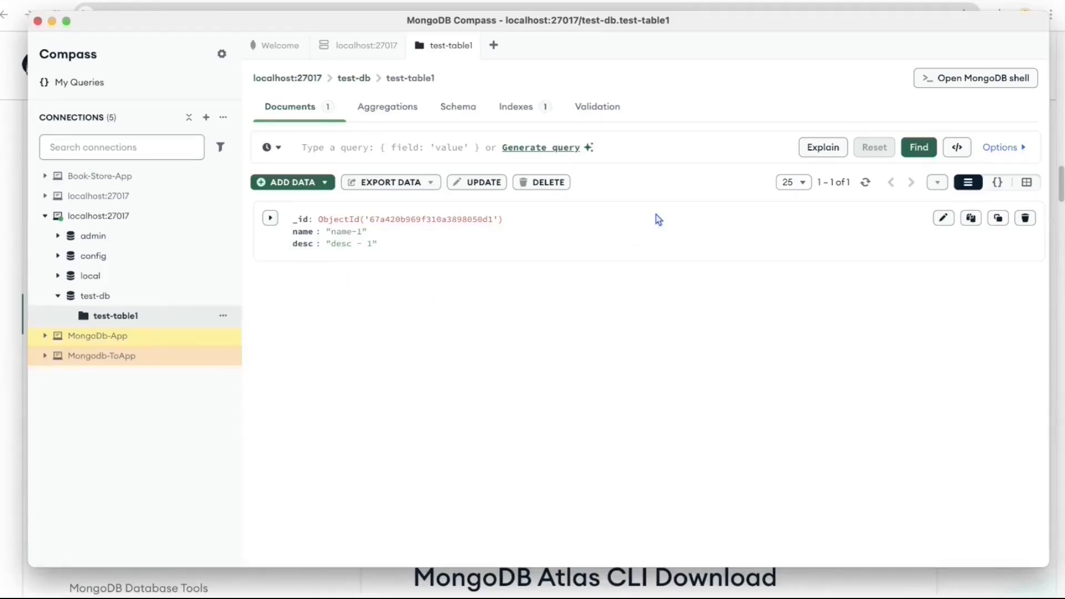
# - Check the collection's _id_ index and schema, then bring up BookStoreApplication.java in IntelliJ IDEA
pyautogui.click(530, 106)
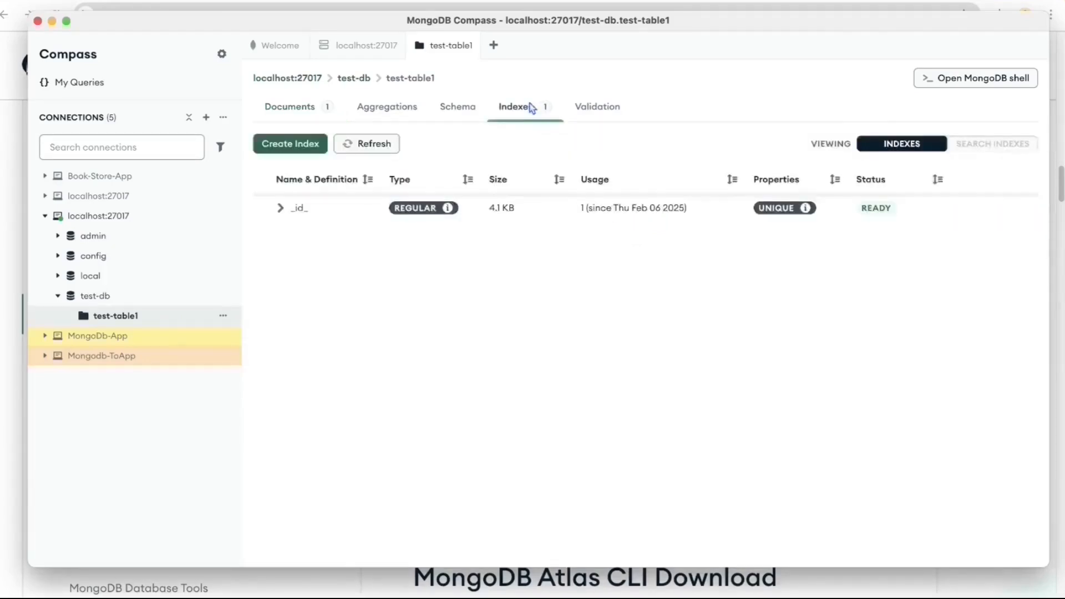
pyautogui.click(280, 208)
pyautogui.click(458, 106)
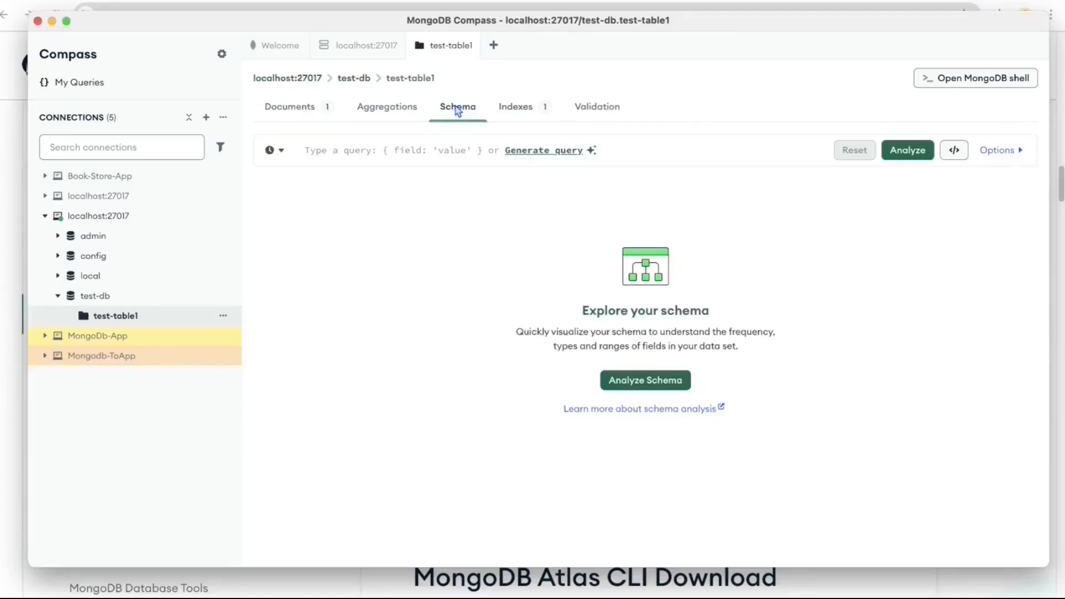
pyautogui.click(290, 107)
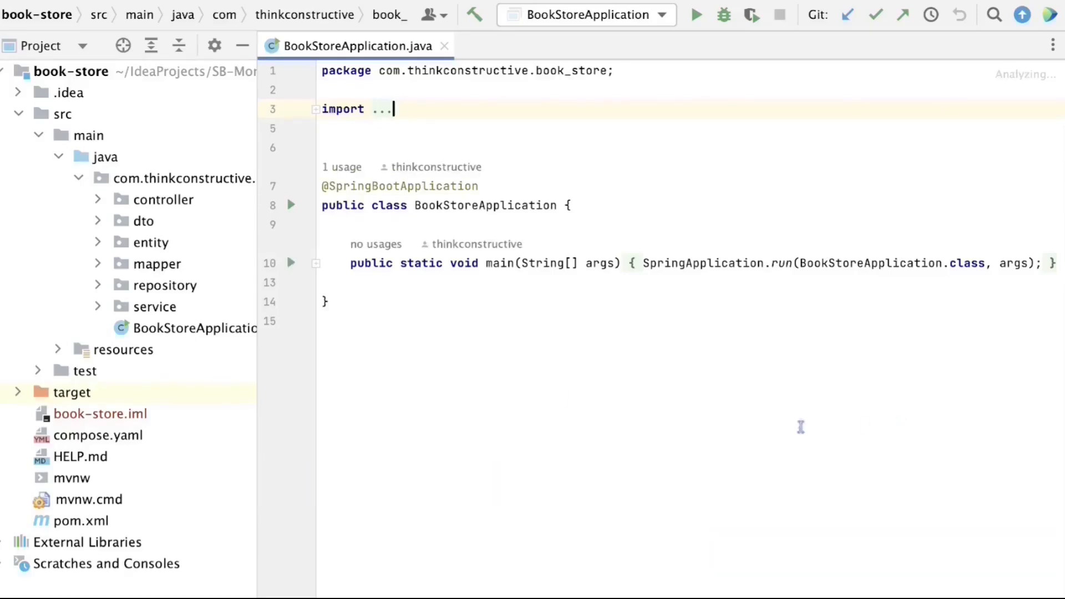
pyautogui.click(404, 338)
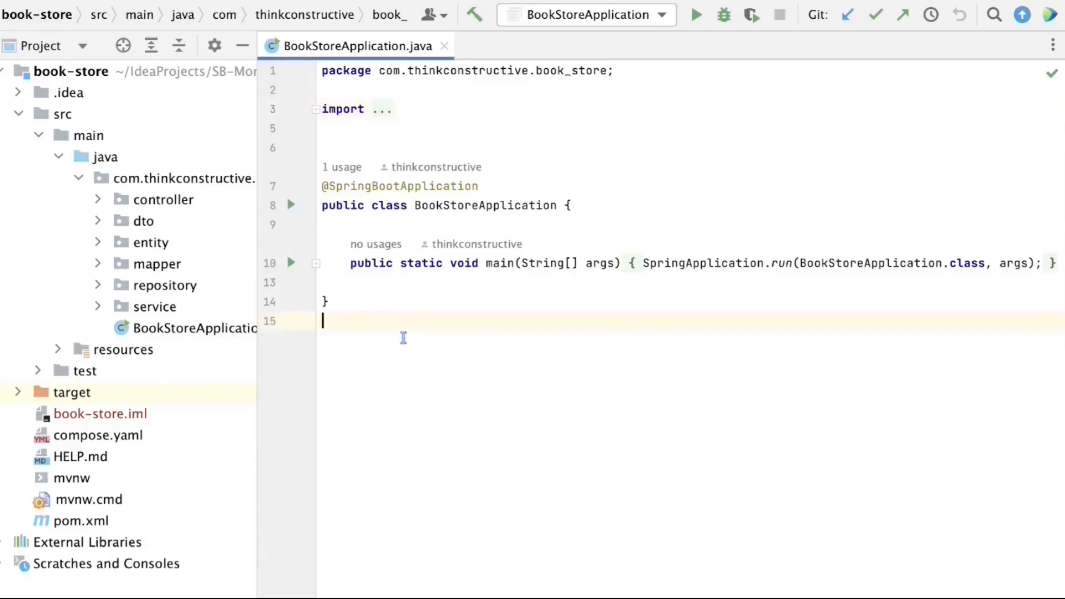
# - Run BookStoreApplication from the gutter icon and enlarge the Run console
pyautogui.click(291, 205)
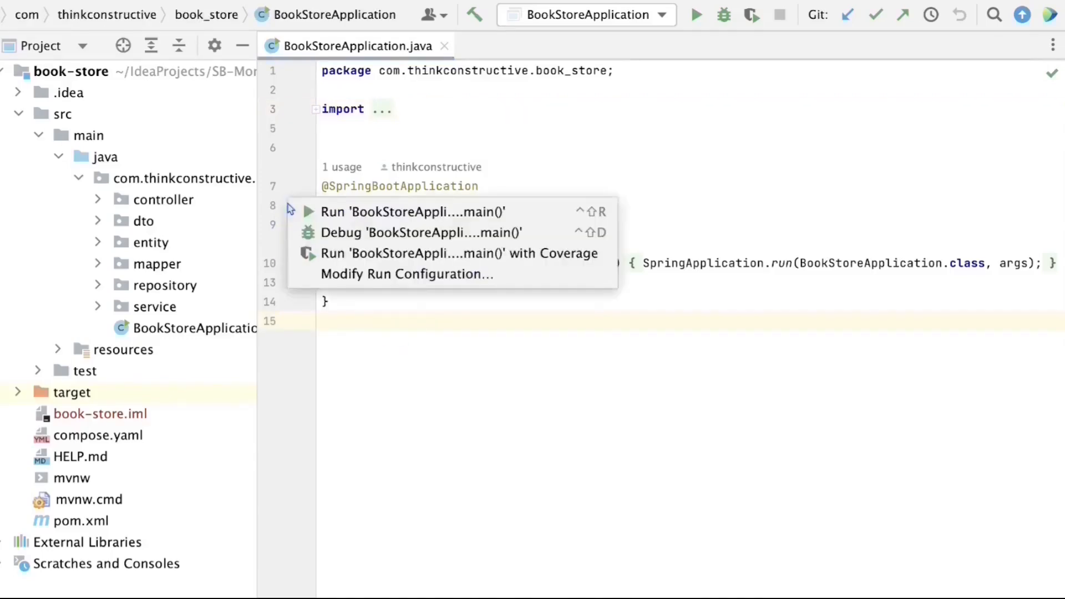
pyautogui.click(332, 213)
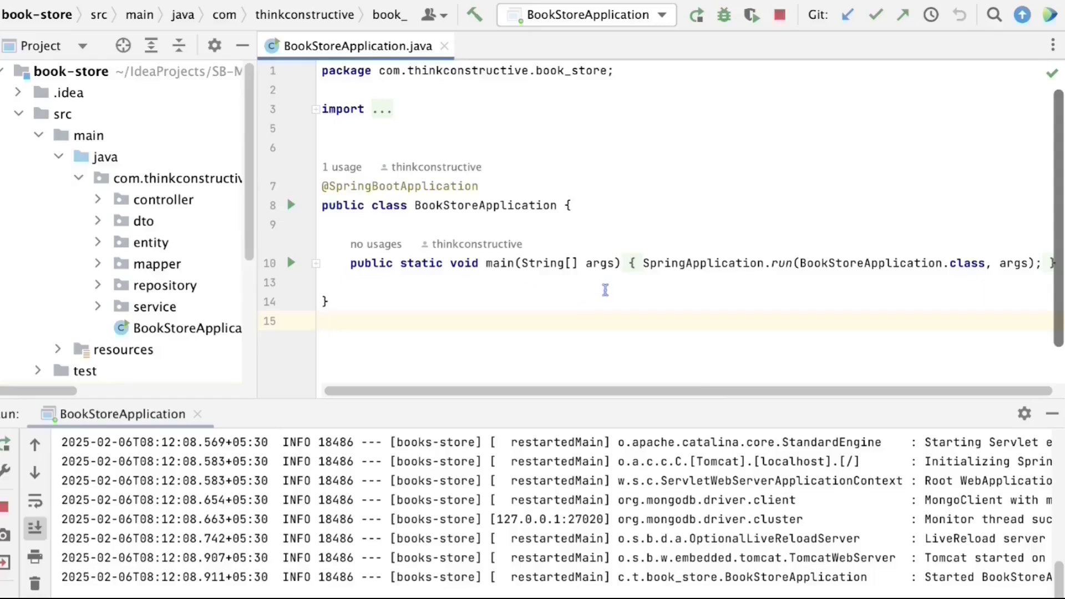
pyautogui.moveTo(703, 397); pyautogui.dragTo(703, 323)
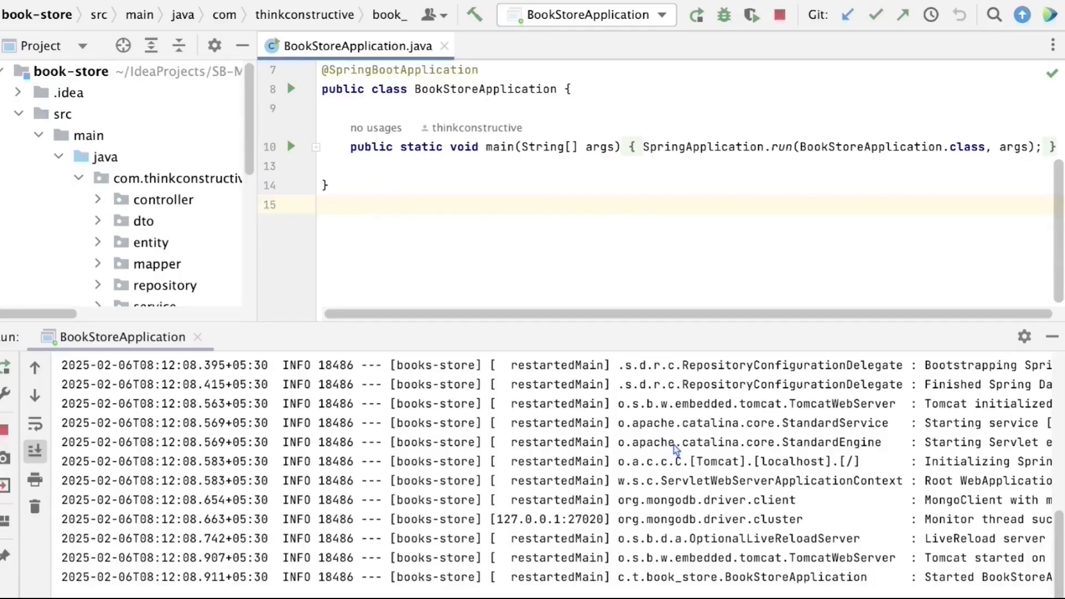
# - Inspect the startup logs for the MongoClient connection and the container becoming Healthy
pyautogui.hscroll(10, 752, 519)
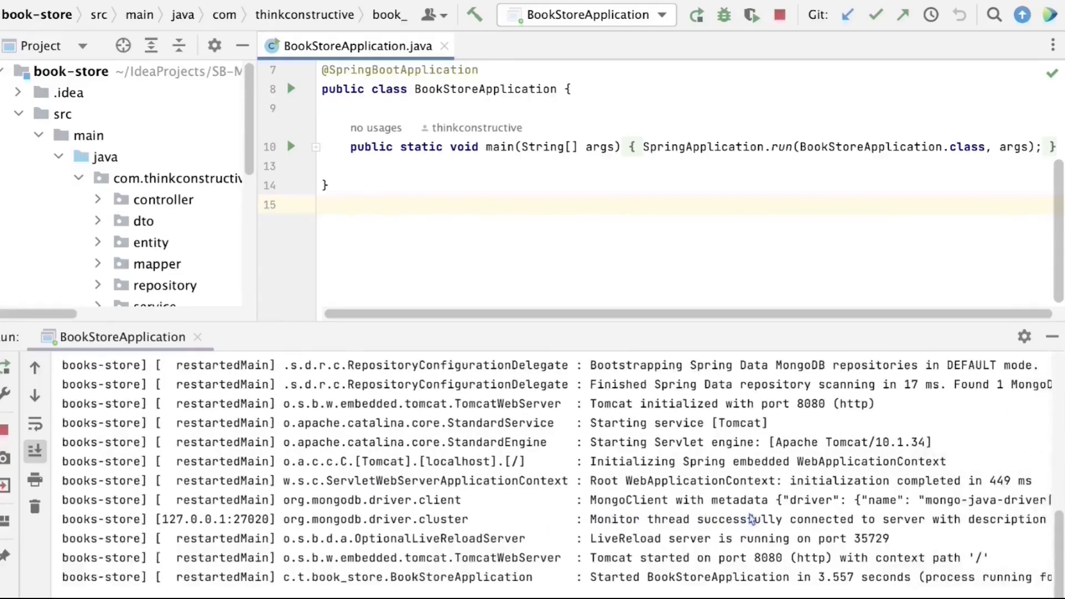
pyautogui.hscroll(5, 752, 520)
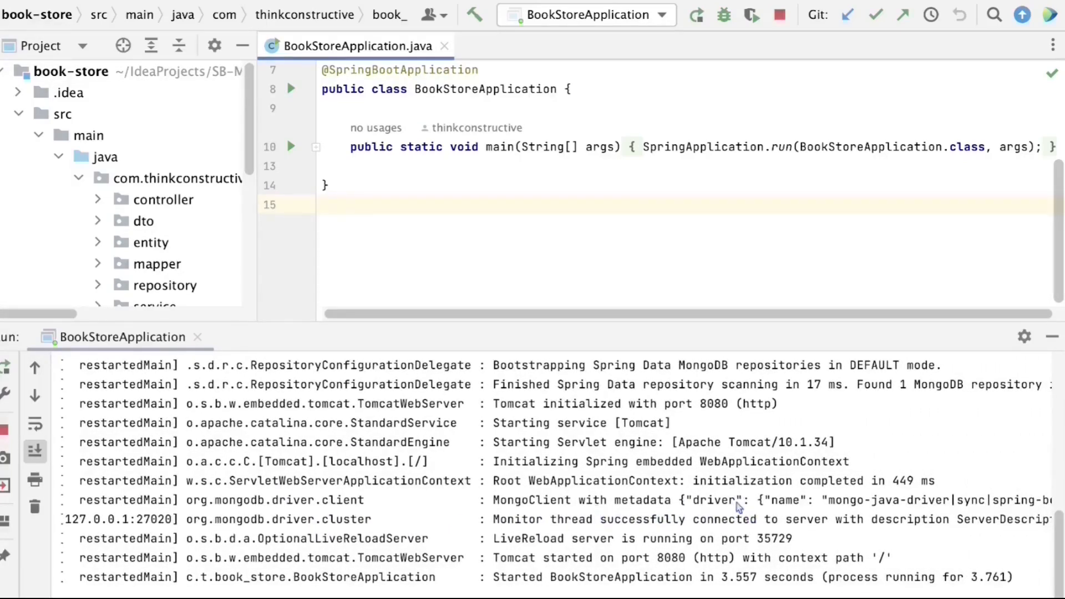
pyautogui.click(500, 501)
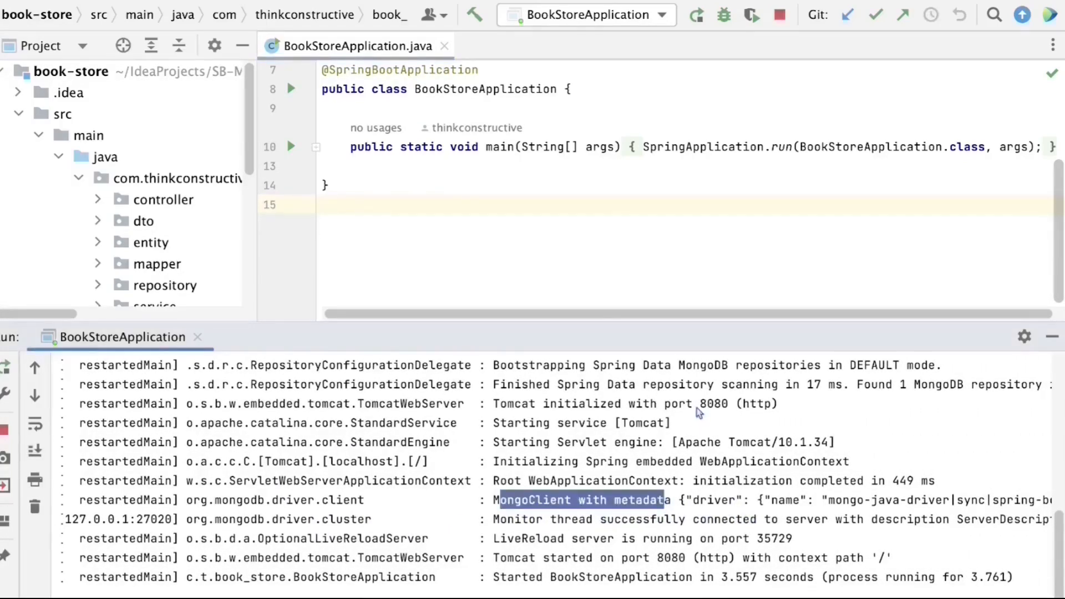
pyautogui.scroll(5, 695, 419)
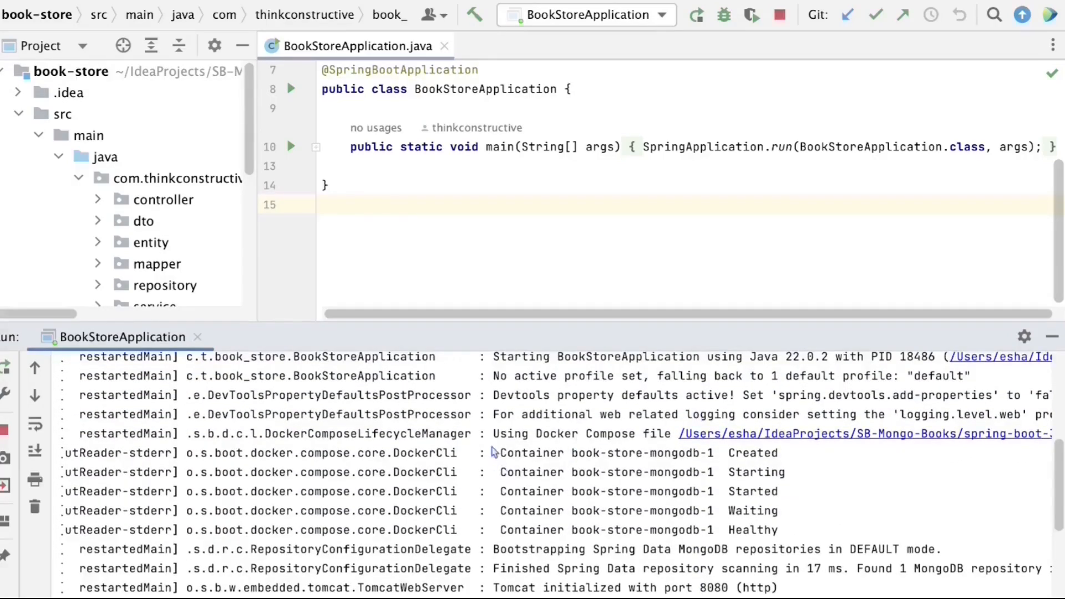
pyautogui.moveTo(494, 452)
pyautogui.mouseDown()
pyautogui.moveTo(618, 467)
pyautogui.moveTo(782, 531)
pyautogui.mouseUp()
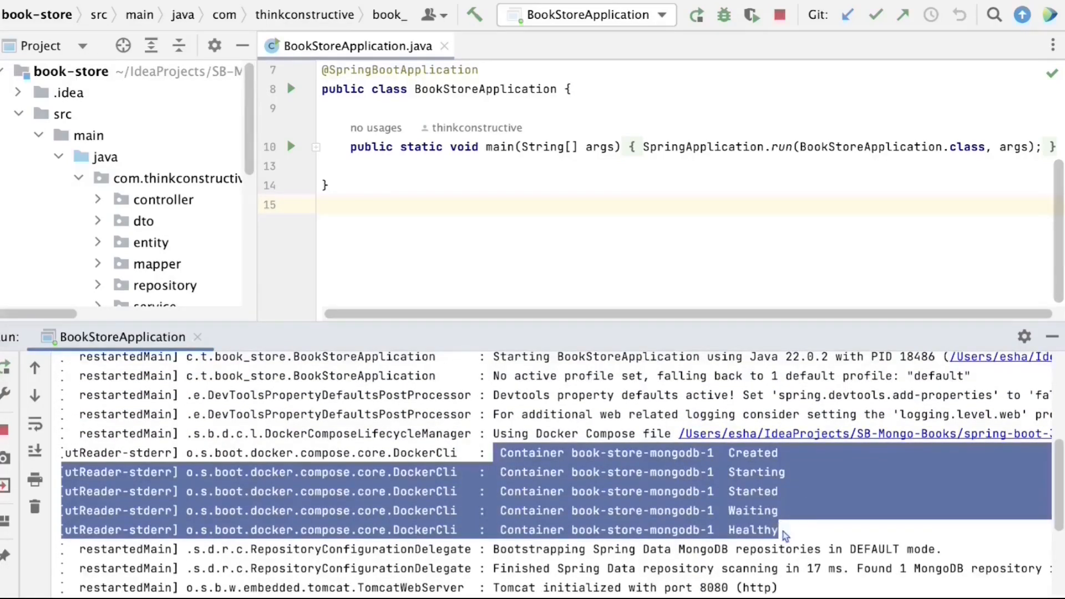
pyautogui.click(730, 550)
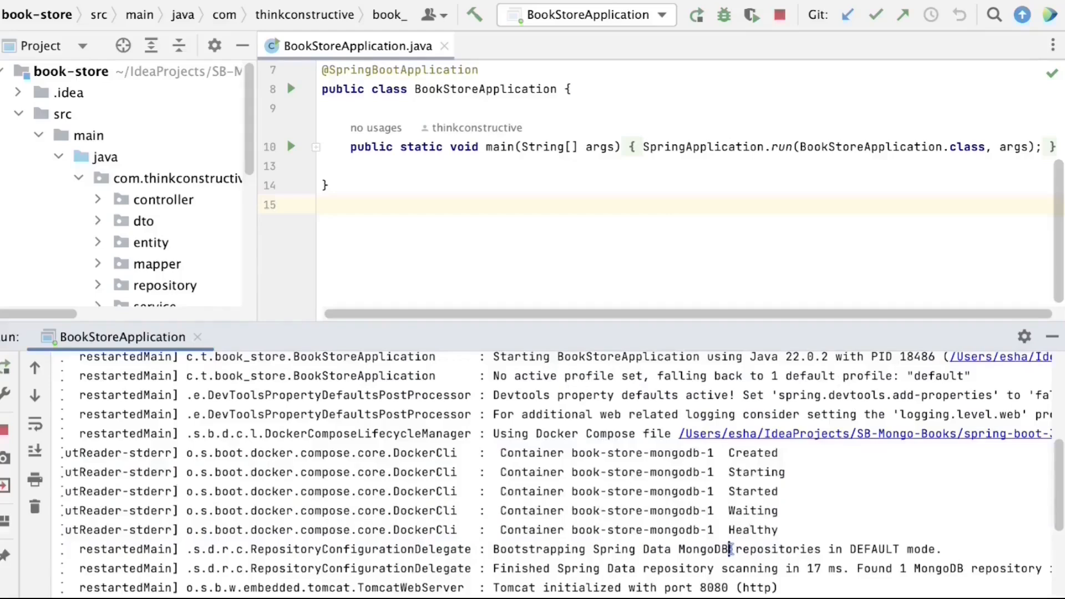
pyautogui.moveTo(742, 322); pyautogui.dragTo(744, 404)
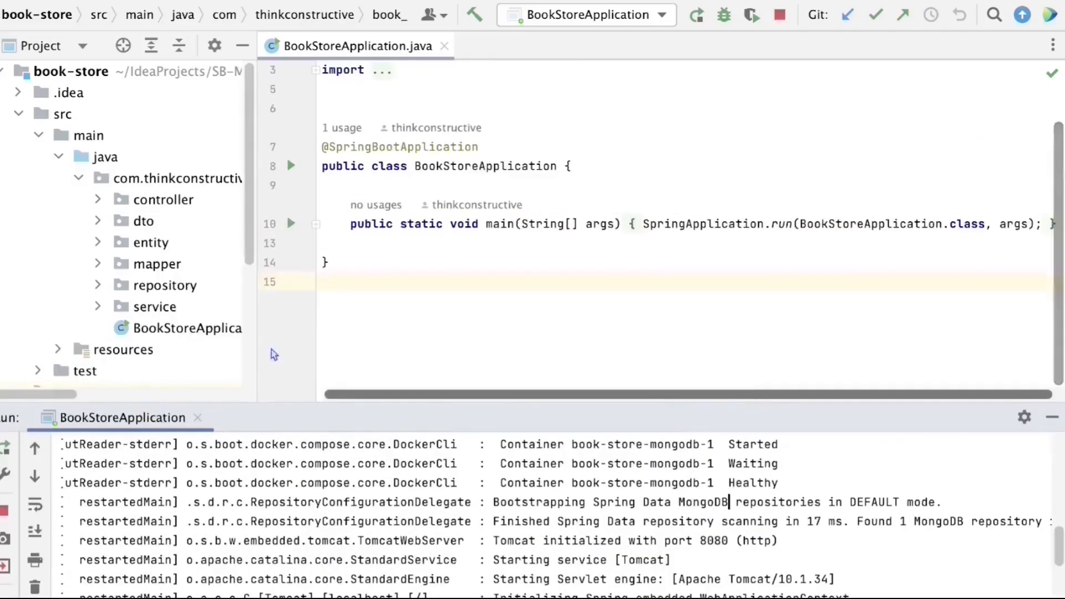
pyautogui.scroll(-5, 216, 312)
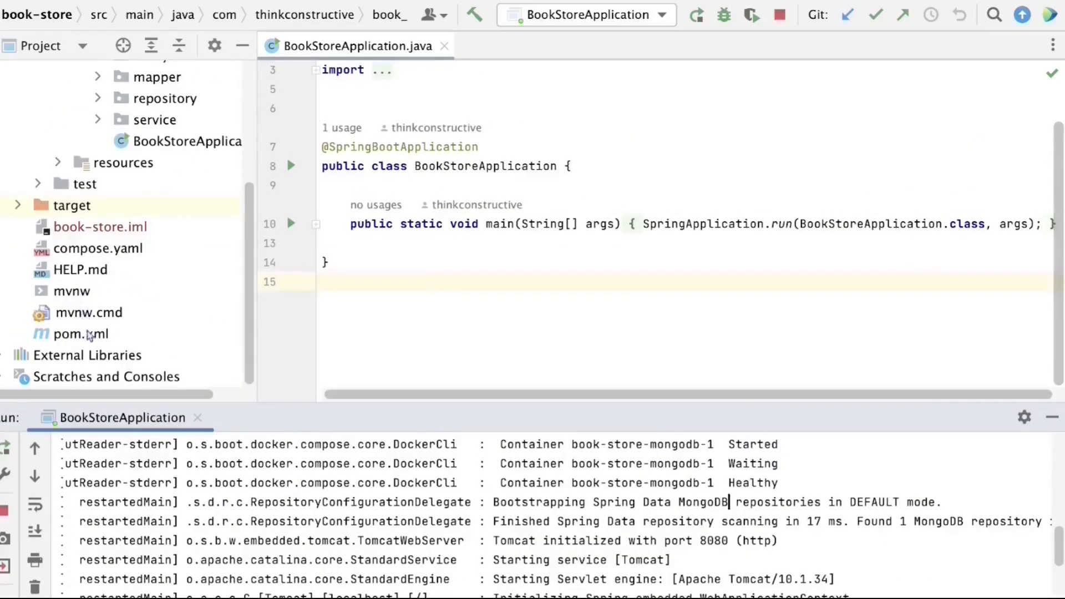
pyautogui.click(106, 250)
# - Open compose.yaml and point out the mongo:latest image and its database environment settings
pyautogui.doubleClick(106, 250)
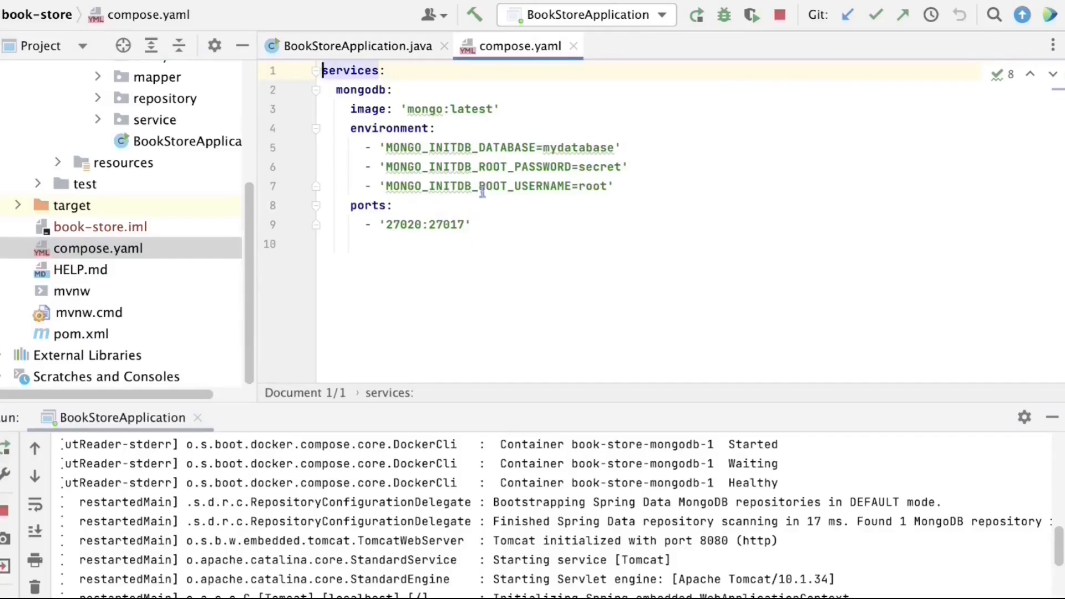
pyautogui.moveTo(527, 107); pyautogui.dragTo(340, 102)
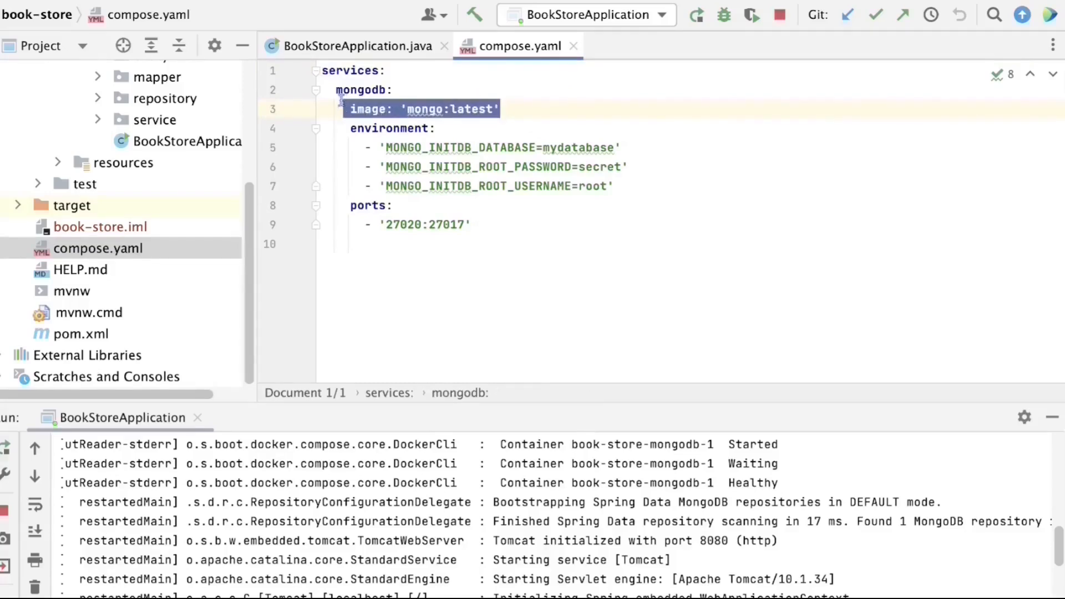
pyautogui.click(730, 163)
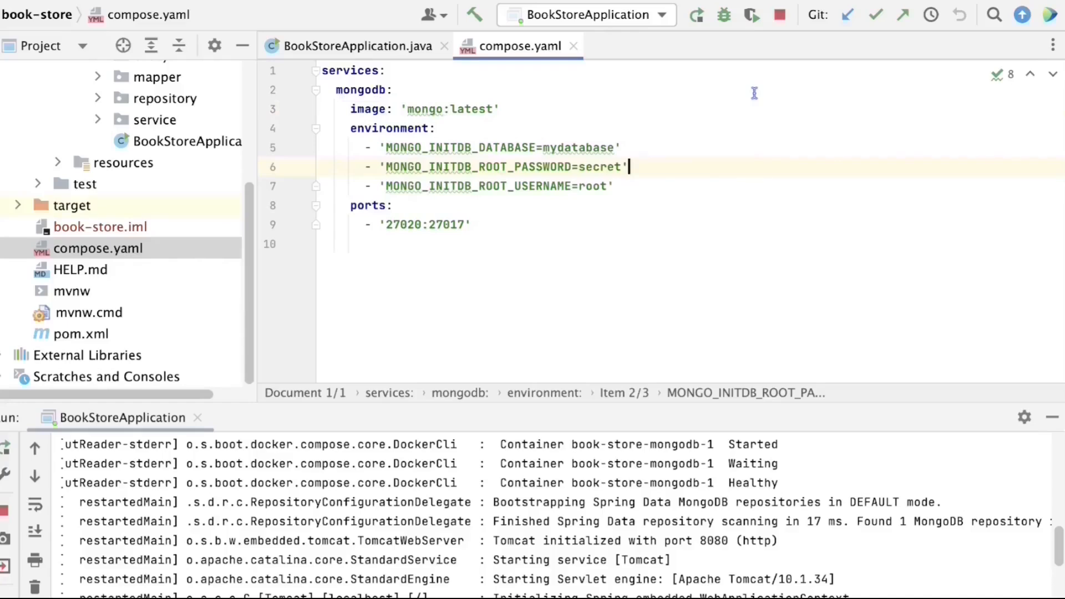
pyautogui.click(759, 0)
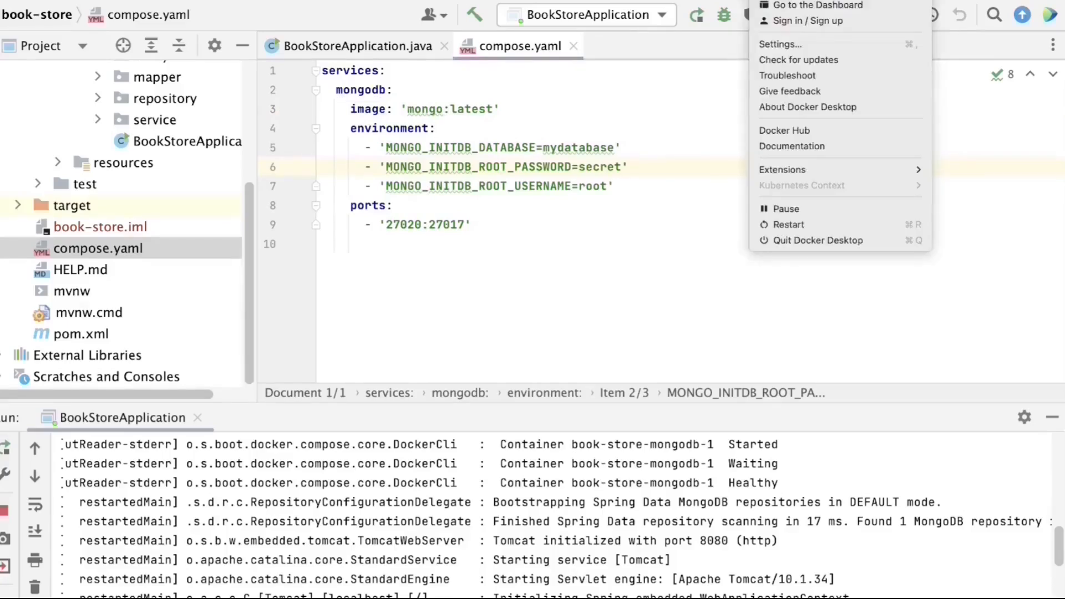
pyautogui.click(759, 0)
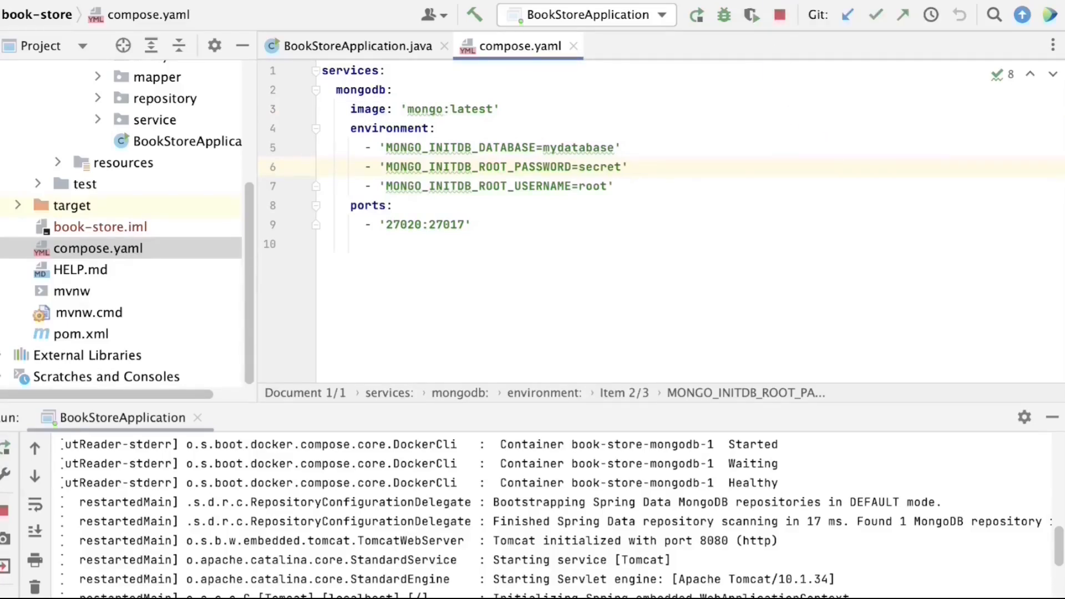
pyautogui.click(759, 0)
pyautogui.click(815, 4)
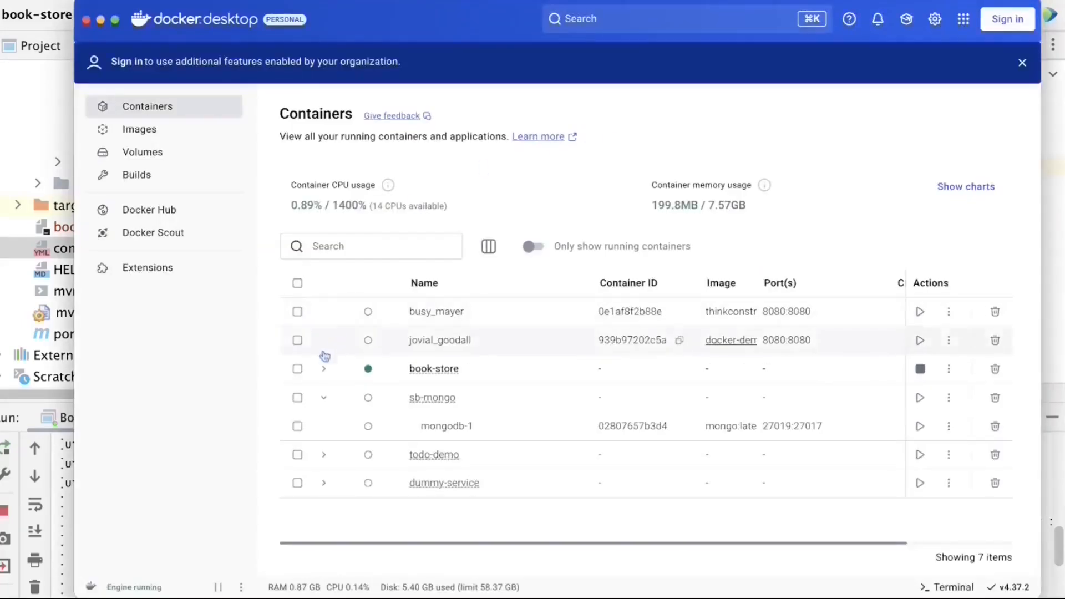
pyautogui.click(324, 398)
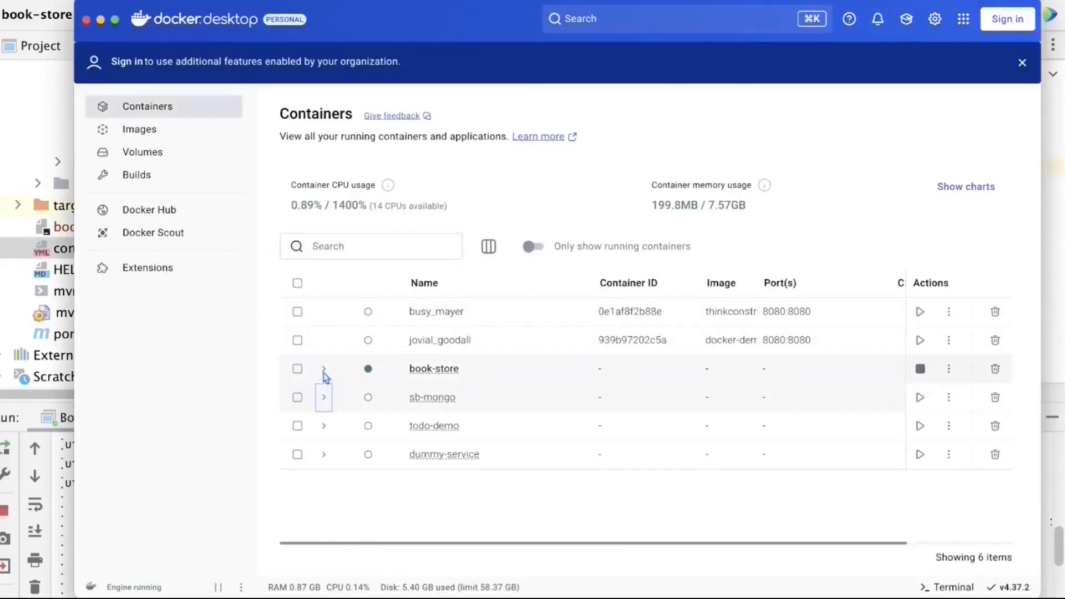
pyautogui.click(324, 370)
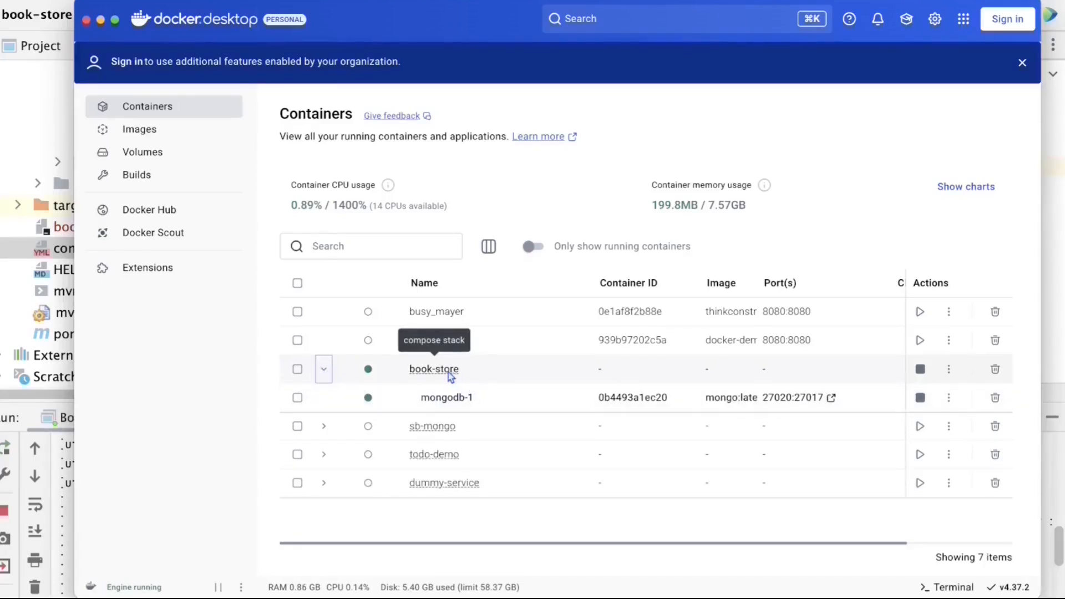
pyautogui.click(449, 397)
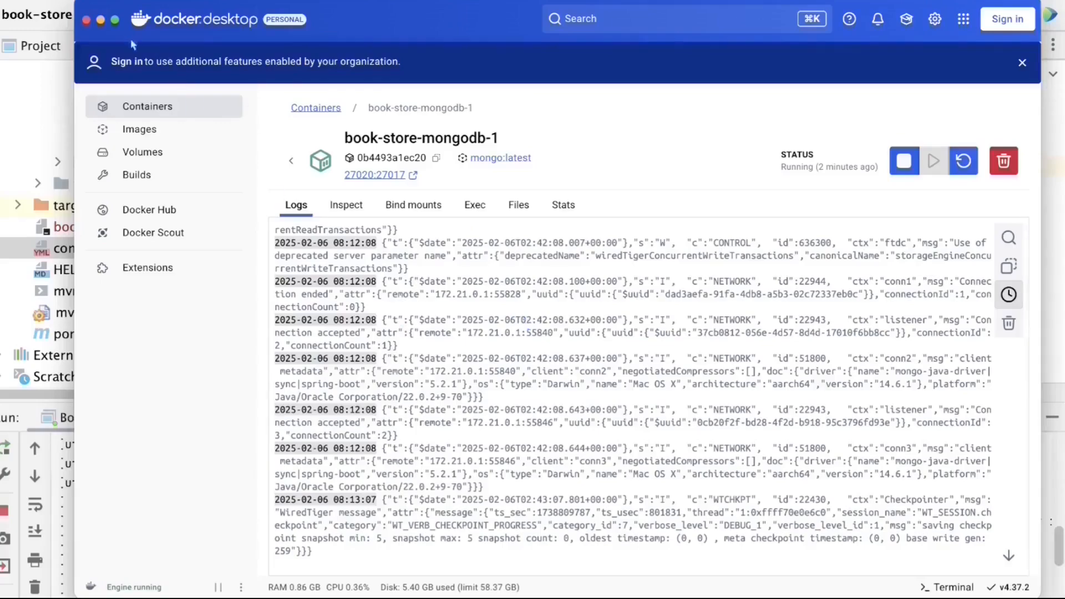
pyautogui.click(100, 21)
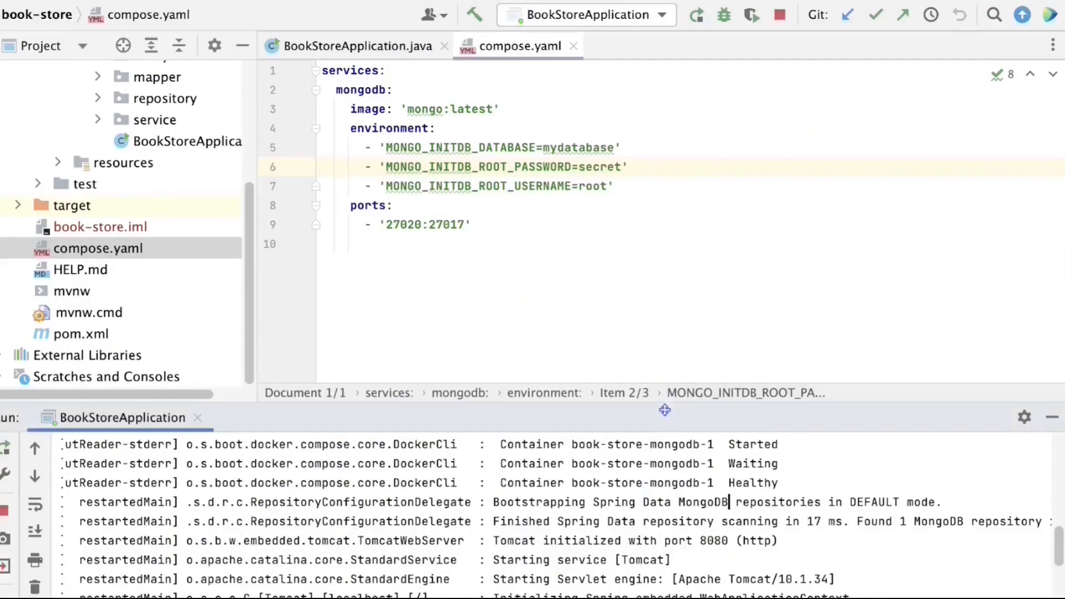
# - Enlarge the Run console and highlight the container startup and MongoClient log lines
pyautogui.moveTo(665, 410); pyautogui.dragTo(641, 270)
pyautogui.scroll(3, 583, 348)
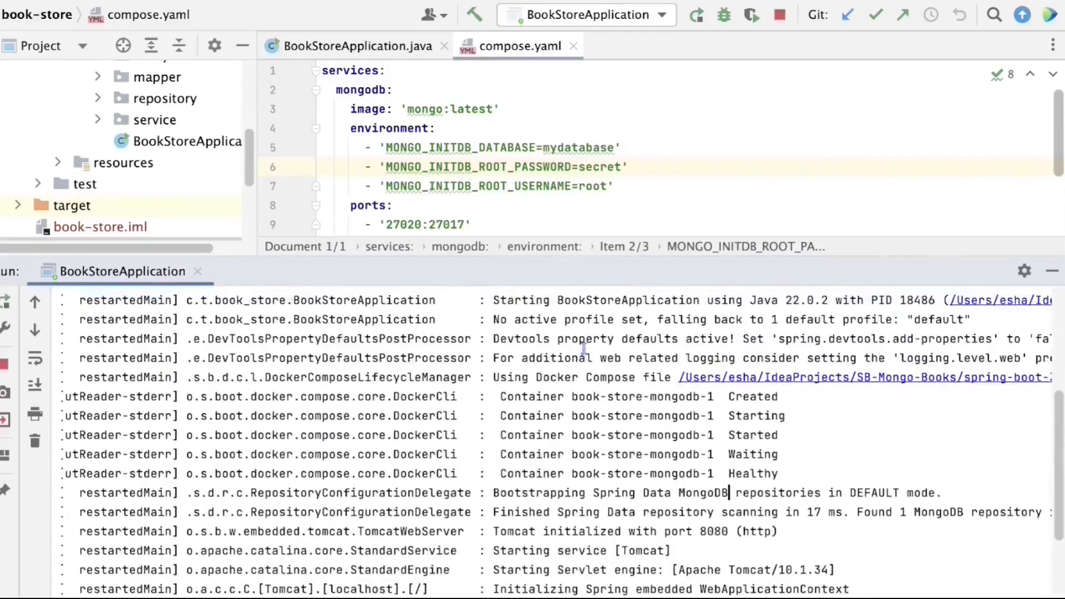
pyautogui.moveTo(496, 398); pyautogui.dragTo(830, 483)
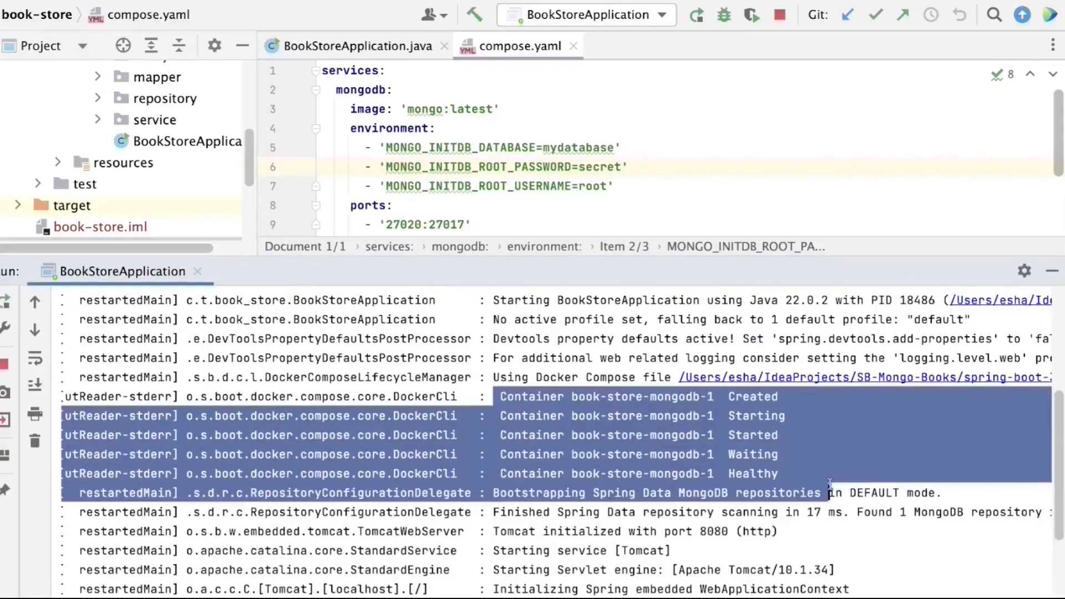
pyautogui.scroll(-3, 757, 562)
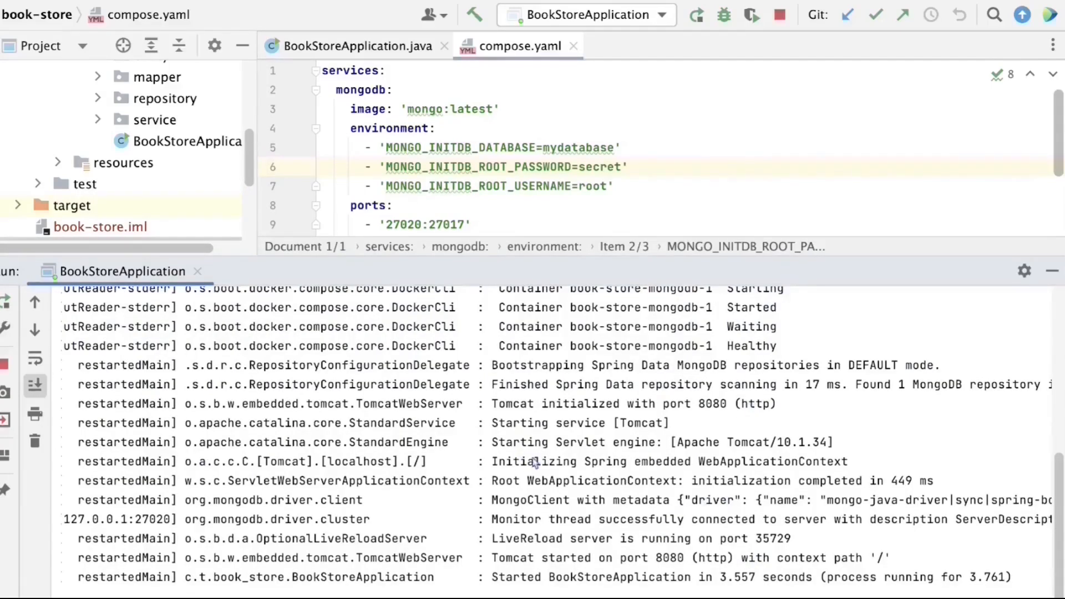
pyautogui.moveTo(492, 501); pyautogui.dragTo(1057, 501)
# - Read the log's connection to 127.0.0.1:27020, then enlarge the compose.yaml editor
pyautogui.hscroll(4, 686, 469)
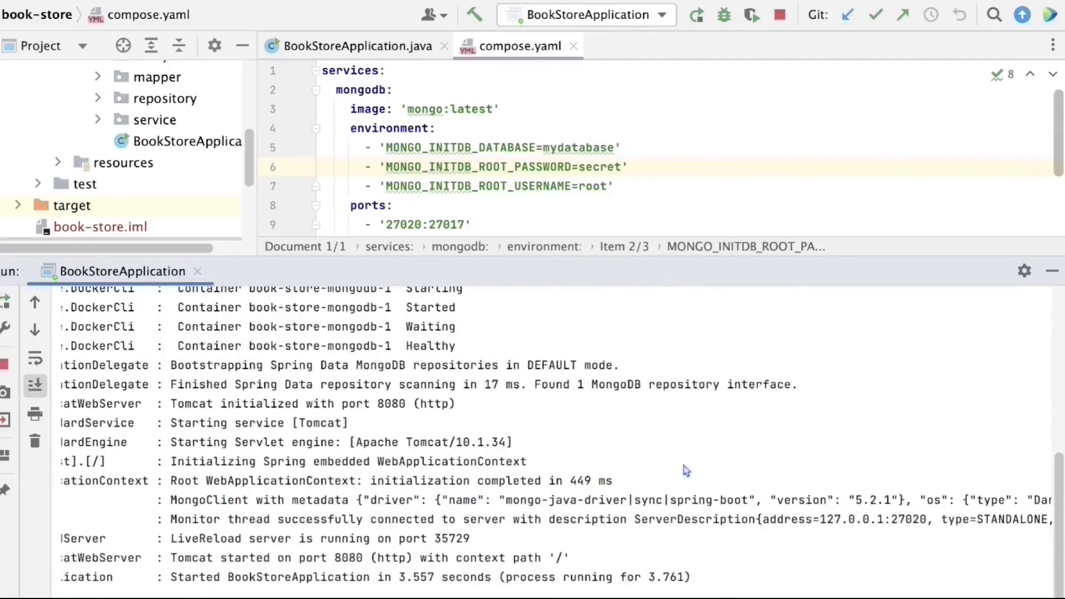
pyautogui.hscroll(4, 808, 534)
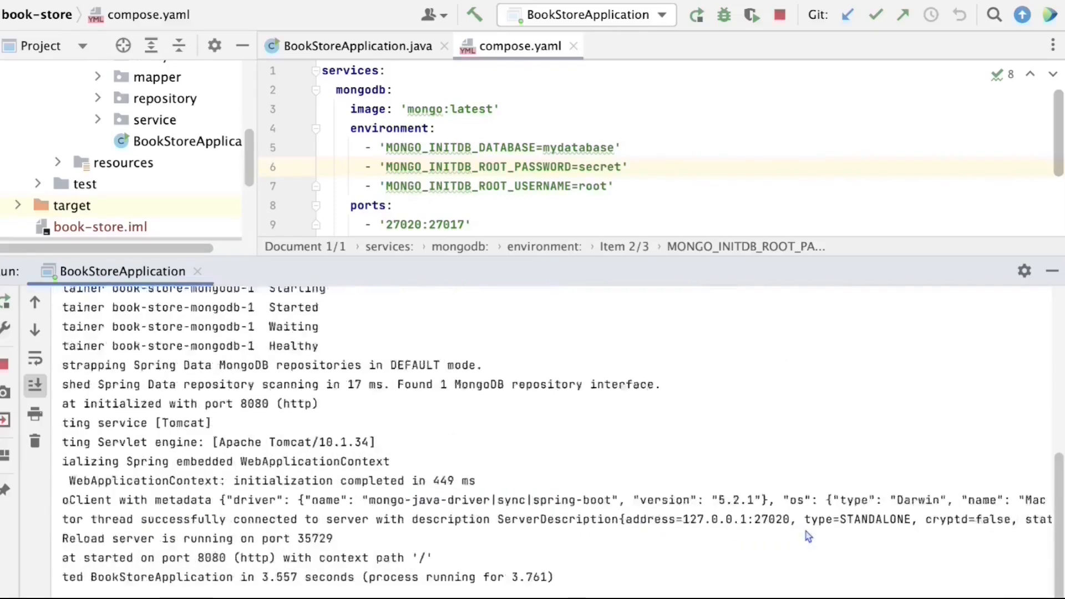
pyautogui.hscroll(10, 808, 536)
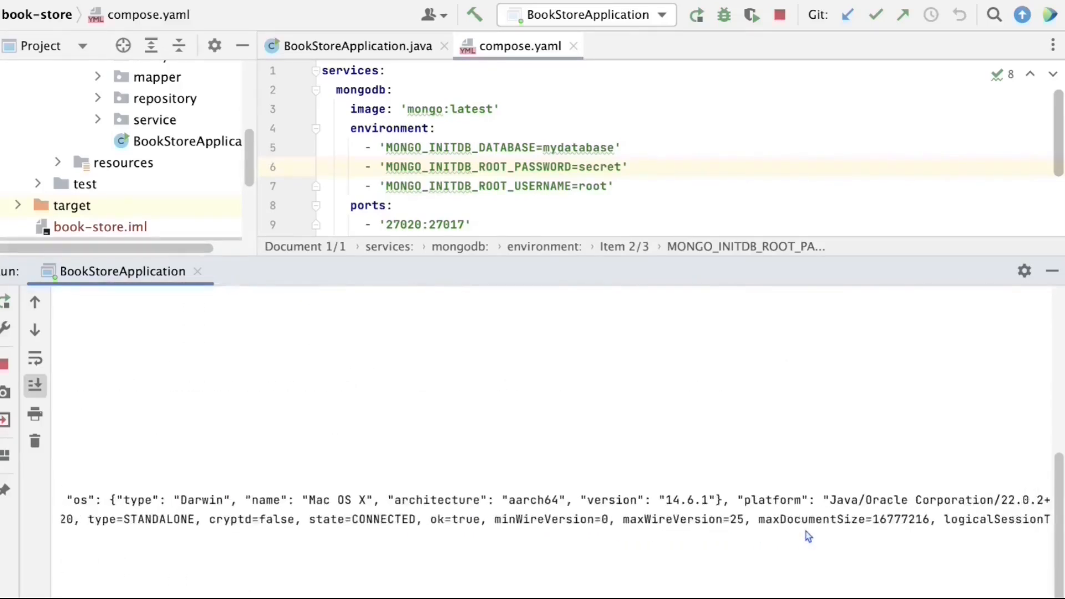
pyautogui.hscroll(3, 808, 537)
pyautogui.hscroll(5, 808, 537)
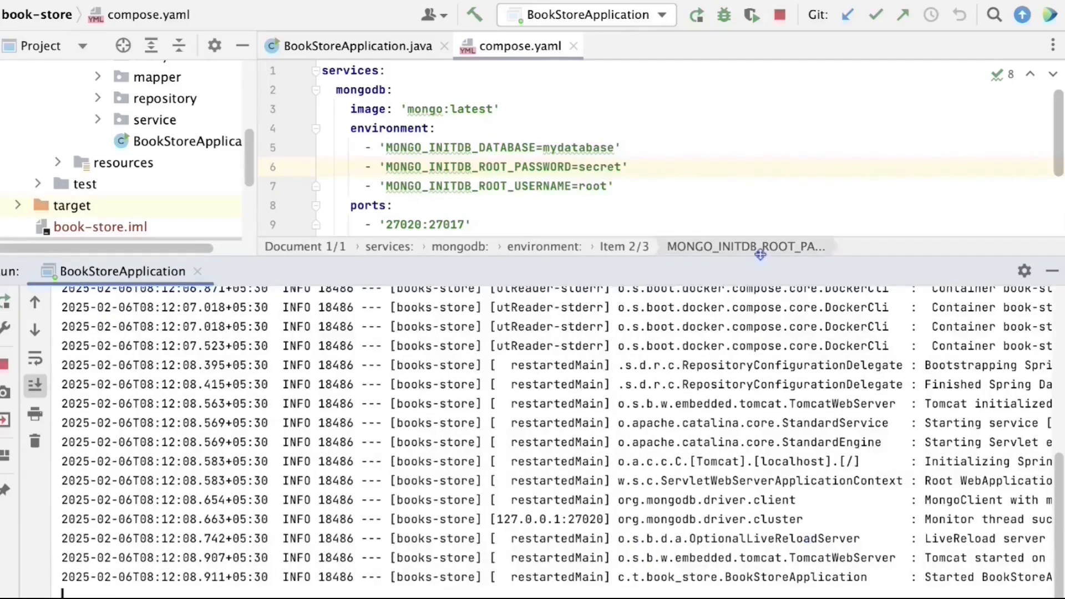
pyautogui.moveTo(761, 257); pyautogui.dragTo(777, 412)
pyautogui.click(559, 288)
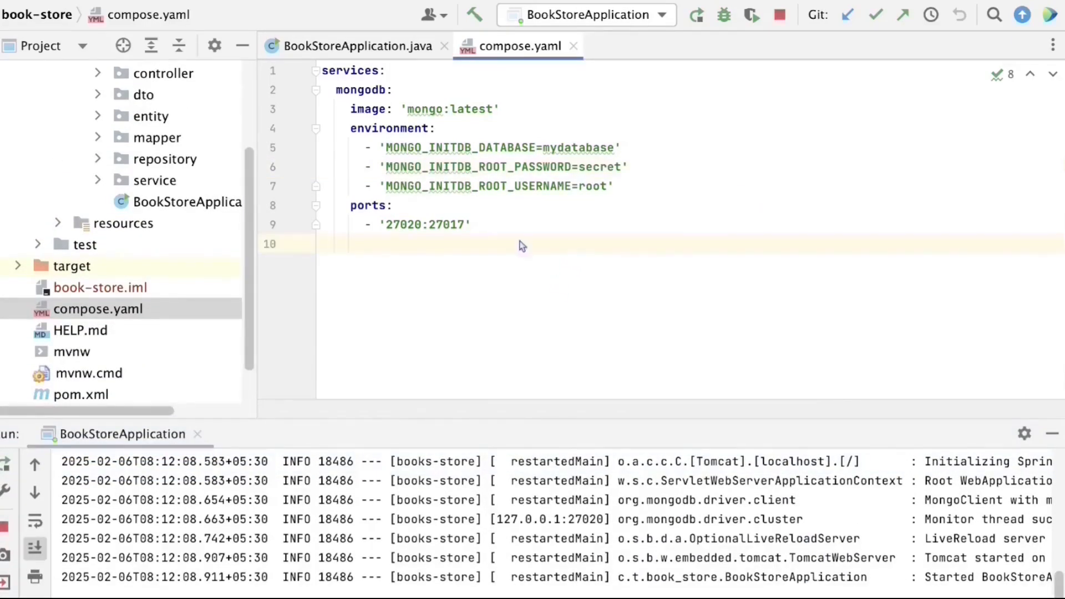
pyautogui.click(337, 109)
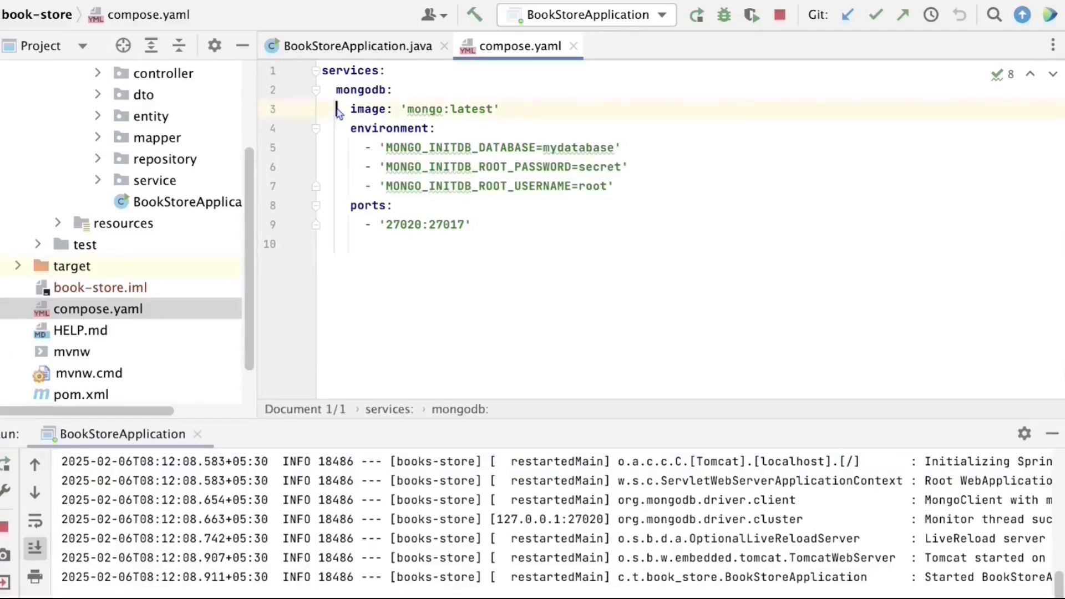
pyautogui.moveTo(337, 109); pyautogui.dragTo(555, 119)
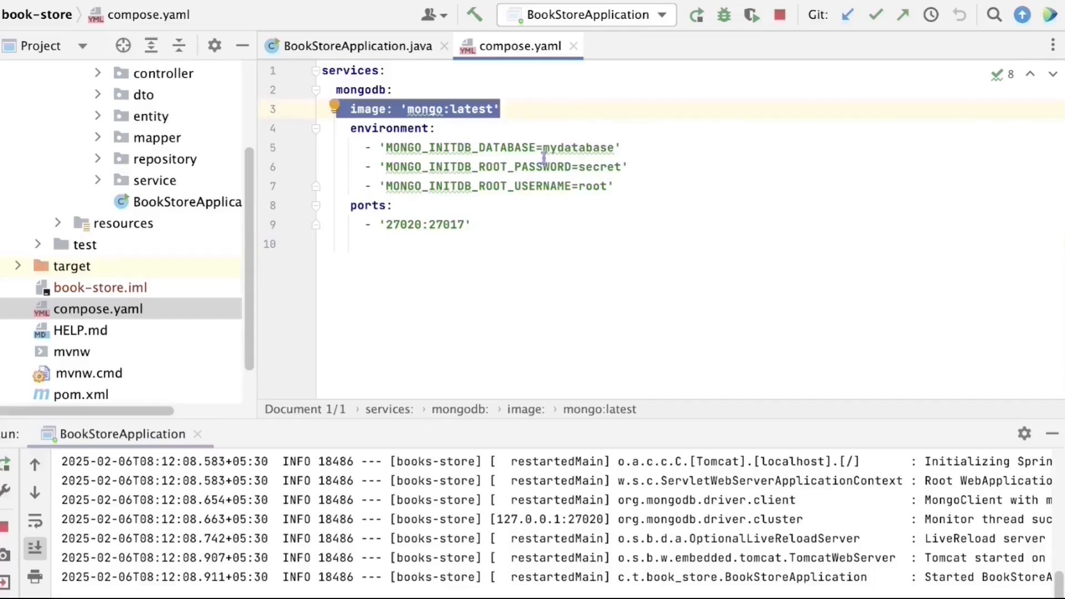
pyautogui.doubleClick(569, 148)
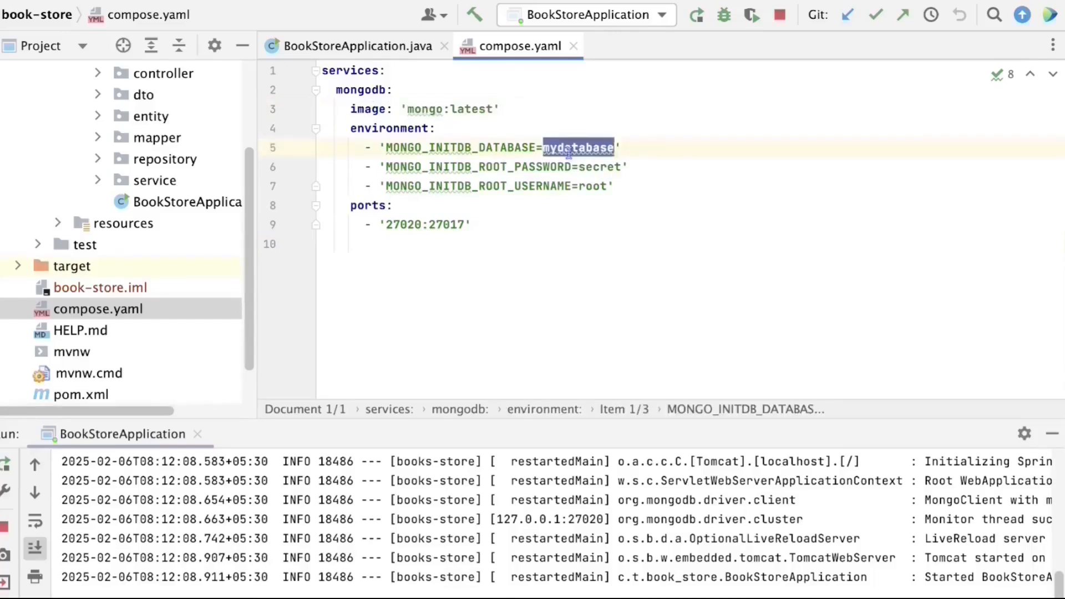
pyautogui.doubleClick(612, 167)
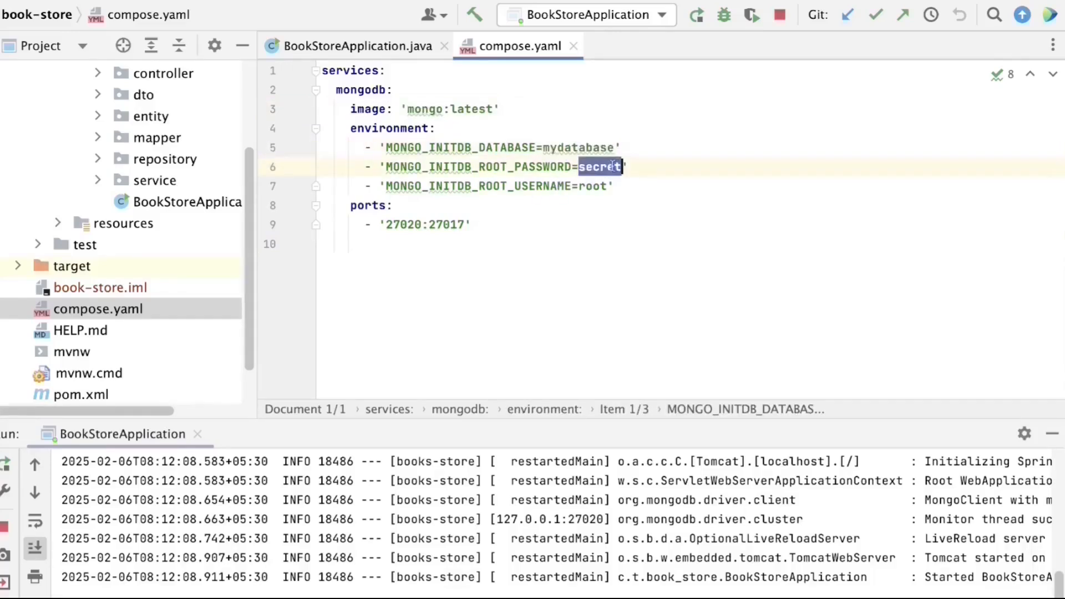
pyautogui.doubleClick(596, 187)
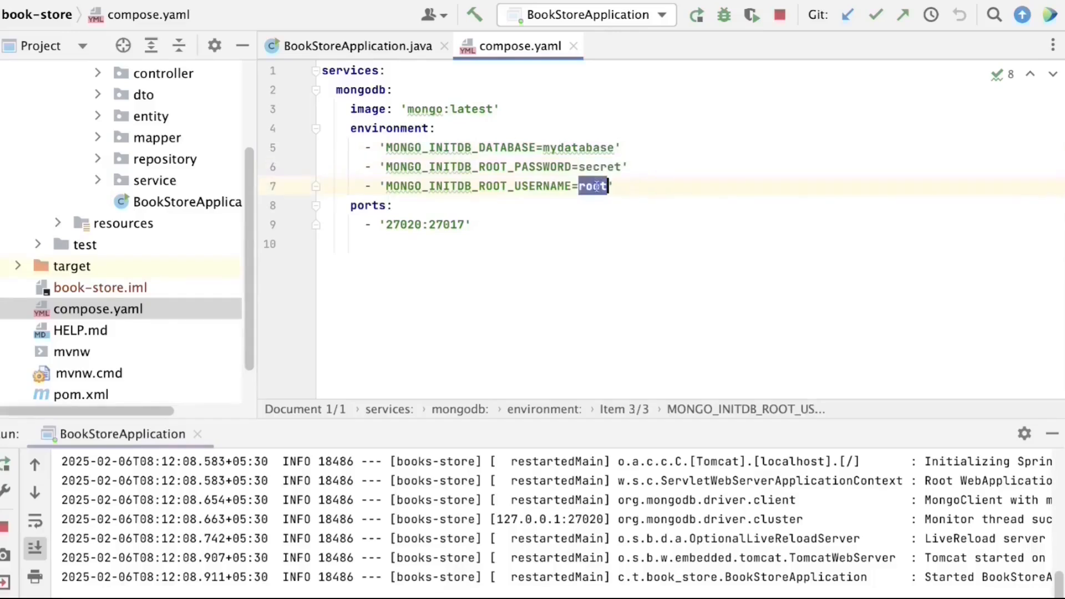
pyautogui.click(533, 269)
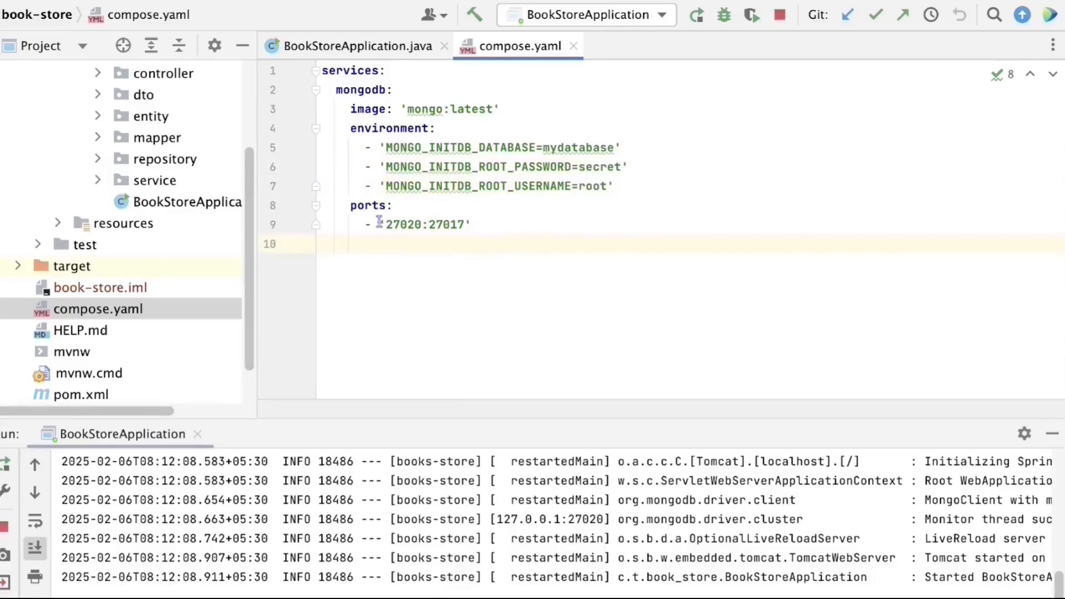
pyautogui.moveTo(379, 222); pyautogui.dragTo(478, 222)
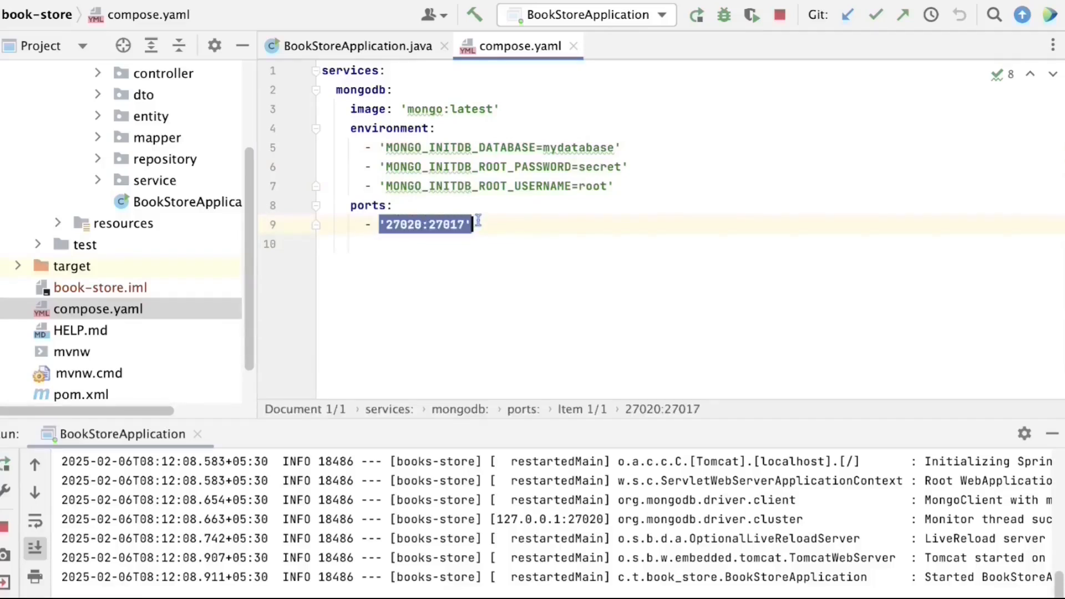
pyautogui.click(478, 222)
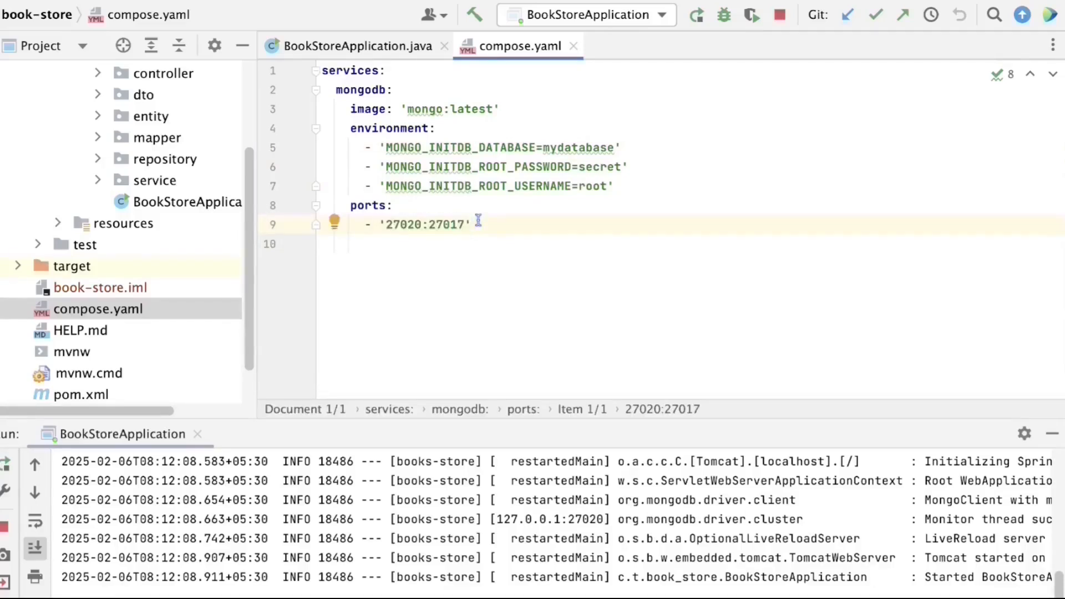
pyautogui.doubleClick(435, 224)
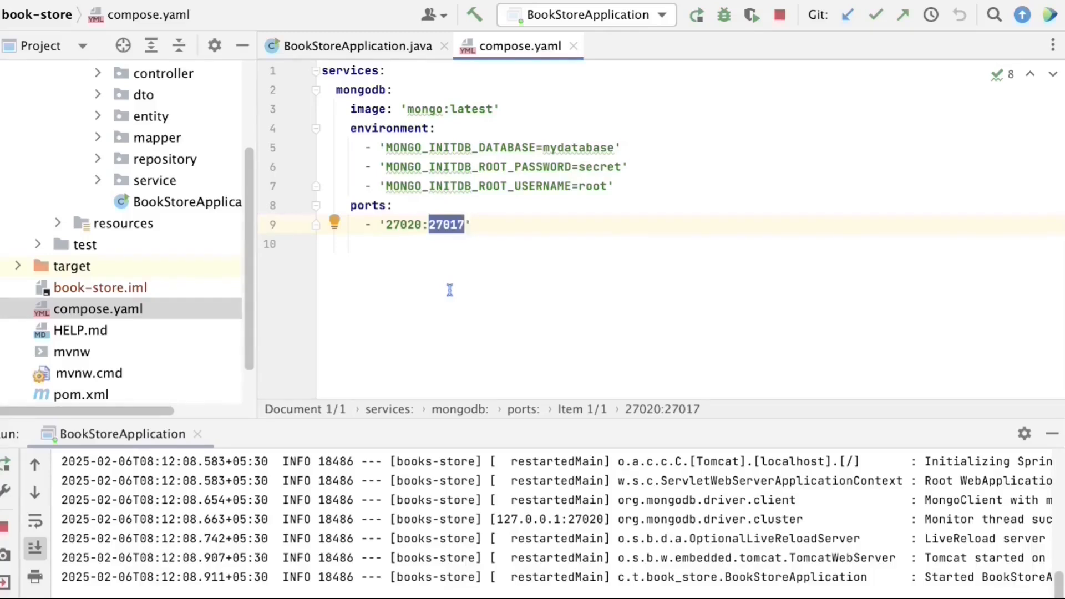
pyautogui.click(450, 291)
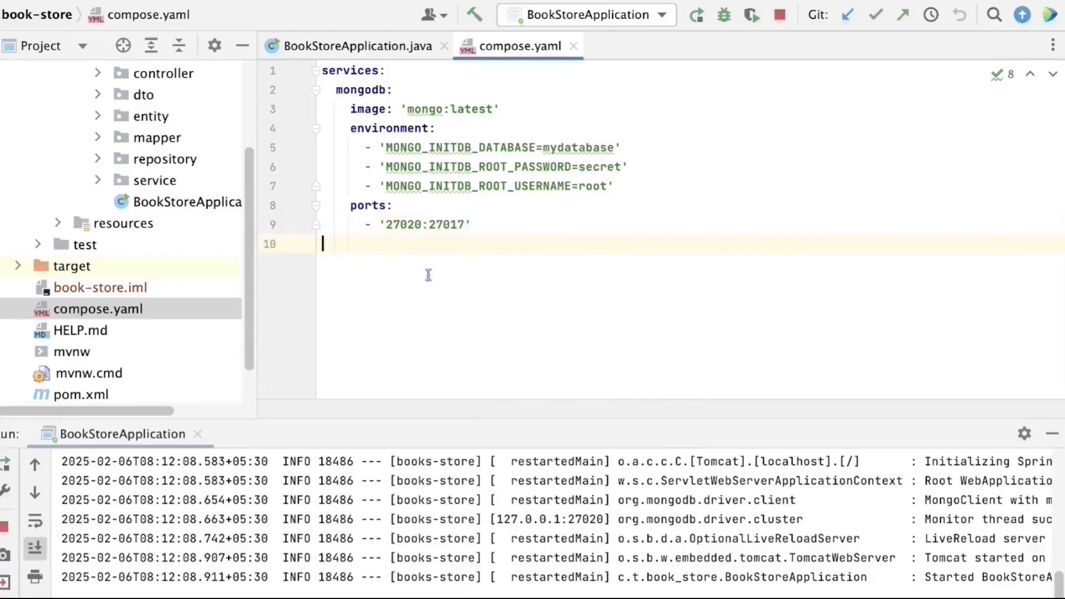
# - Highlight host port 27020, the whole 27020:27017 mapping, and container port 27017 in compose.yaml
pyautogui.moveTo(386, 225); pyautogui.dragTo(420, 223)
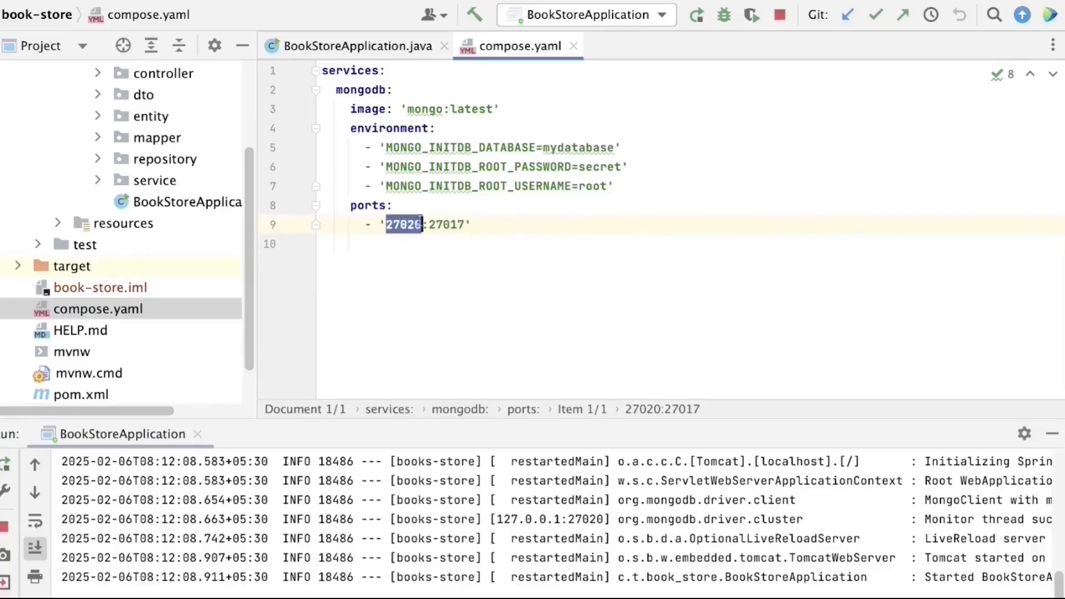
pyautogui.click(414, 287)
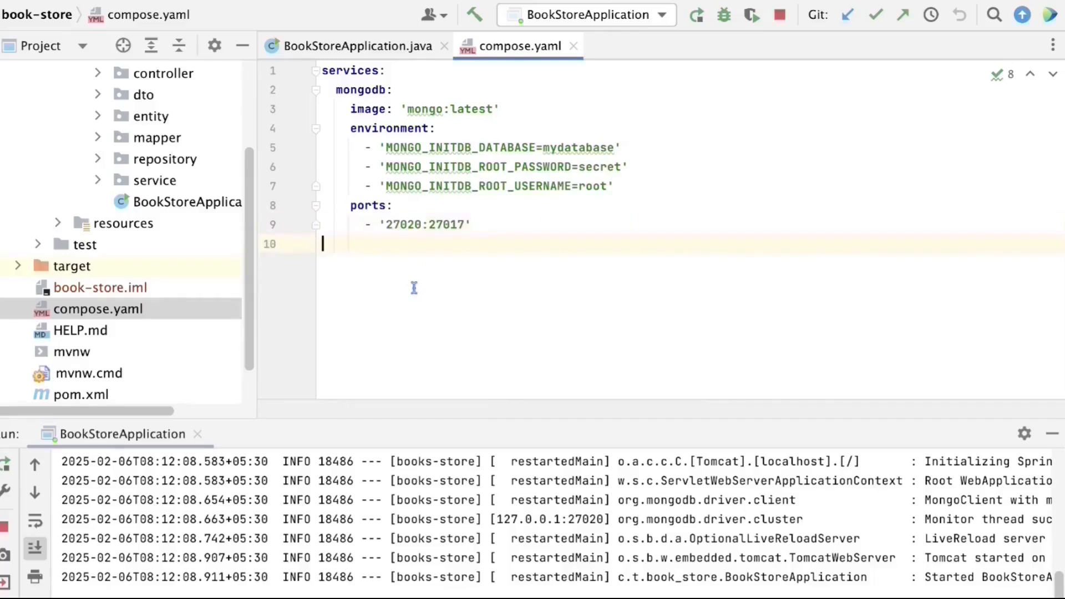
pyautogui.click(383, 224)
pyautogui.moveTo(383, 224); pyautogui.dragTo(488, 215)
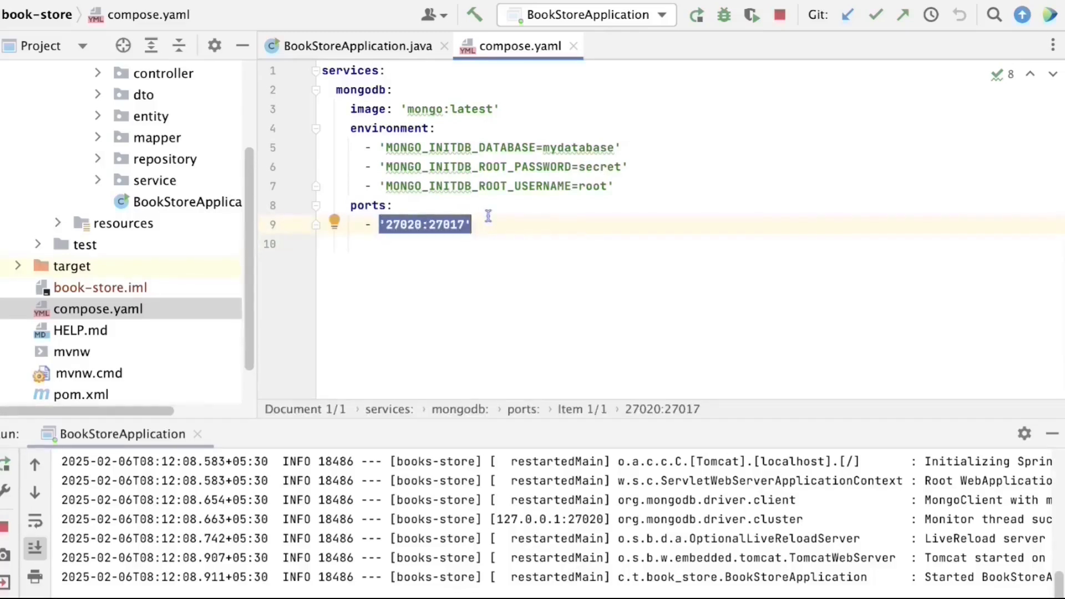
pyautogui.click(488, 216)
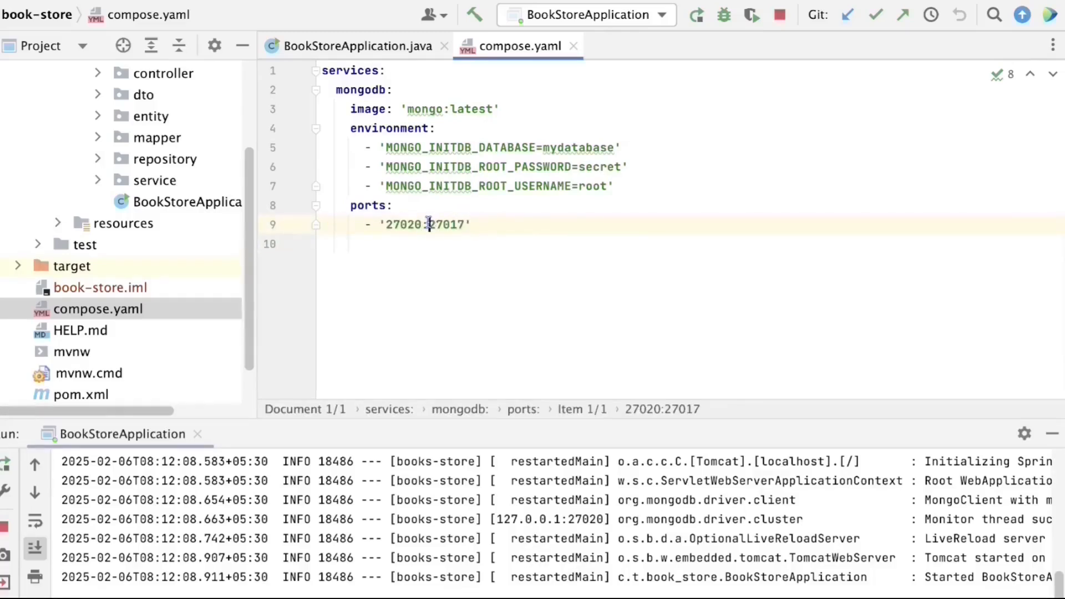
pyautogui.moveTo(430, 222); pyautogui.dragTo(465, 222)
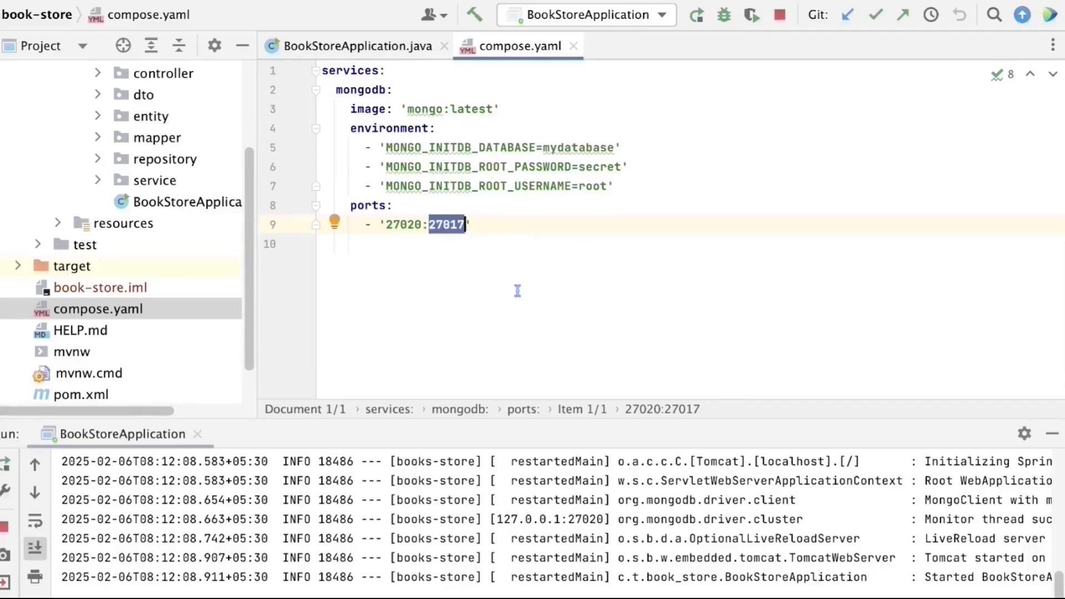
pyautogui.click(495, 239)
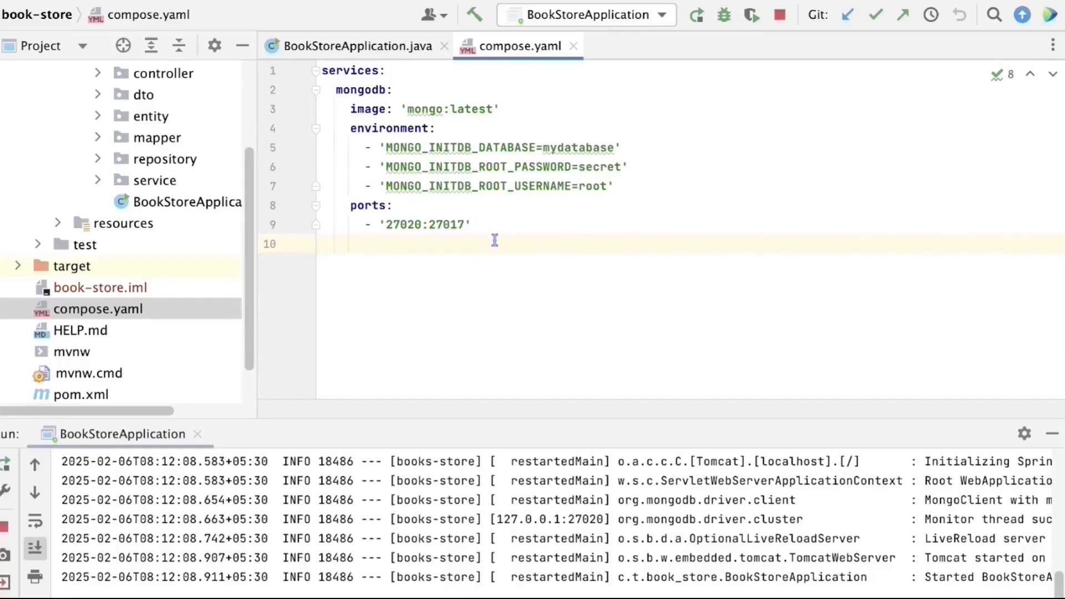
# - Highlight host port 27020 again, then bring the MongoDB Compass window forward
pyautogui.click(387, 224)
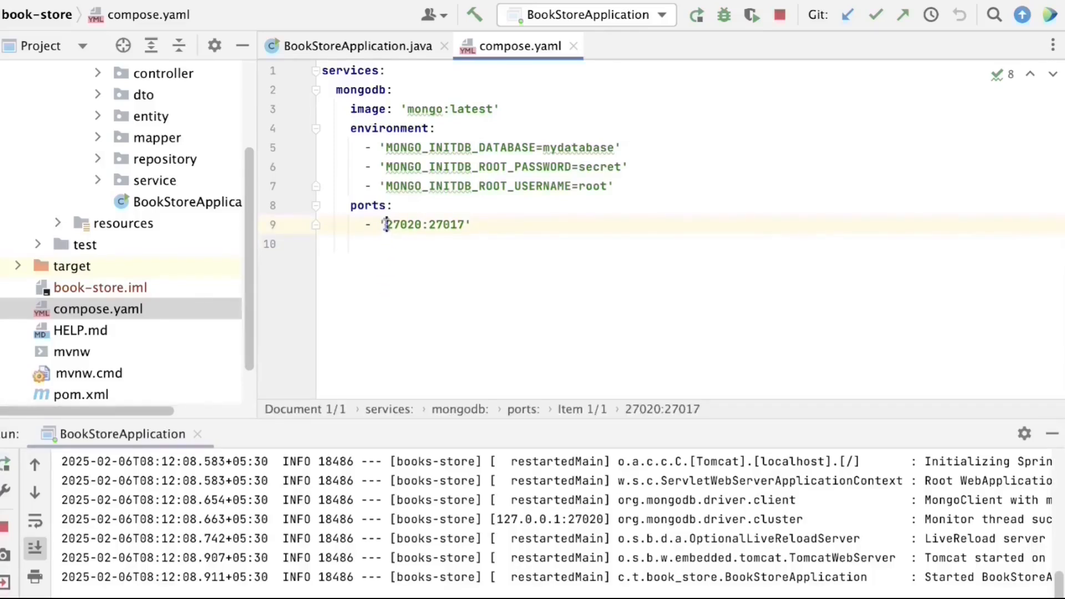
pyautogui.moveTo(387, 225); pyautogui.dragTo(421, 224)
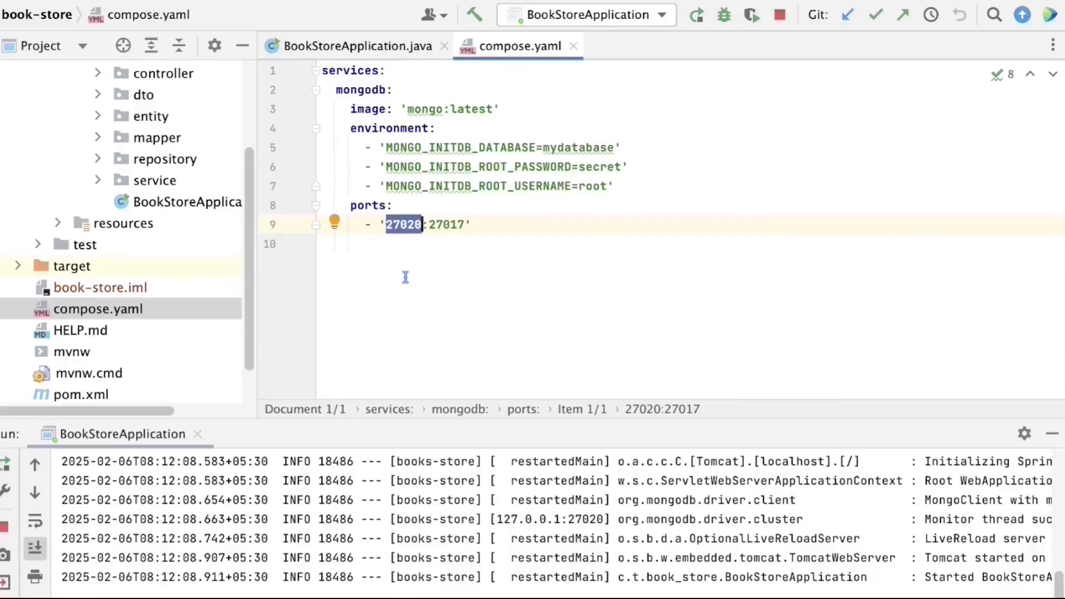
pyautogui.click(406, 277)
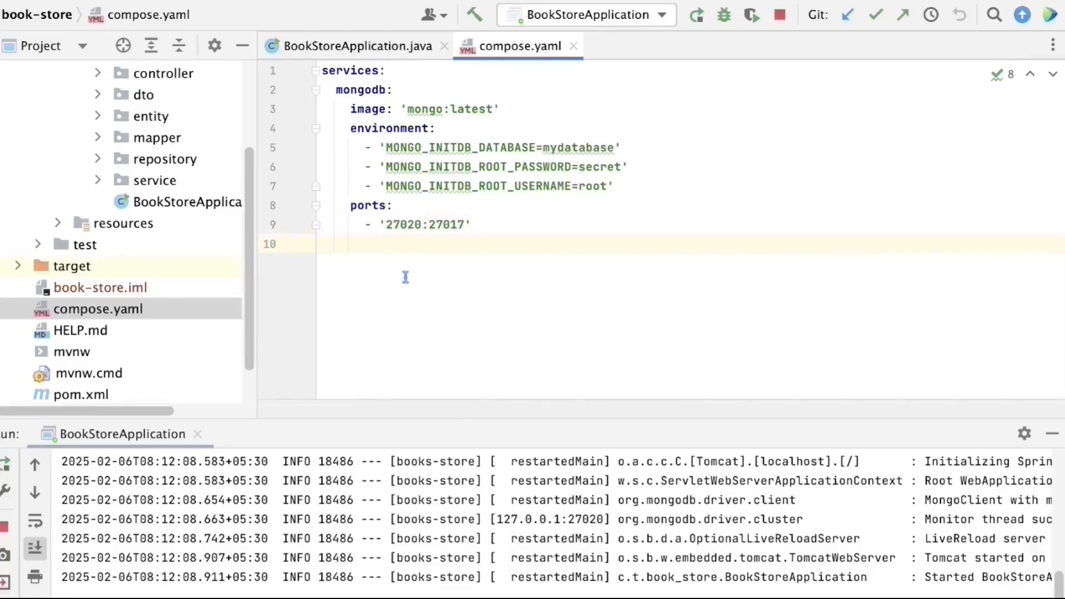
pyautogui.click(832, 558)
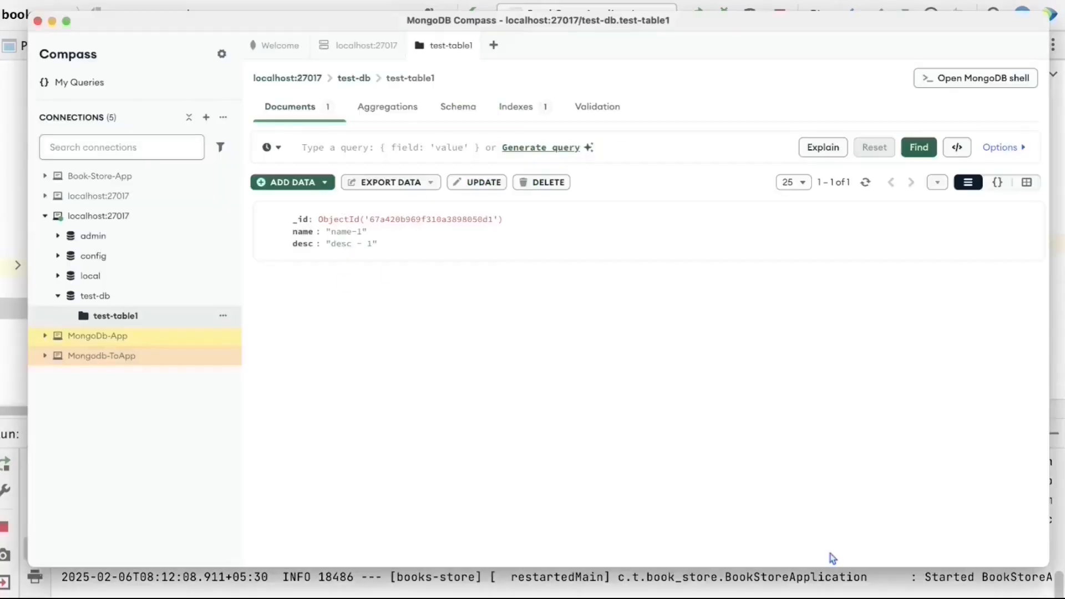
# - Start a new connection named Spring-Boot-MongoDB-Book-Store-App
pyautogui.click(46, 218)
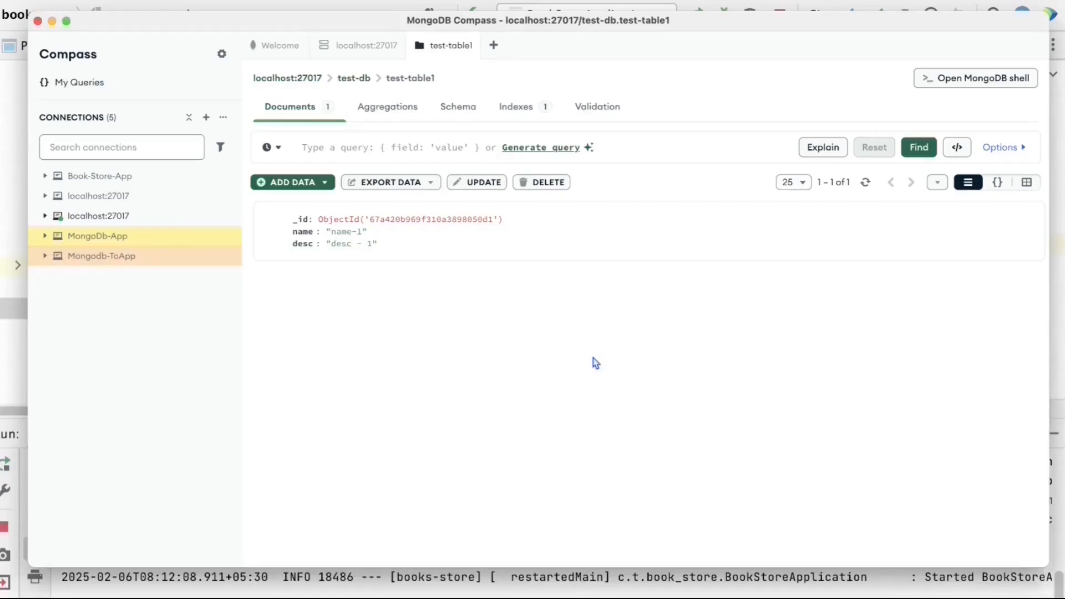
pyautogui.click(206, 118)
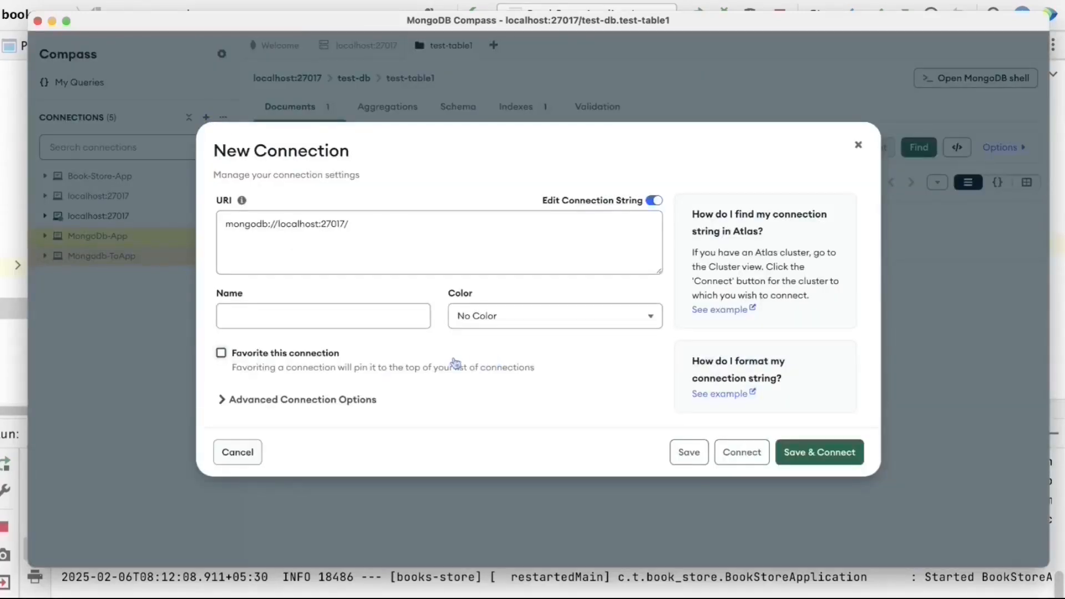
pyautogui.click(336, 321)
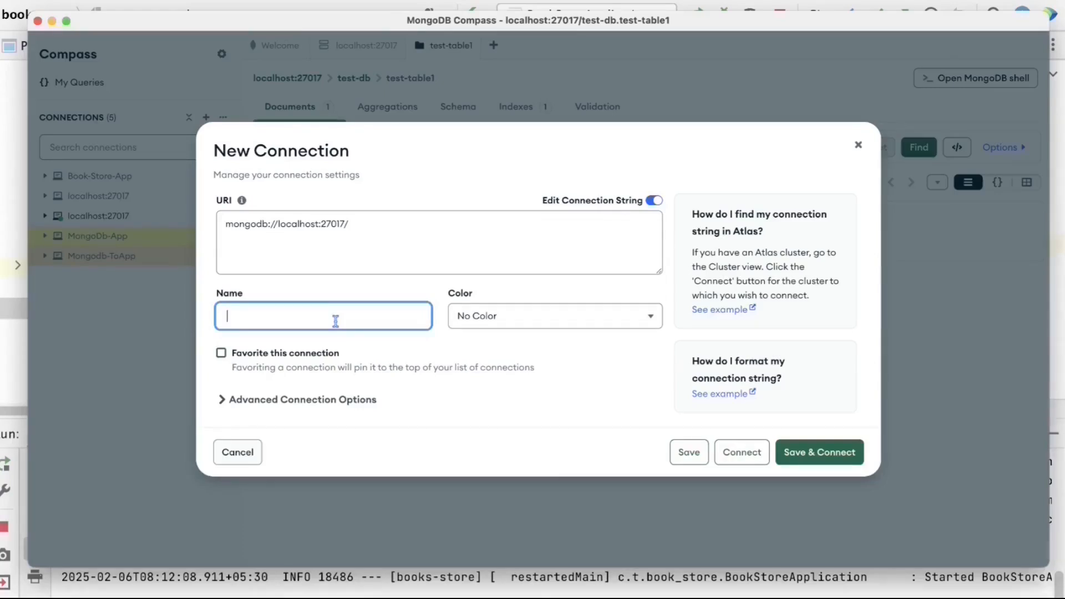
pyautogui.write('Spring-Boot-MongoDB-Book_stro')
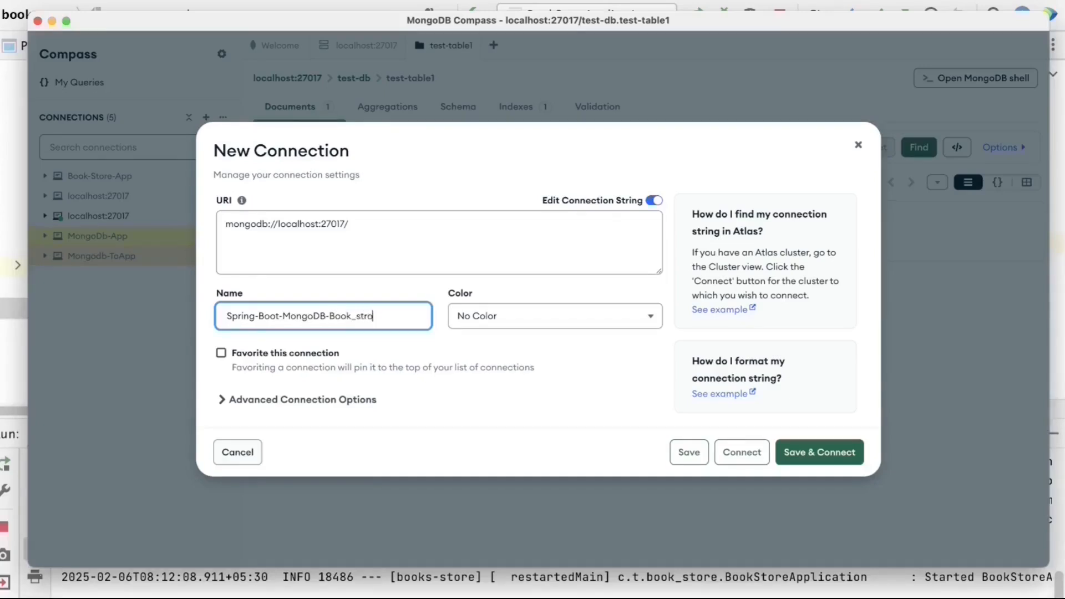
pyautogui.press('BackSpace')
pyautogui.press('BackSpace')
pyautogui.press('BackSpace')
pyautogui.press('BackSpace')
pyautogui.press('BackSpace')
pyautogui.write('-')
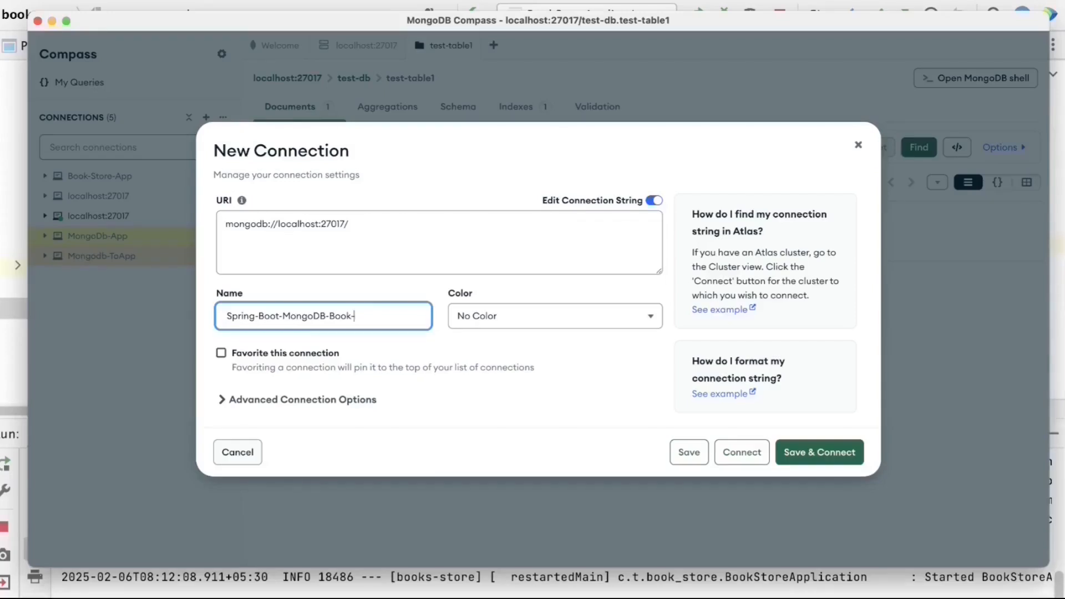
pyautogui.write('Store')
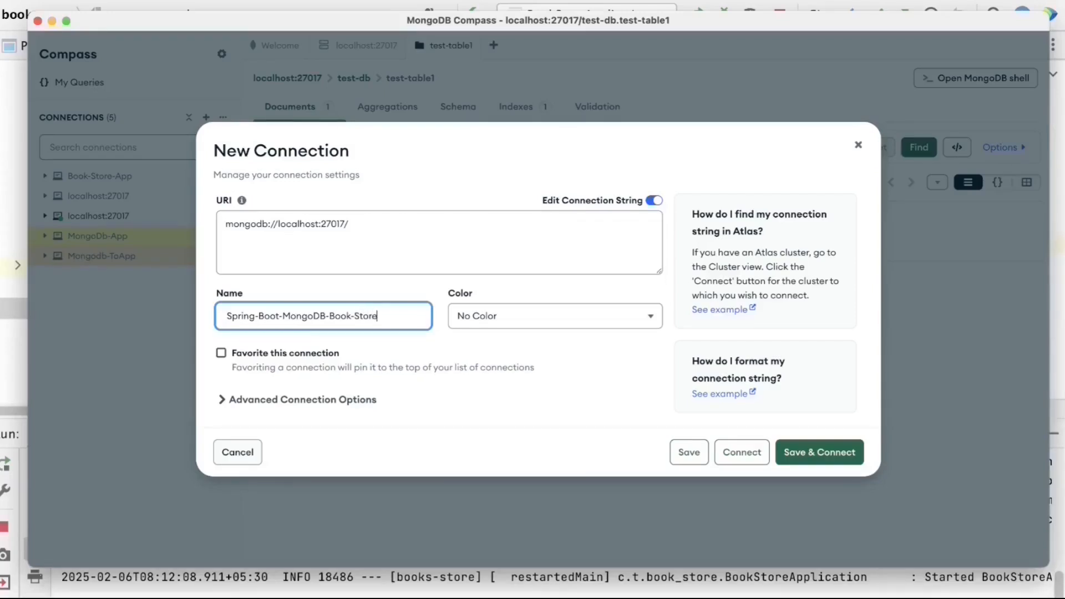
pyautogui.write('-App')
# - Set the connection colour to Green and expand Advanced Connection Options
pyautogui.click(504, 322)
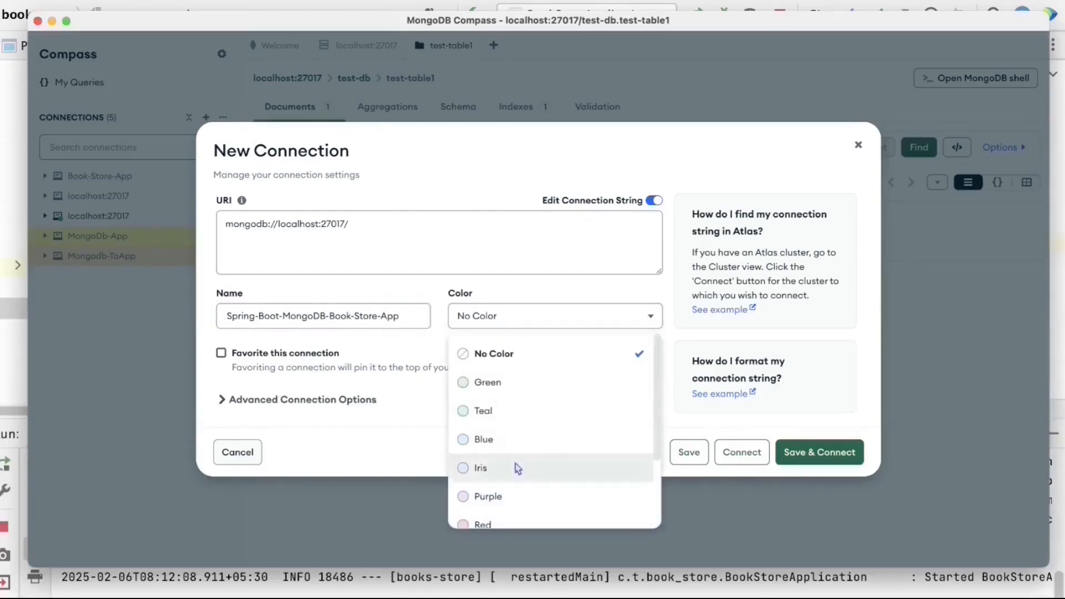
pyautogui.scroll(-3, 519, 469)
pyautogui.click(488, 509)
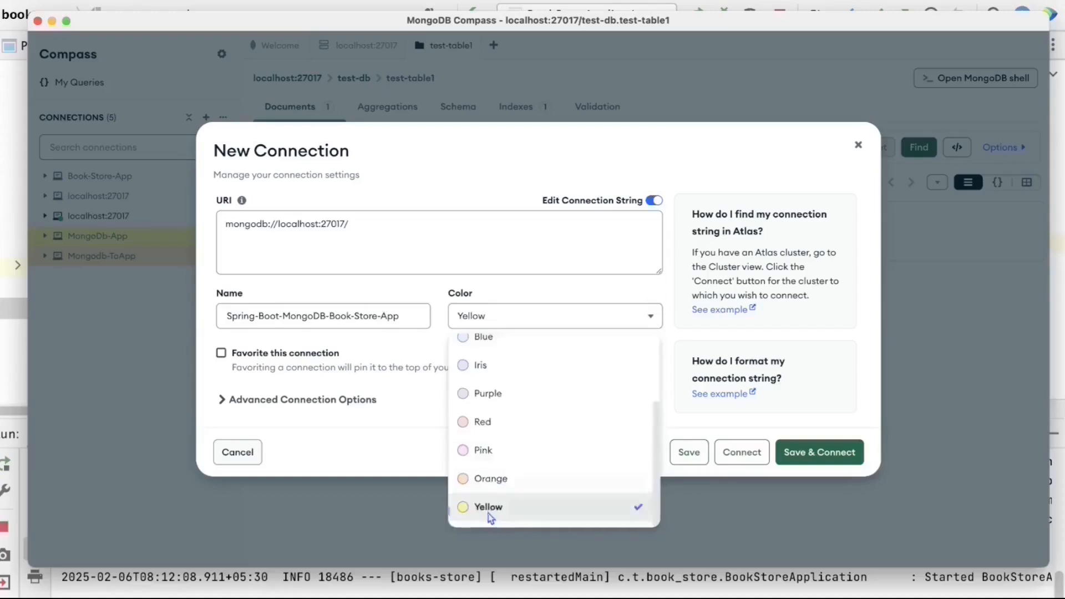
pyautogui.click(492, 324)
pyautogui.scroll(3, 508, 378)
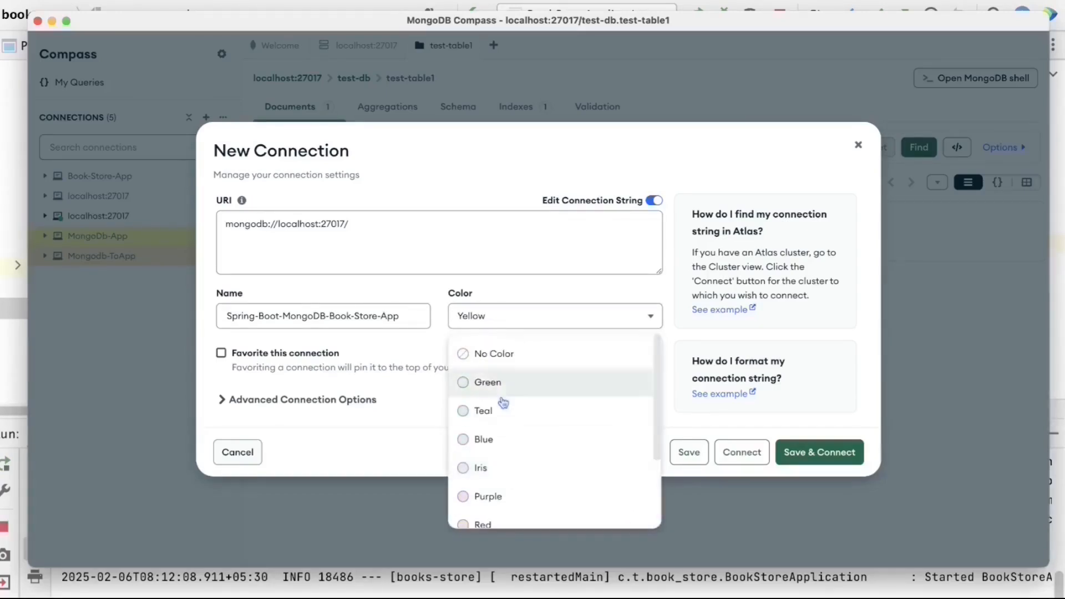
pyautogui.click(538, 393)
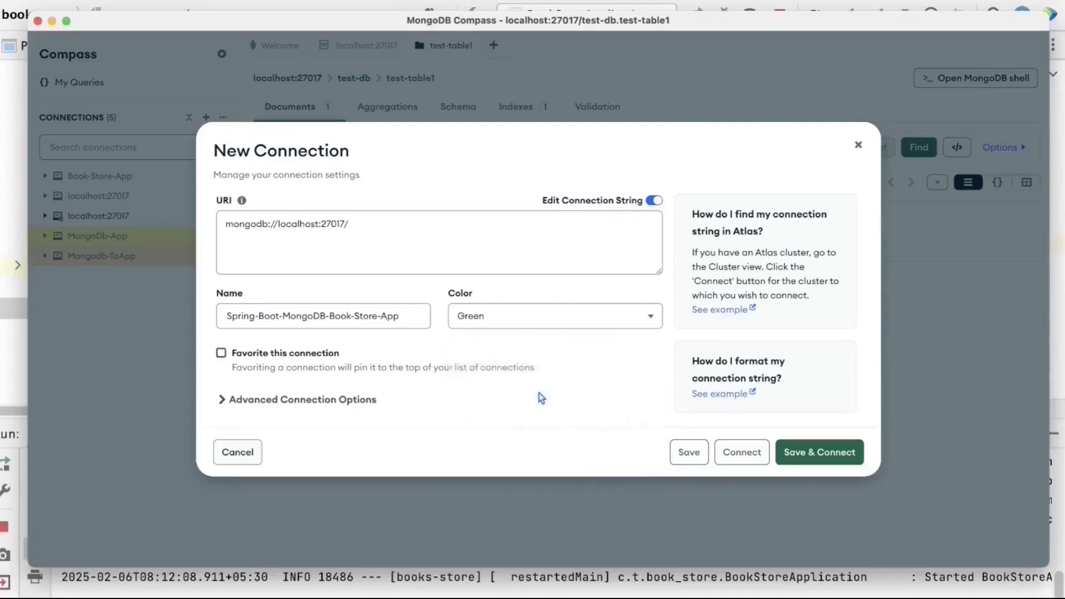
pyautogui.click(222, 402)
# - Change the connection host from localhost:27017 to localhost:27020
pyautogui.scroll(-3, 225, 408)
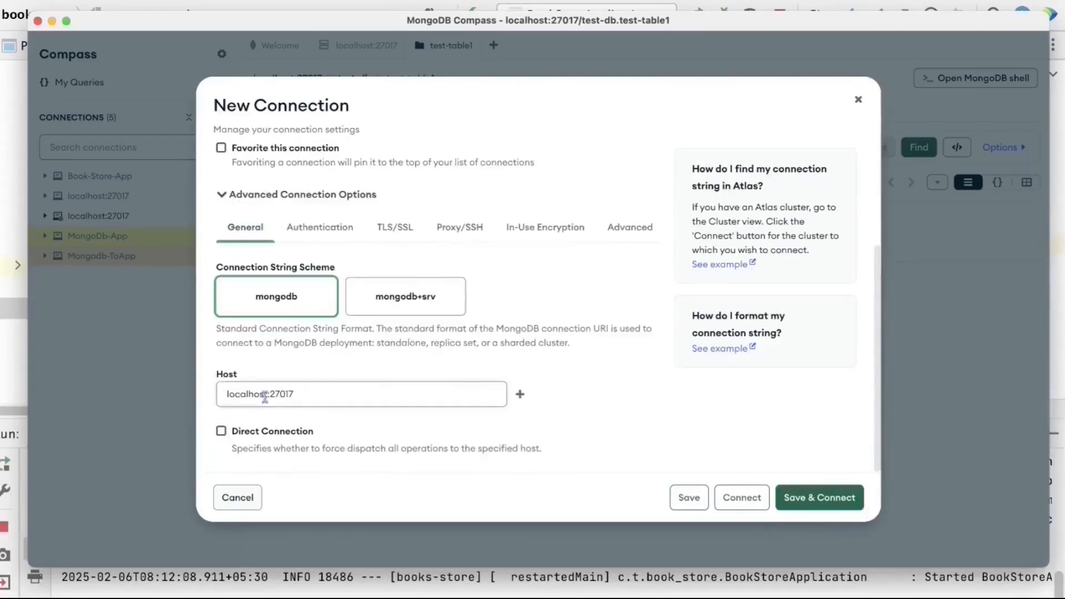
pyautogui.click(322, 397)
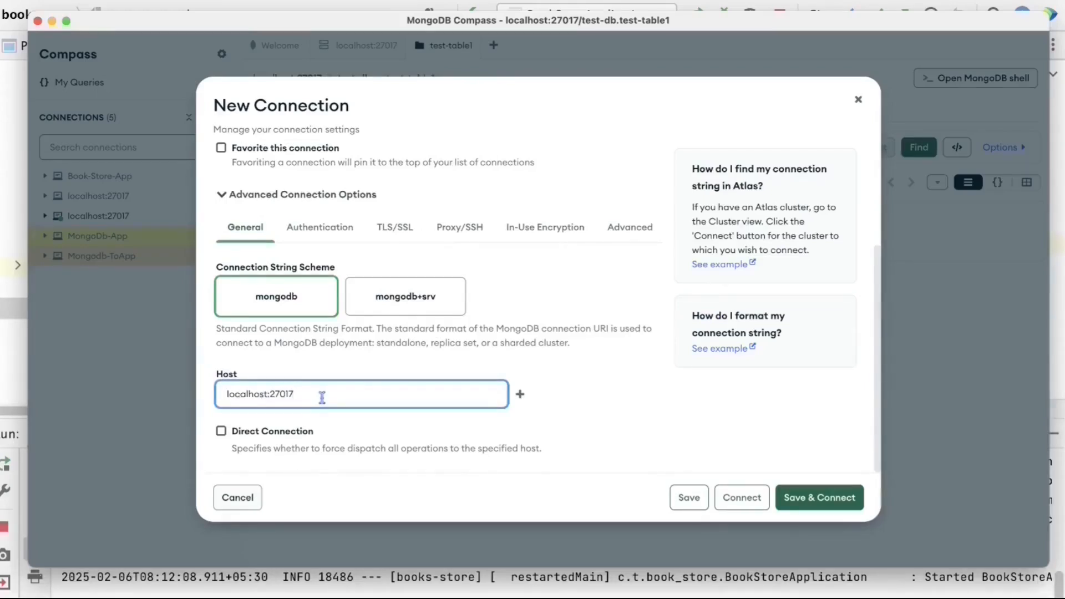
pyautogui.press('BackSpace')
pyautogui.press('BackSpace')
pyautogui.write('20')
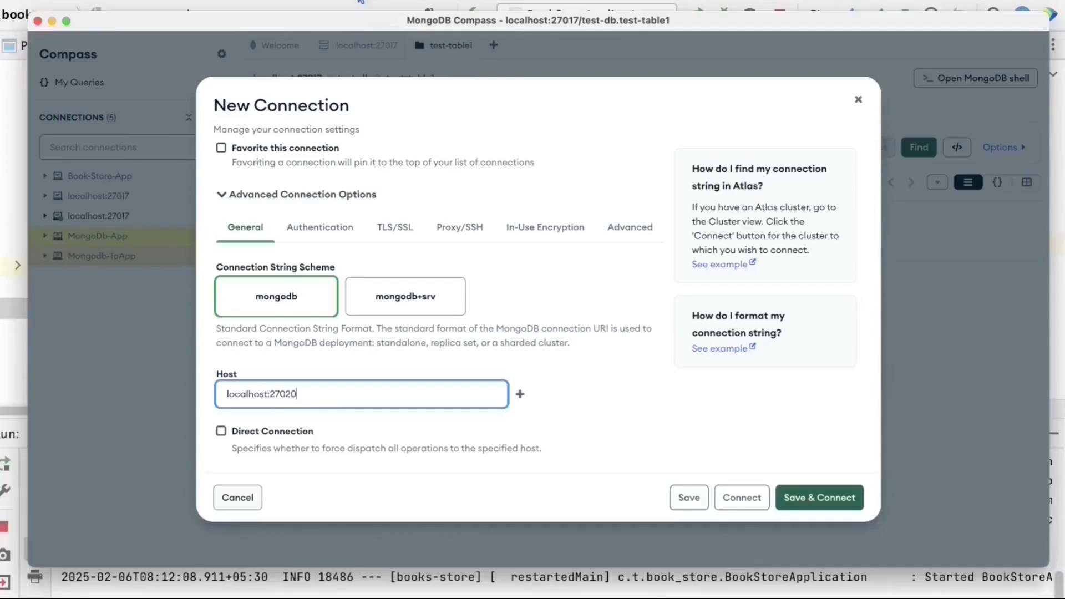
# - Confirm host port 27020 in compose.yaml, then show the Authentication settings
pyautogui.click(361, 4)
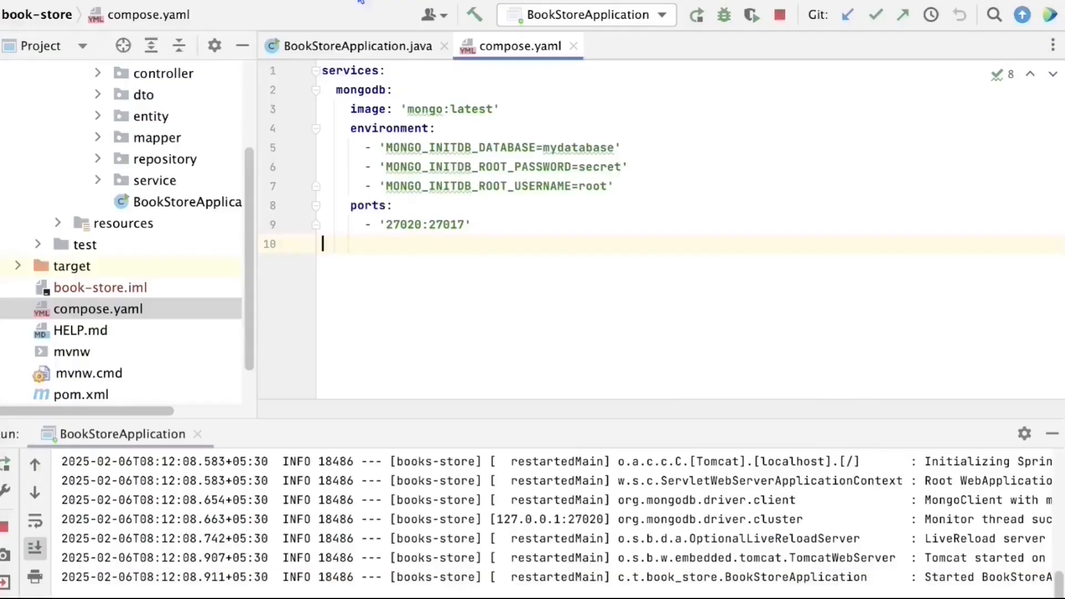
pyautogui.doubleClick(391, 225)
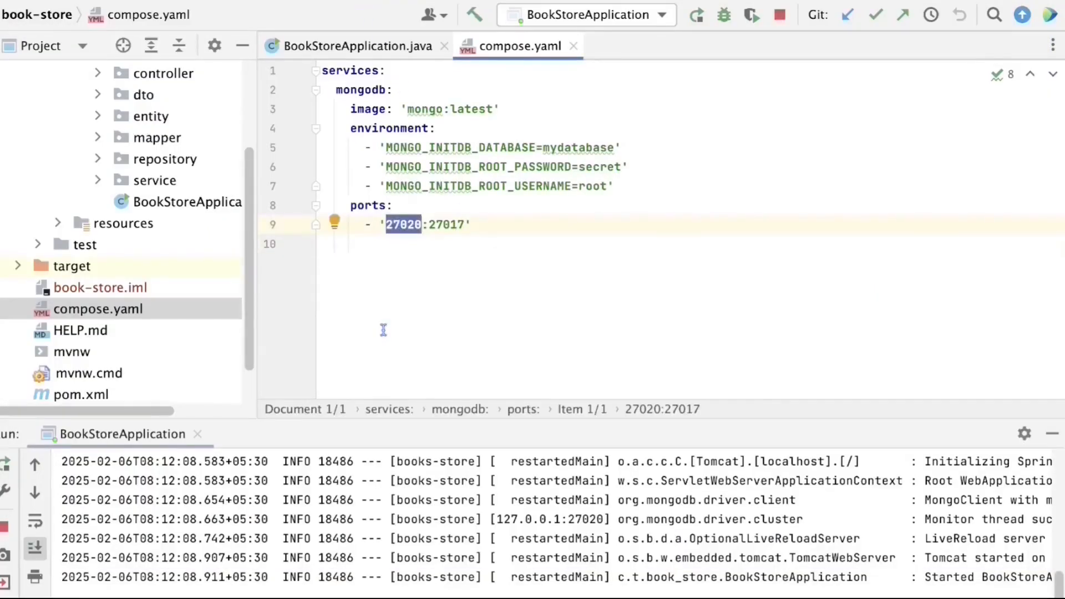
pyautogui.click(383, 330)
pyautogui.press('super+Tab')
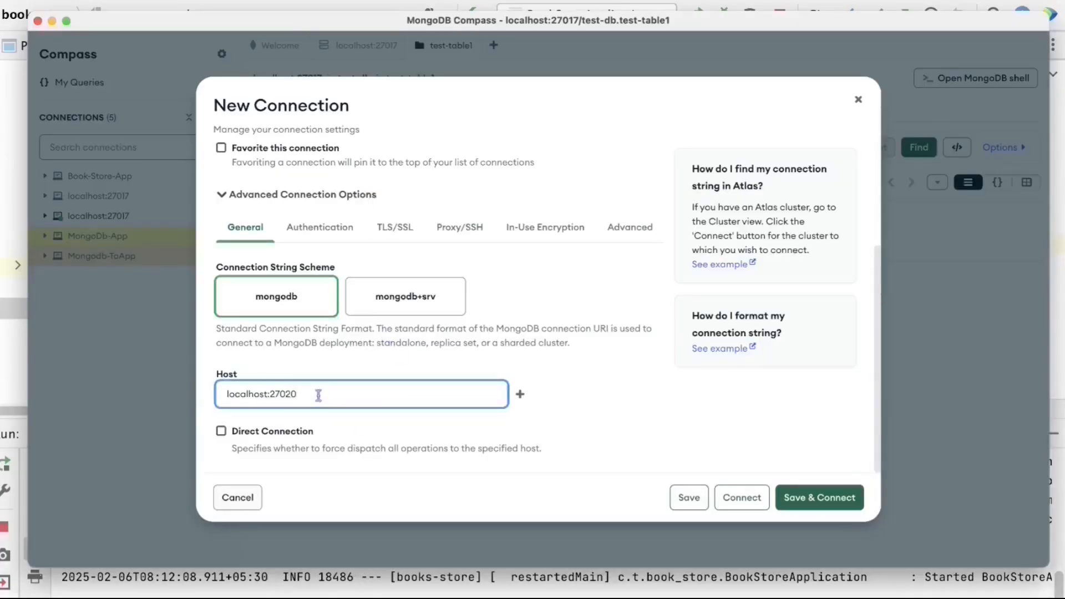
pyautogui.click(319, 231)
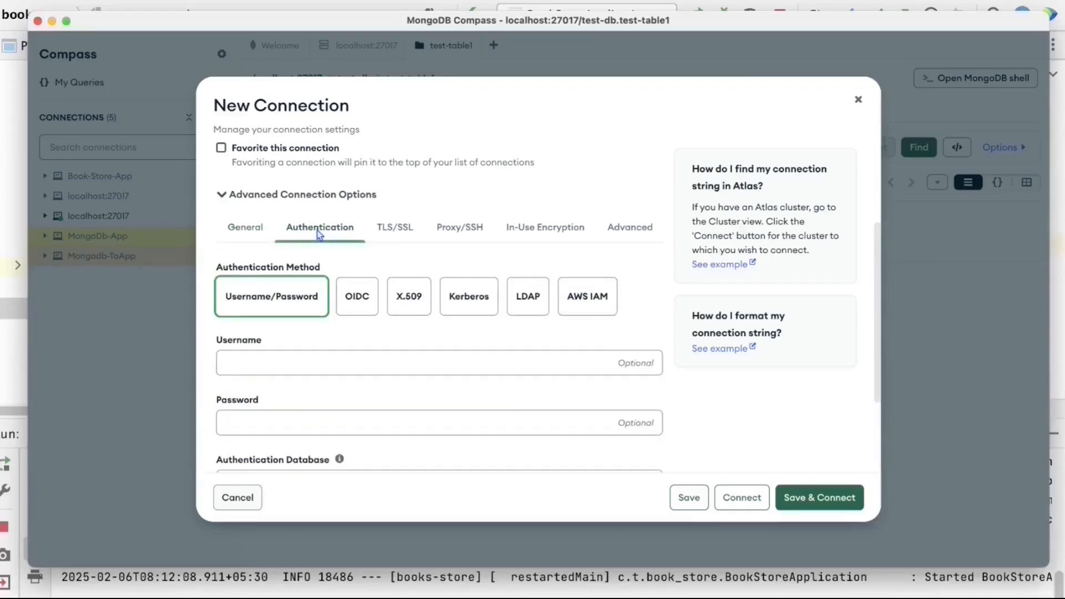
# - Check the database name and root username in compose.yaml
pyautogui.click(438, 5)
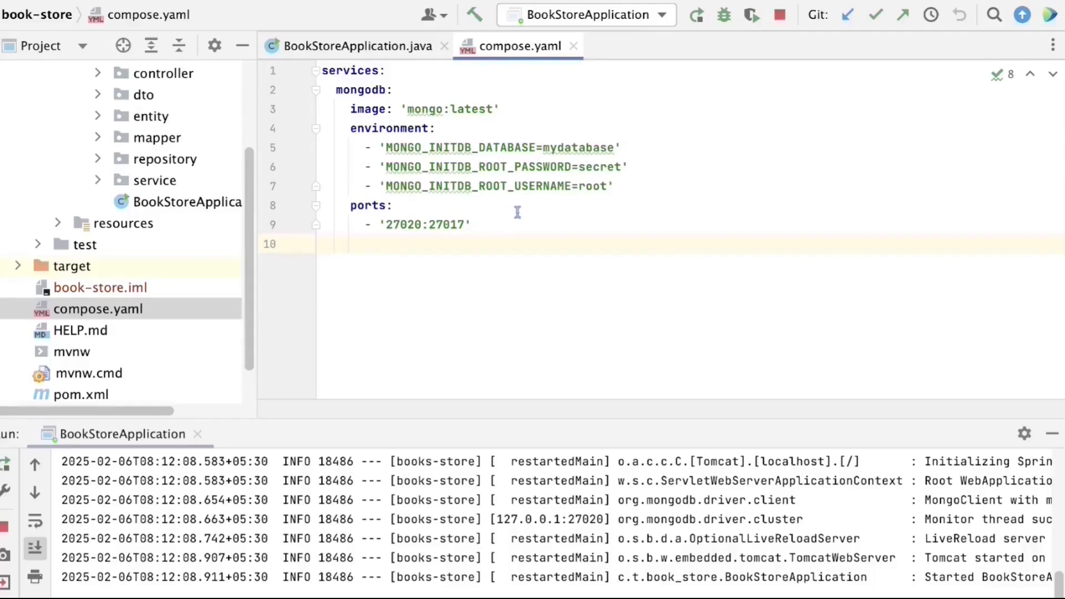
pyautogui.moveTo(551, 147); pyautogui.dragTo(609, 146)
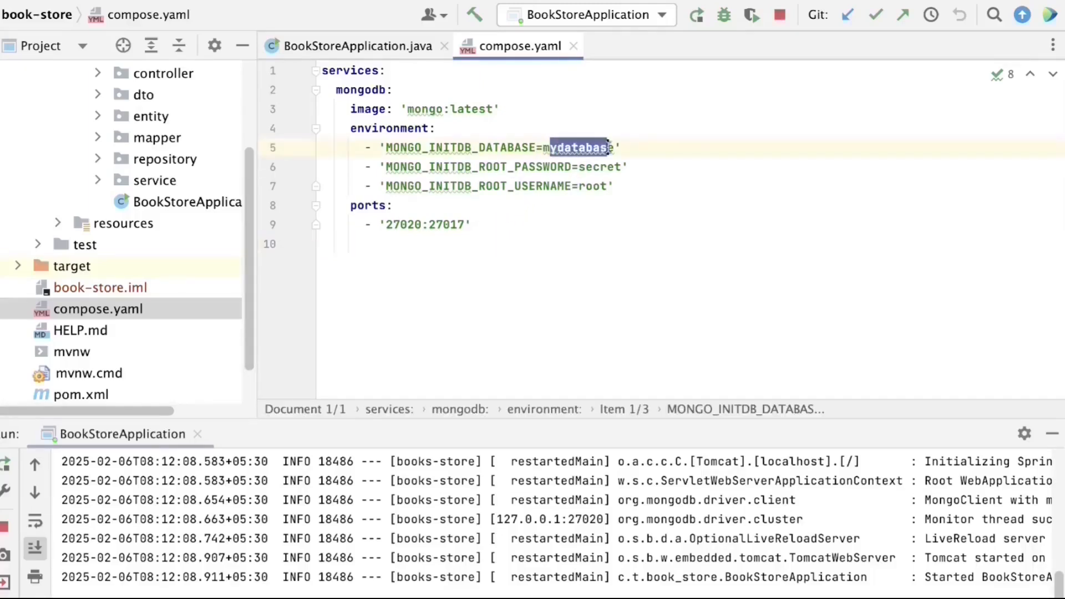
pyautogui.click(587, 166)
pyautogui.moveTo(579, 186); pyautogui.dragTo(612, 184)
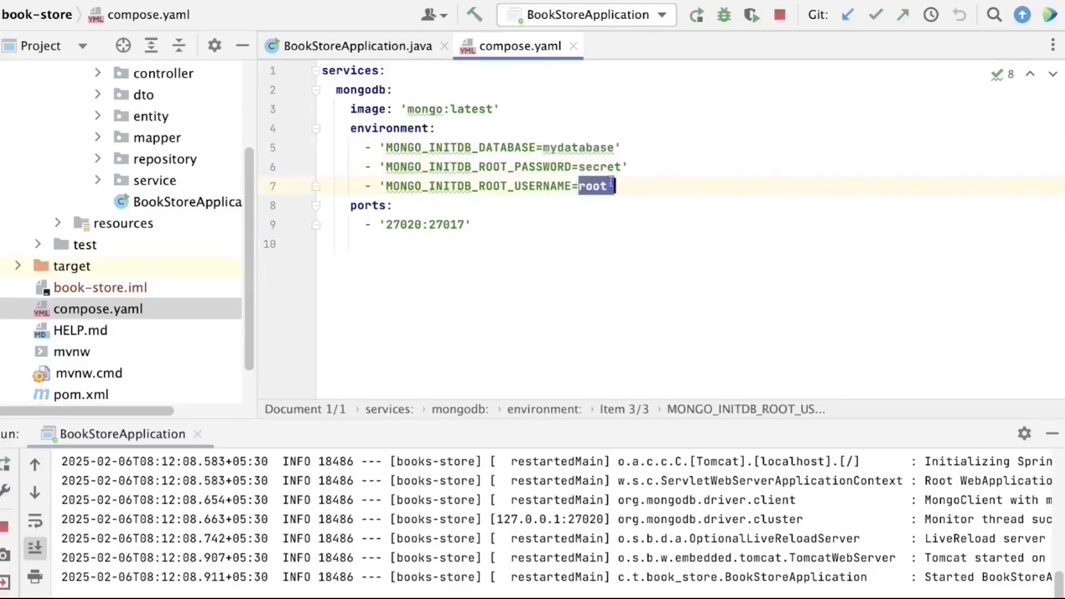
pyautogui.click(578, 251)
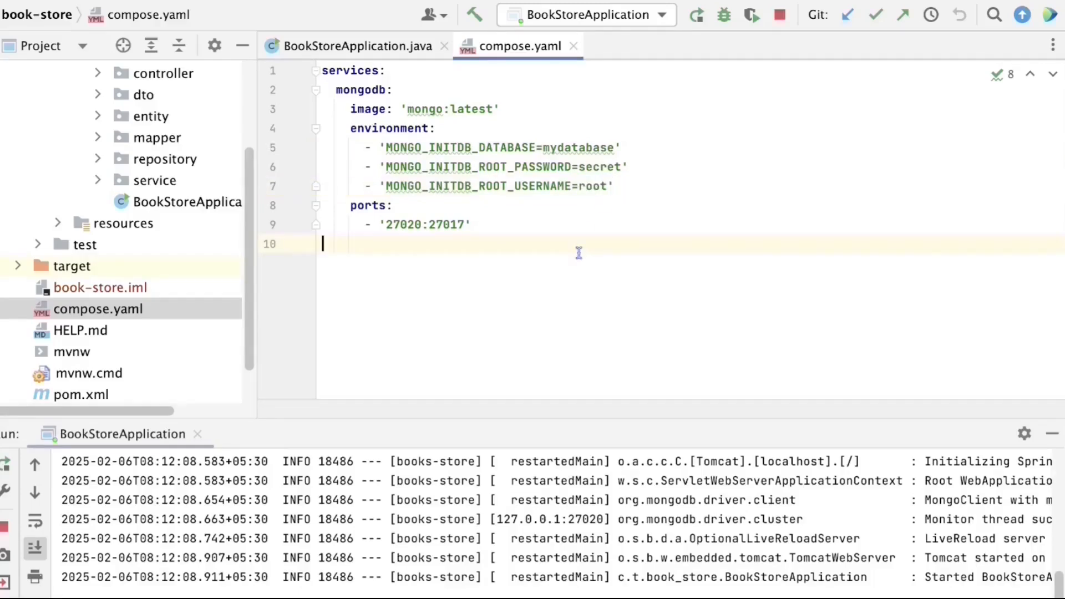
pyautogui.press('super+Tab')
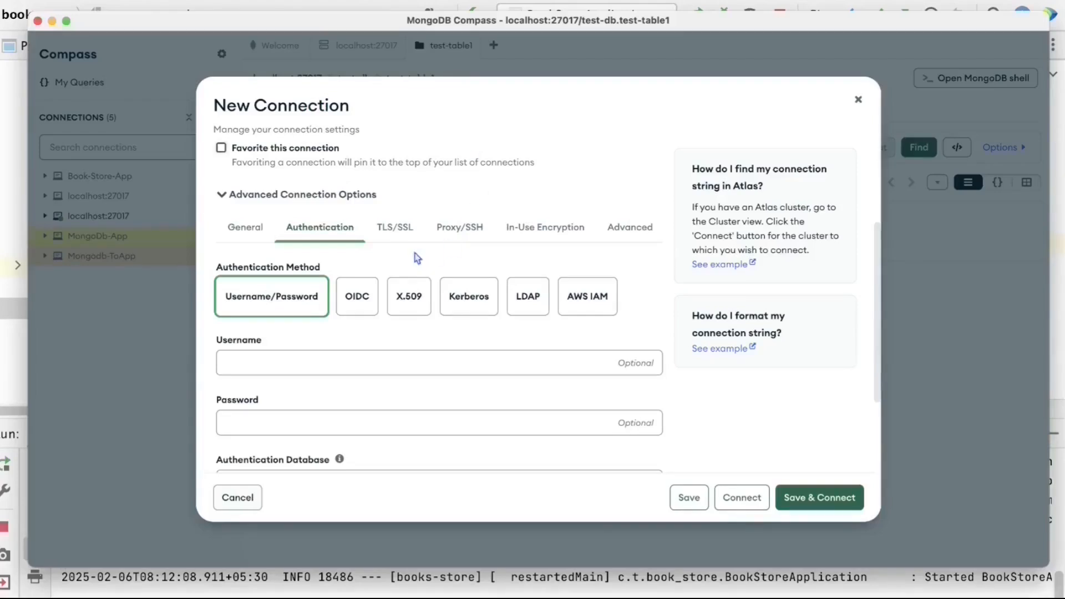
# - Enter username root and the configured password, then Save & Connect
pyautogui.click(323, 363)
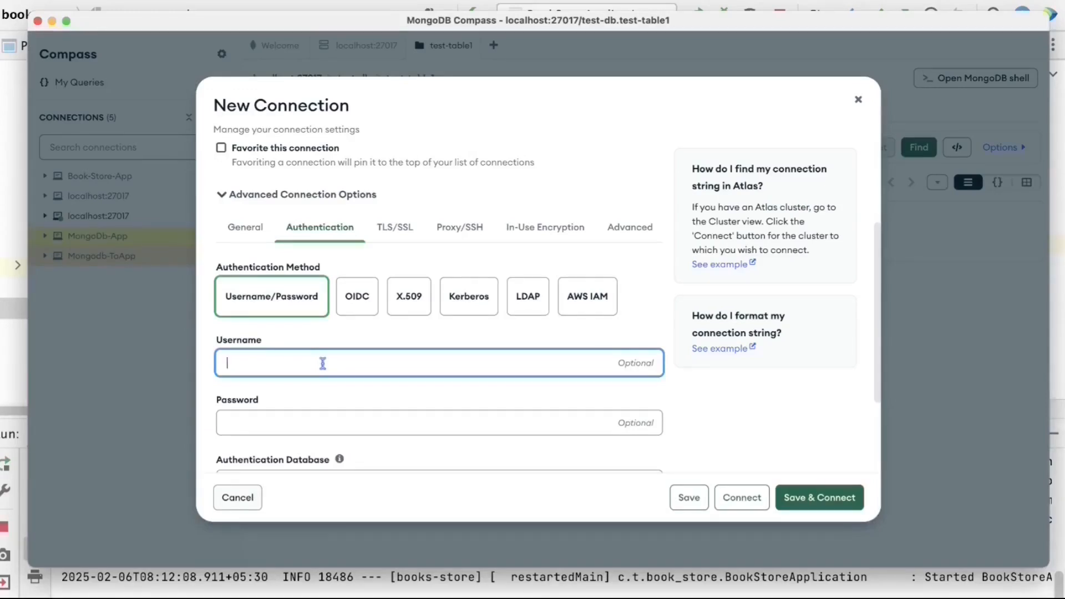
pyautogui.write('root')
pyautogui.click(319, 424)
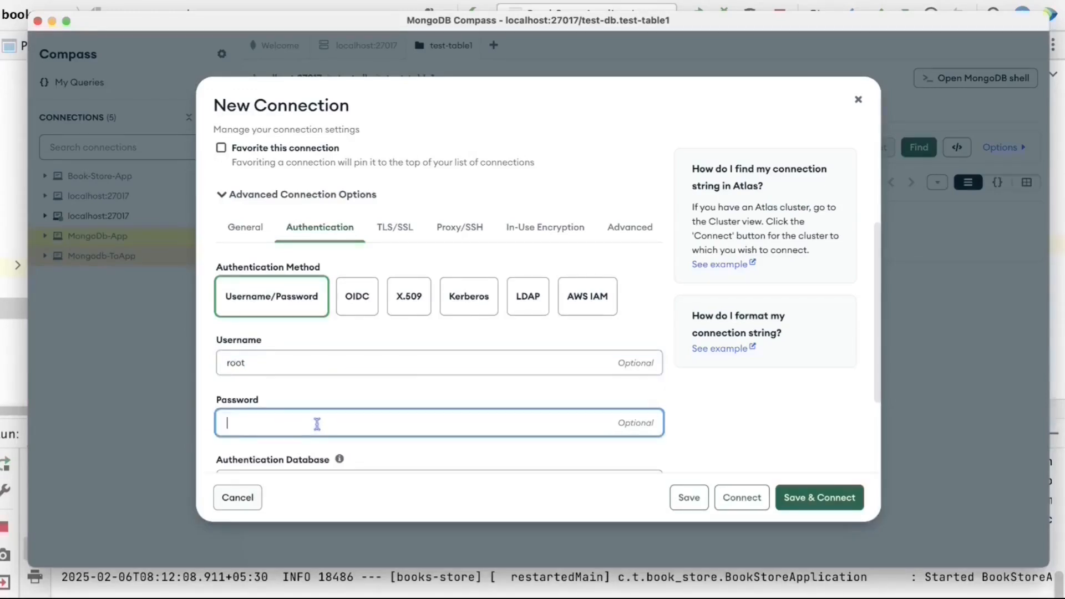
pyautogui.write('123456')
pyautogui.scroll(-3, 328, 366)
pyautogui.click(328, 356)
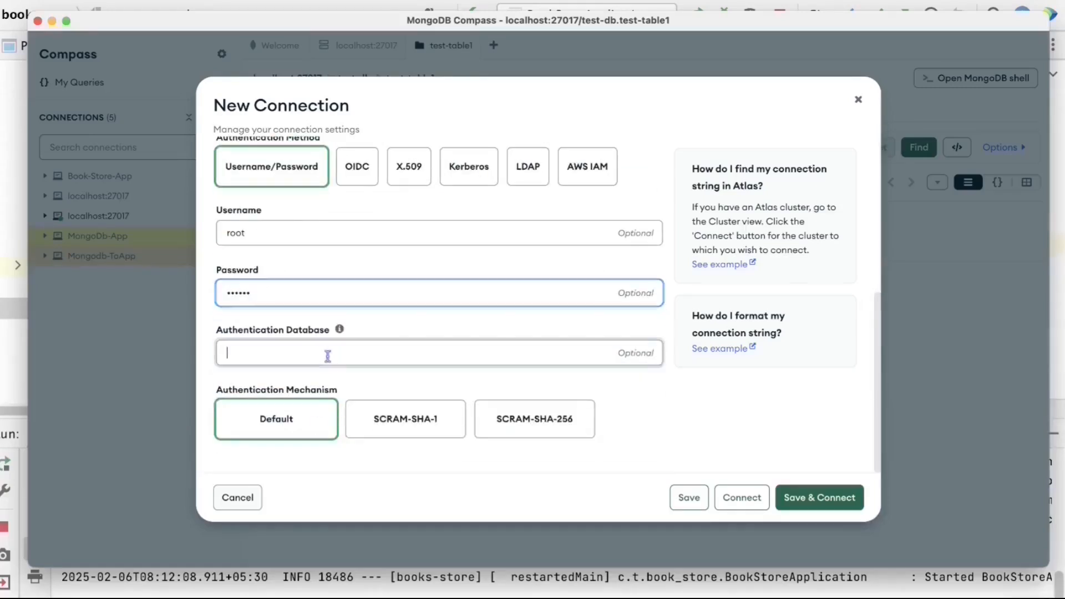
pyautogui.hotkey('shift', 'Tab')
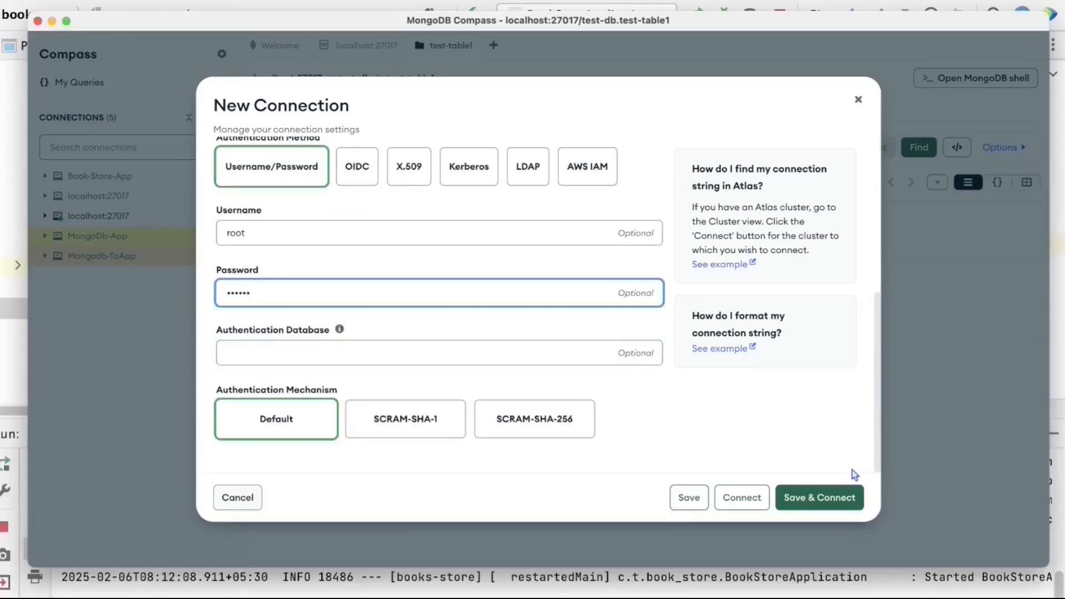
pyautogui.click(836, 497)
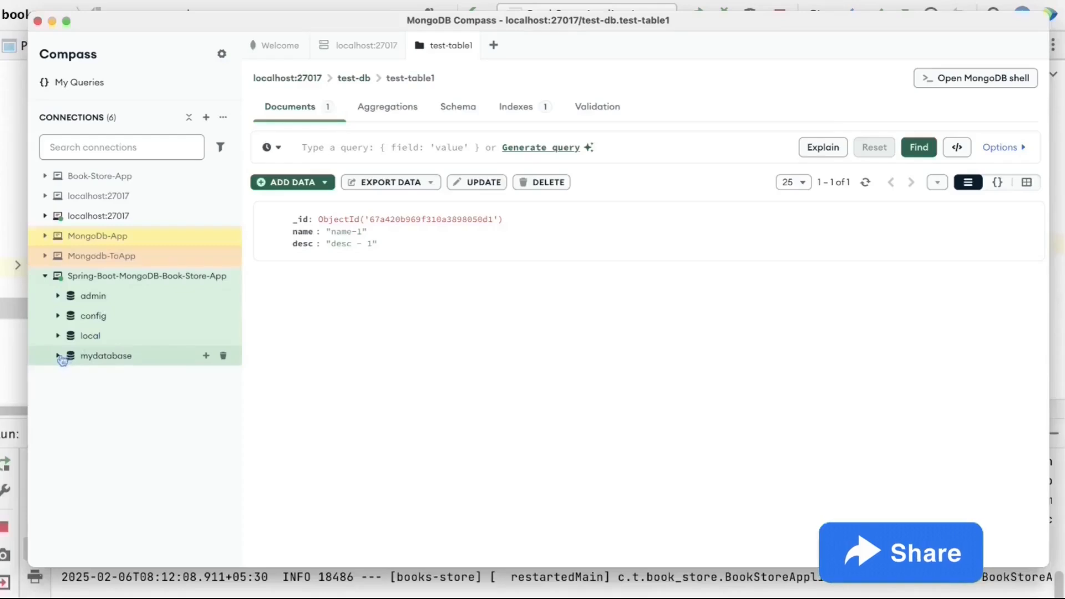
# - Expand mydatabase under the new connection and match its name against compose.yaml
pyautogui.click(107, 361)
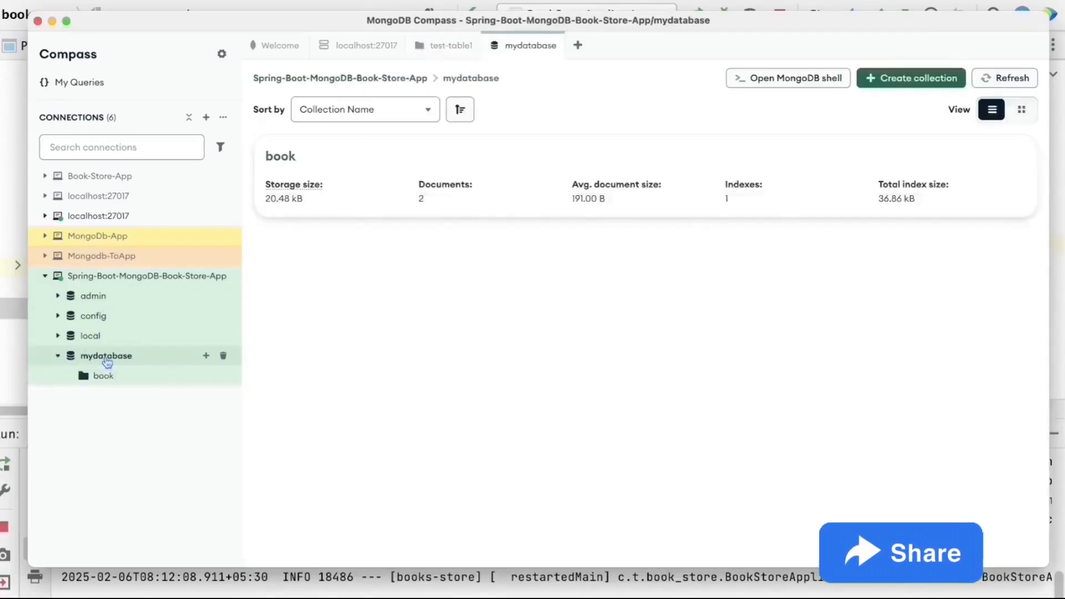
pyautogui.press('super+Tab')
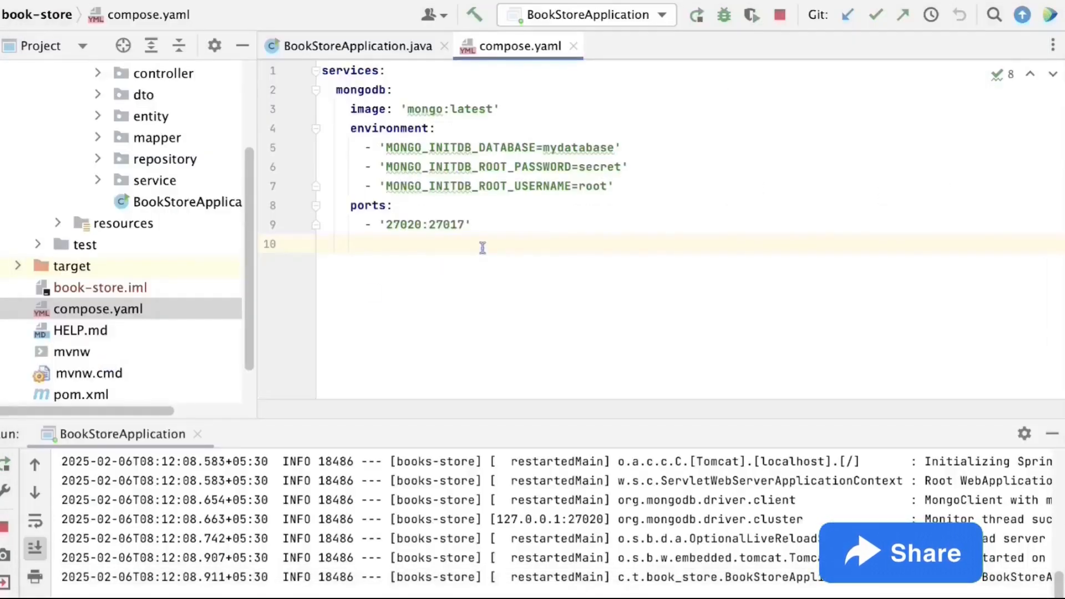
pyautogui.doubleClick(589, 148)
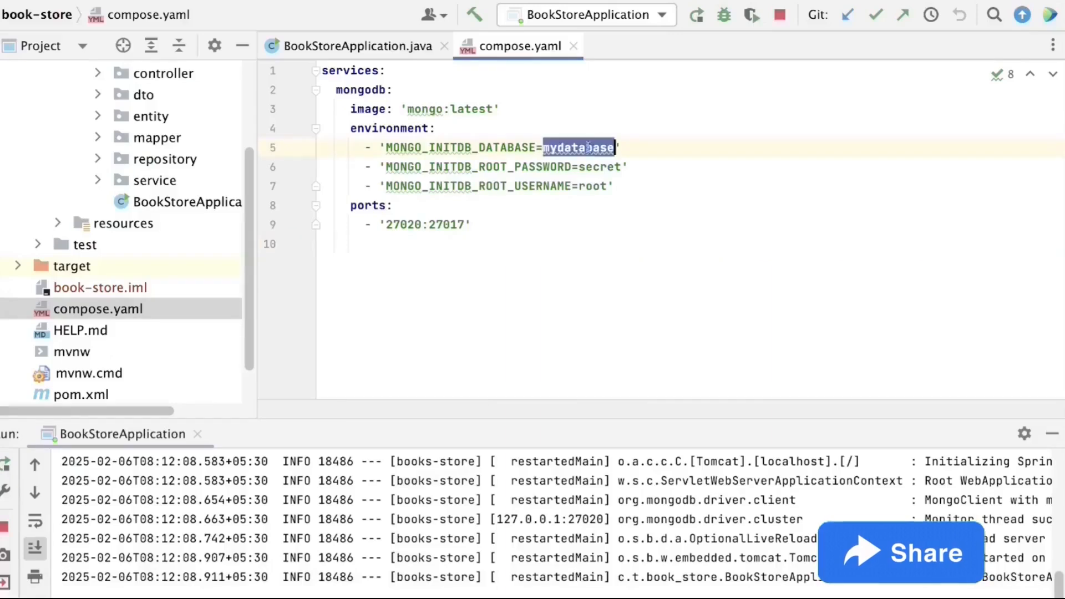
pyautogui.click(553, 229)
pyautogui.press('super+Tab')
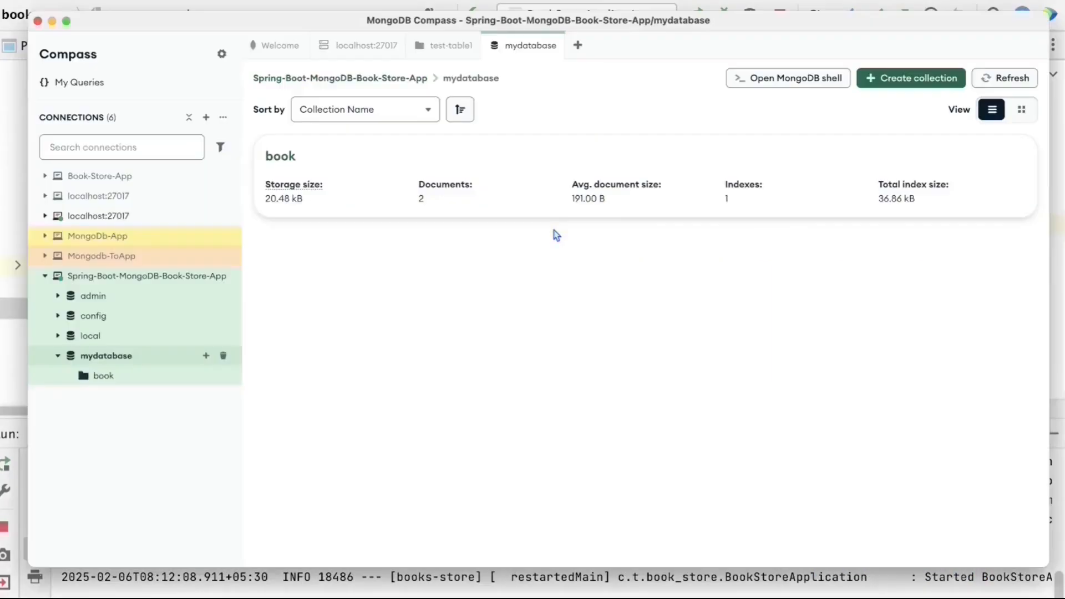
# - Open the book collection, view its Aggregations and _id_ index, then return to its two documents
pyautogui.click(103, 376)
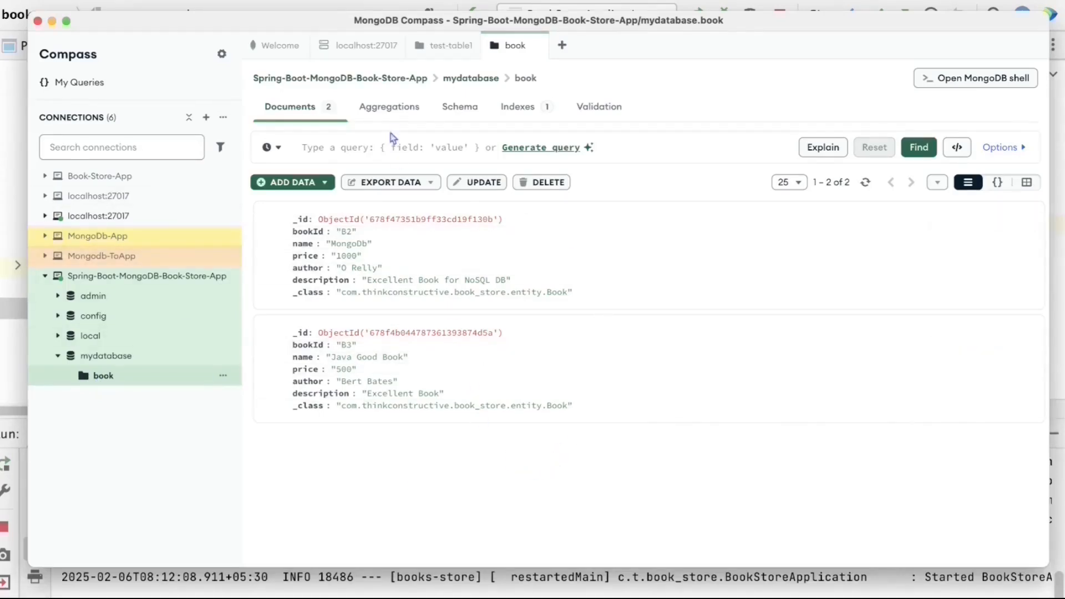
pyautogui.click(400, 116)
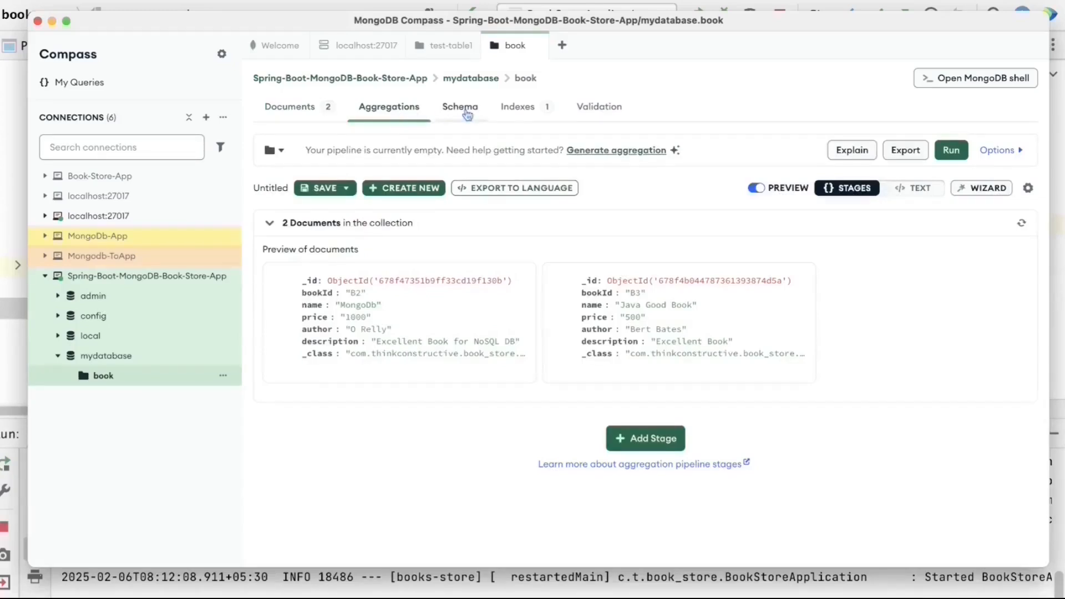
pyautogui.click(517, 107)
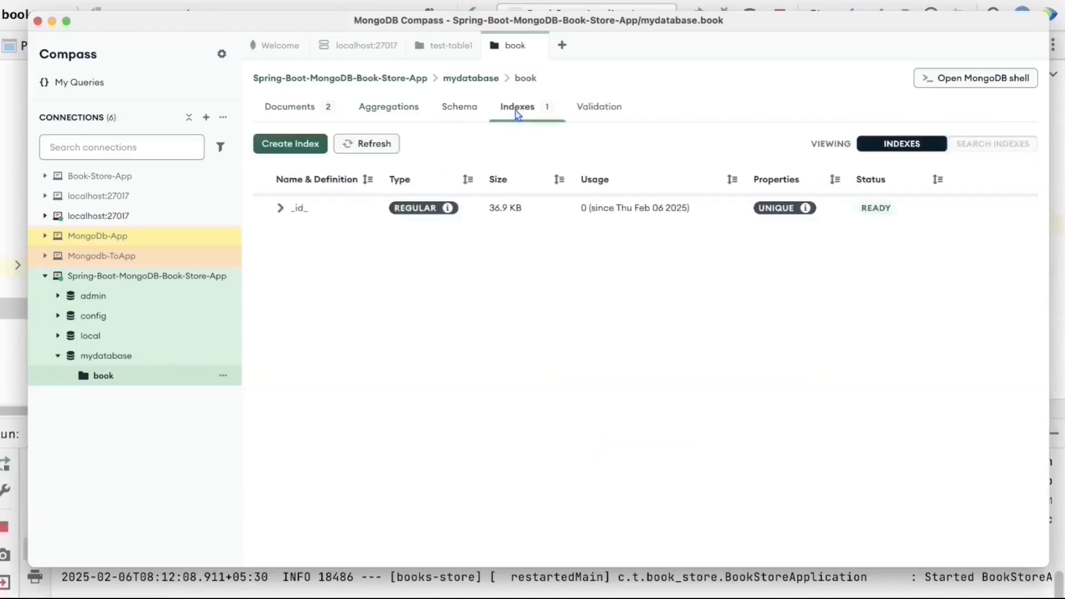
pyautogui.click(275, 209)
pyautogui.click(310, 108)
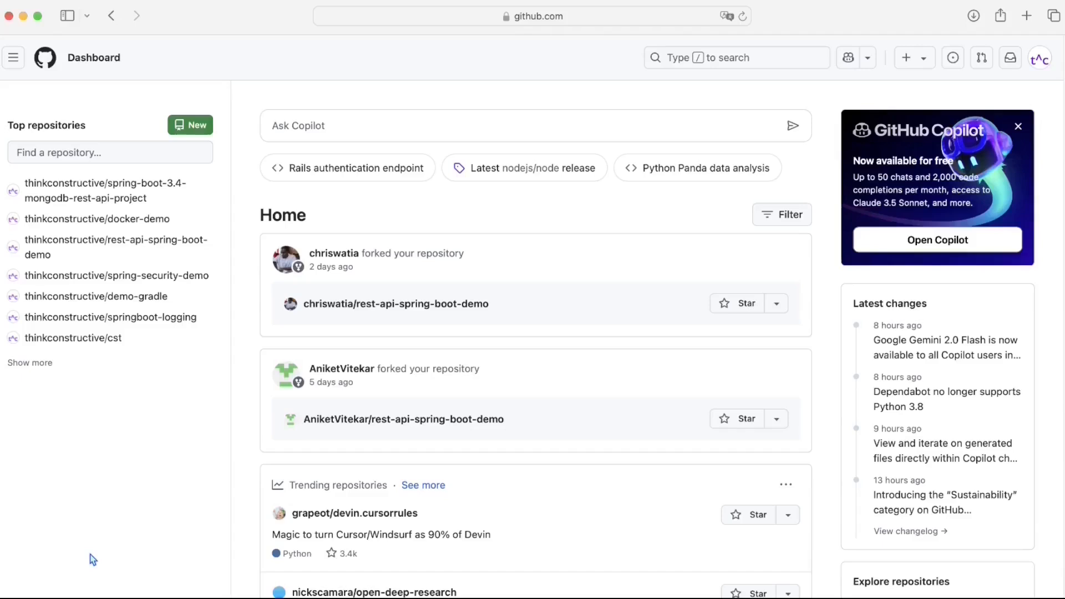
# - Open the spring-boot-3.4-mongodb-rest-api-project repo and drill through book-store/src/main to the book_store package
pyautogui.click(157, 186)
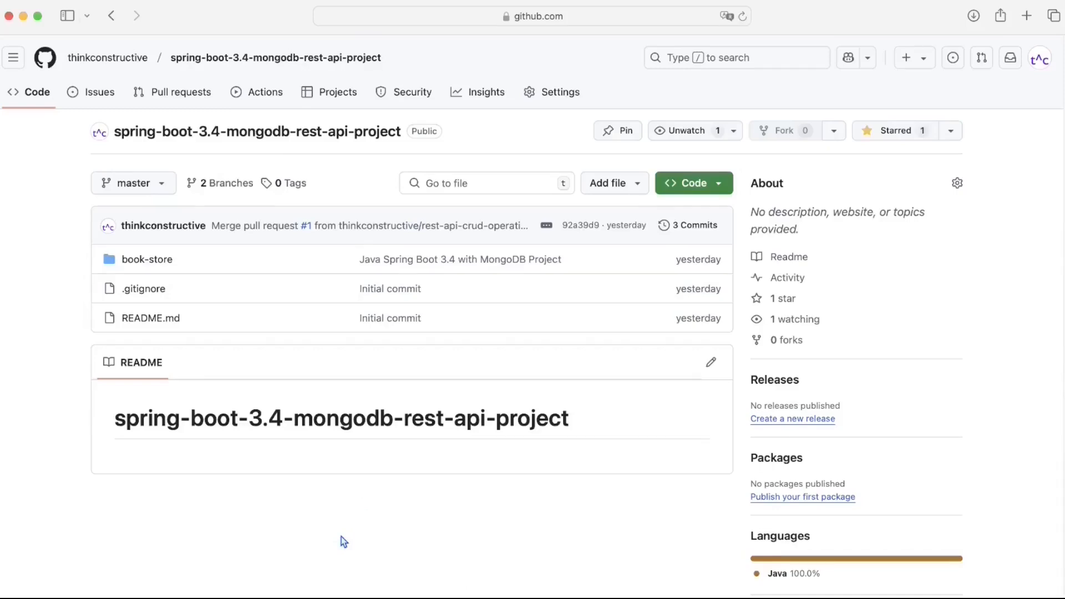
pyautogui.click(154, 266)
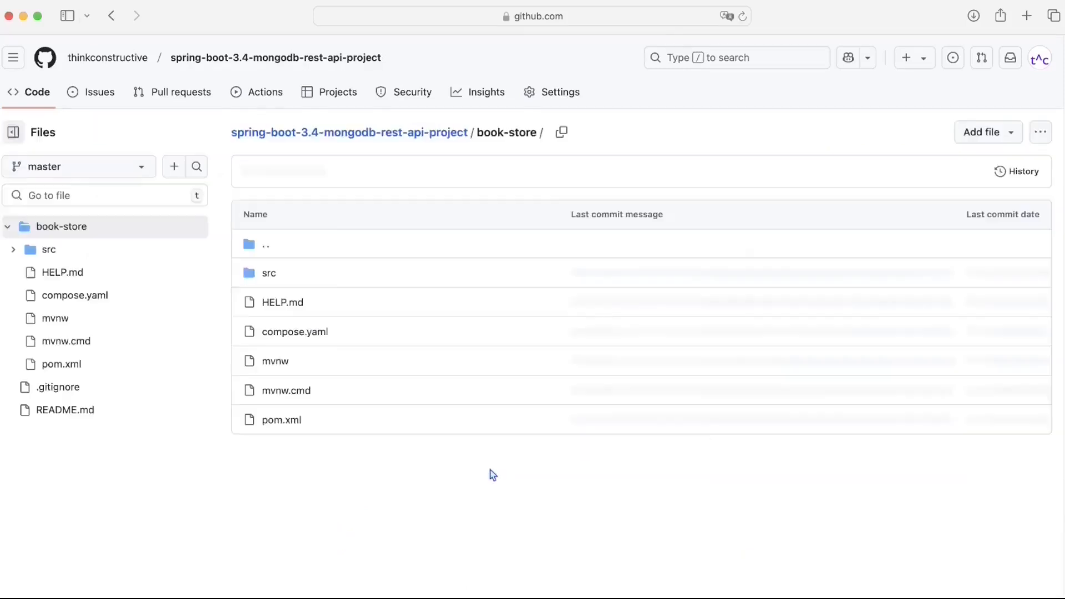
pyautogui.click(274, 275)
pyautogui.click(275, 274)
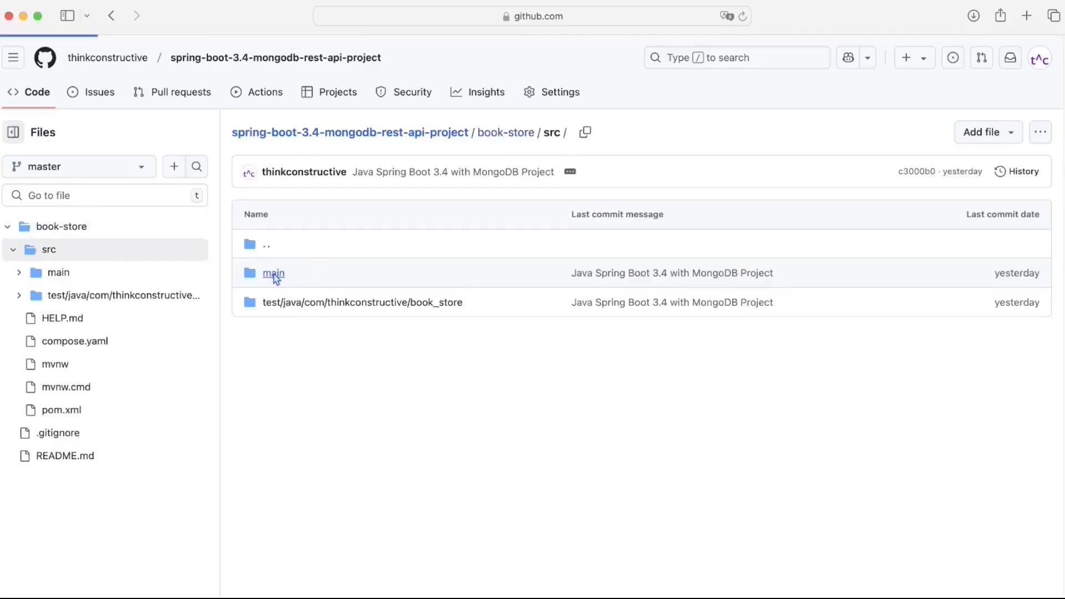
pyautogui.click(274, 274)
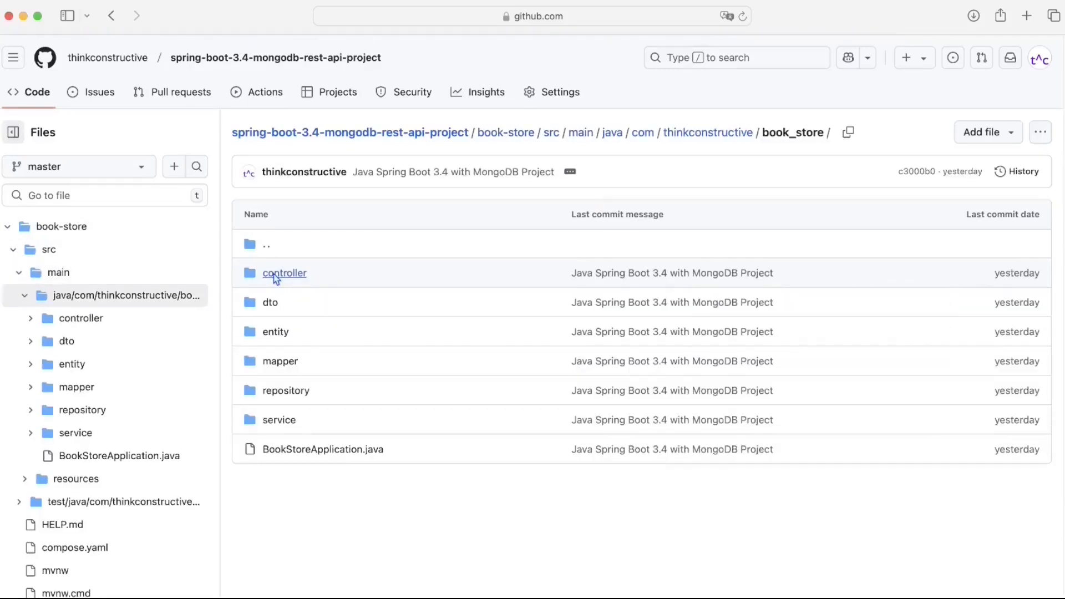